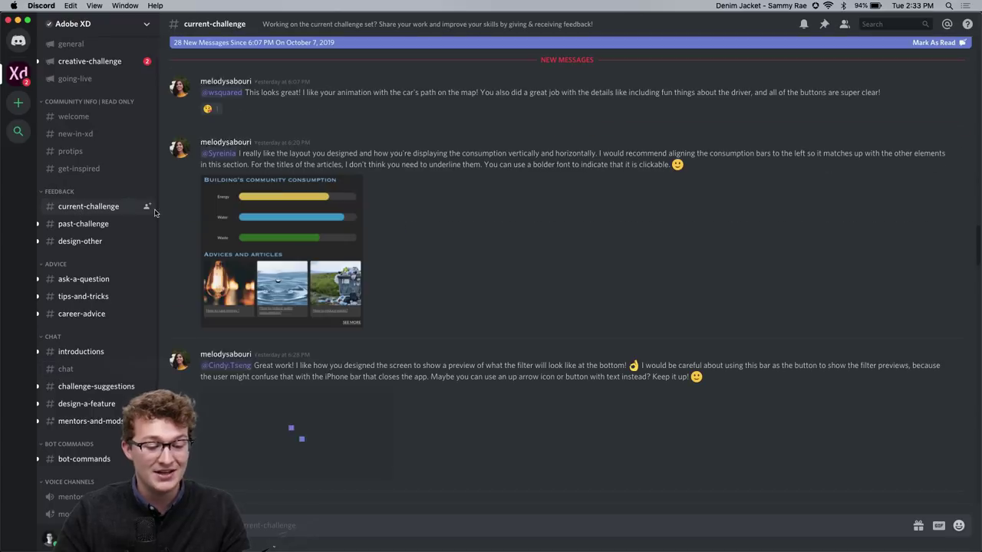
Browse the current-challenge channel and view the red marketplace app and green ecoBUY submissions at enlarged size.
scroll(479, 355, "down", 5)
scroll(480, 355, "down", 15)
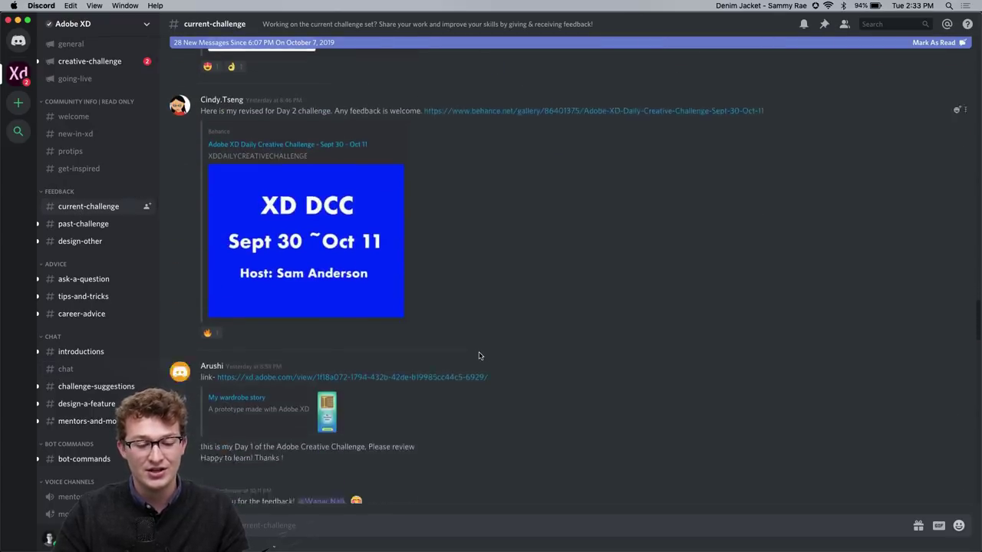
scroll(479, 355, "up", 10)
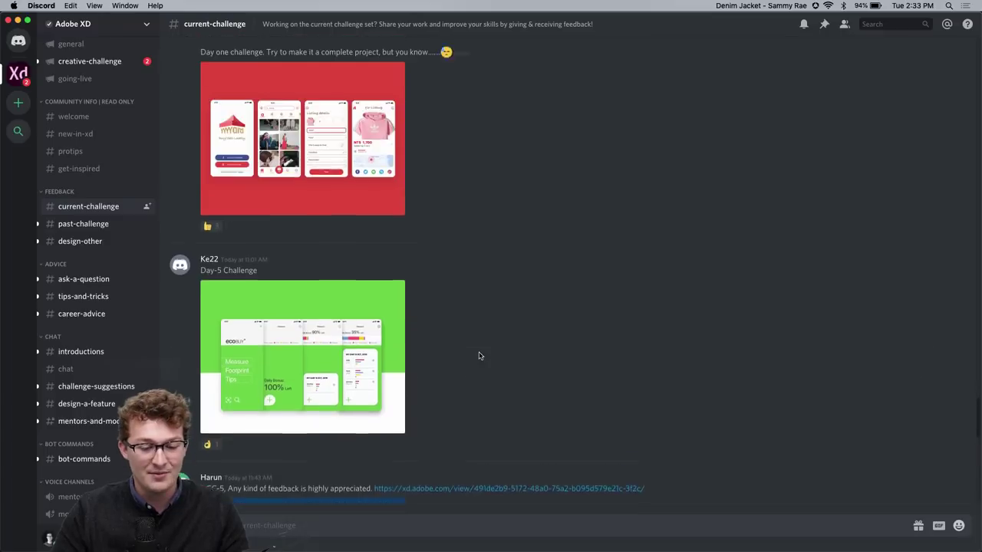
left_click(323, 301)
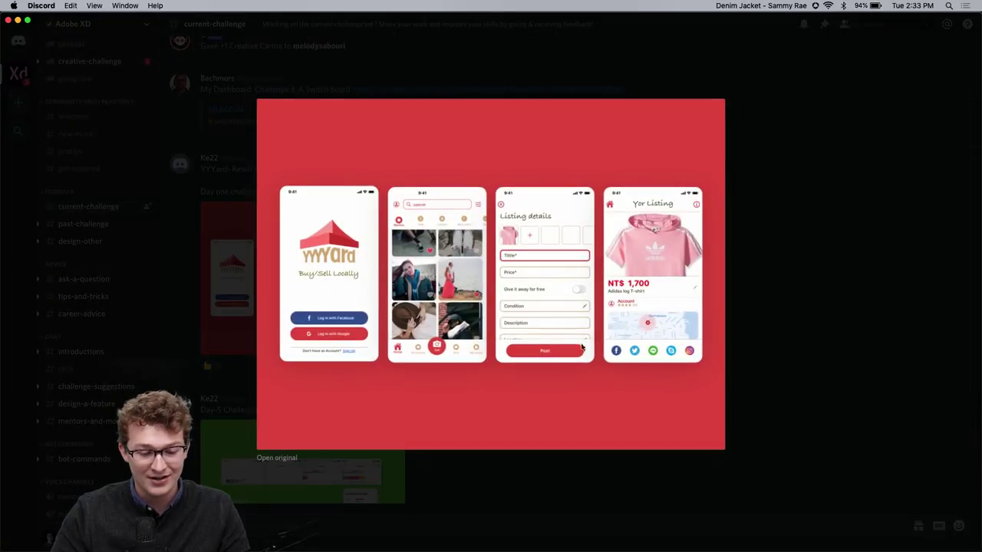
left_click(790, 312)
scroll(521, 294, "down", 4)
left_click(336, 296)
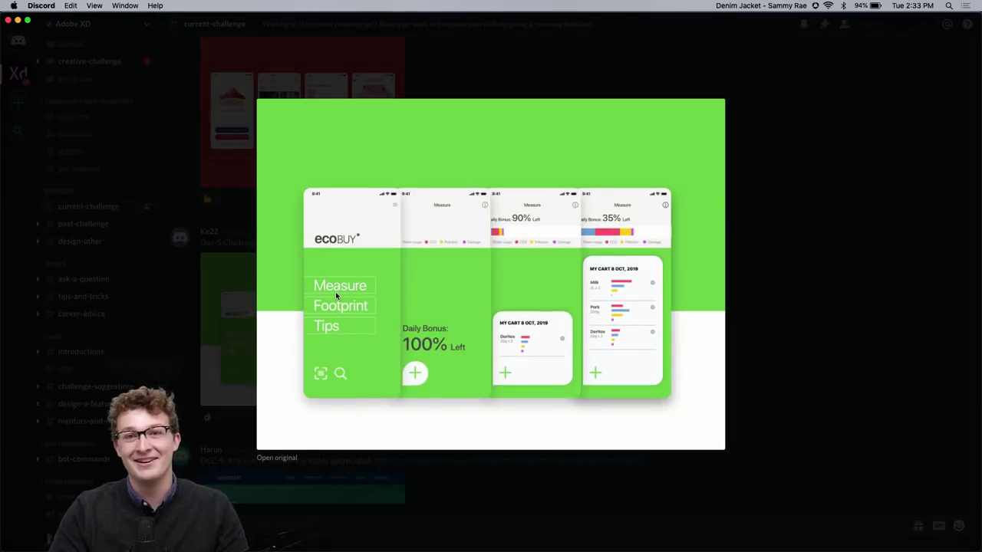
left_click(773, 217)
Look through the remaining Day 5 checkout submissions and the feedback comments in the current-challenge channel.
scroll(494, 273, "down", 5)
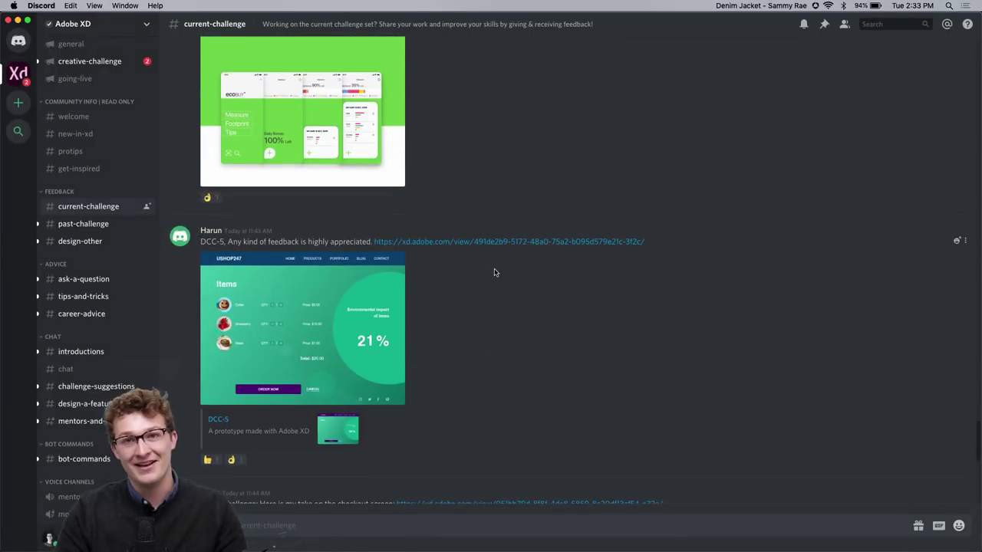
scroll(494, 273, "down", 3)
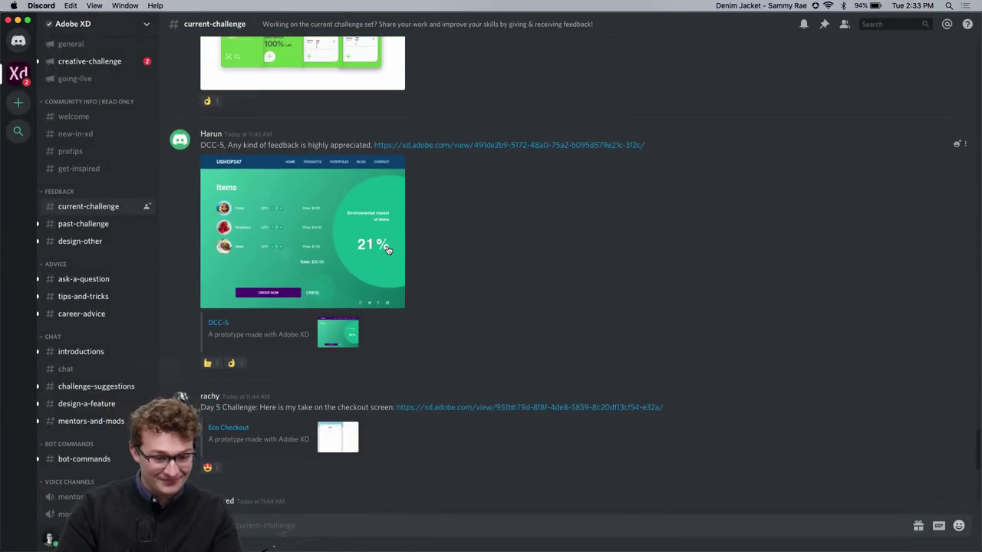
scroll(388, 249, "down", 7)
scroll(308, 258, "up", 12)
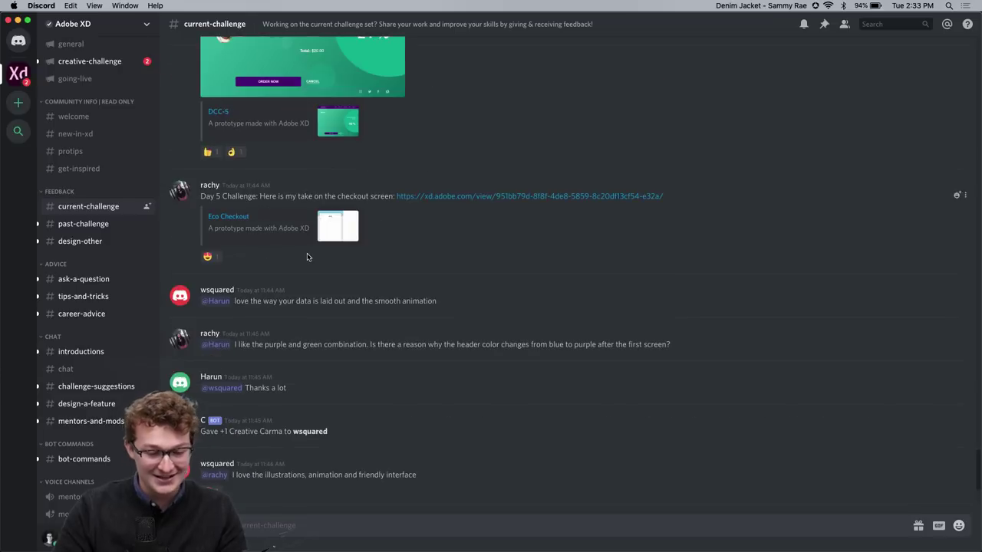
scroll(308, 258, "up", 15)
scroll(307, 257, "down", 17)
scroll(308, 257, "down", 12)
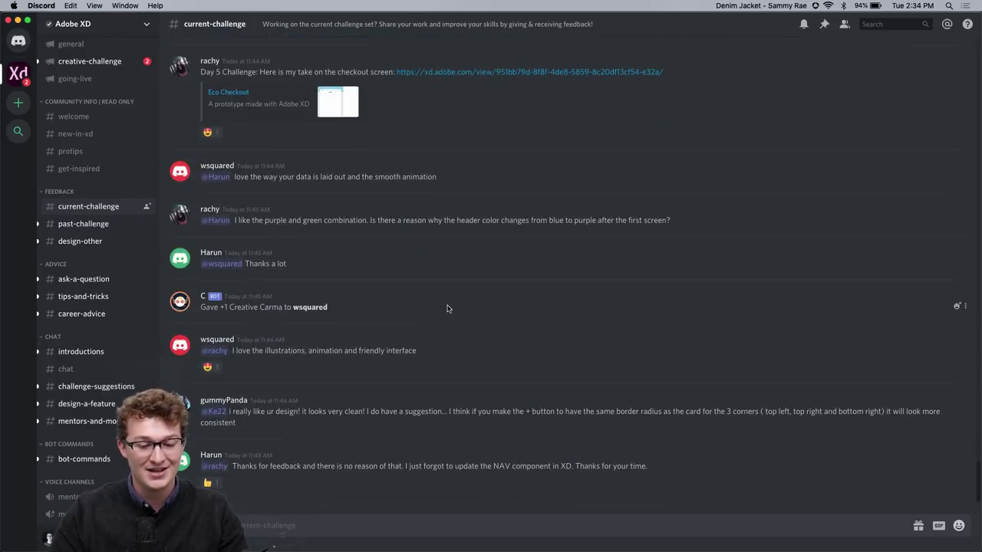
Switch to the DCC-6 document in Adobe XD and make its window full screen.
key("ctrl+Up")
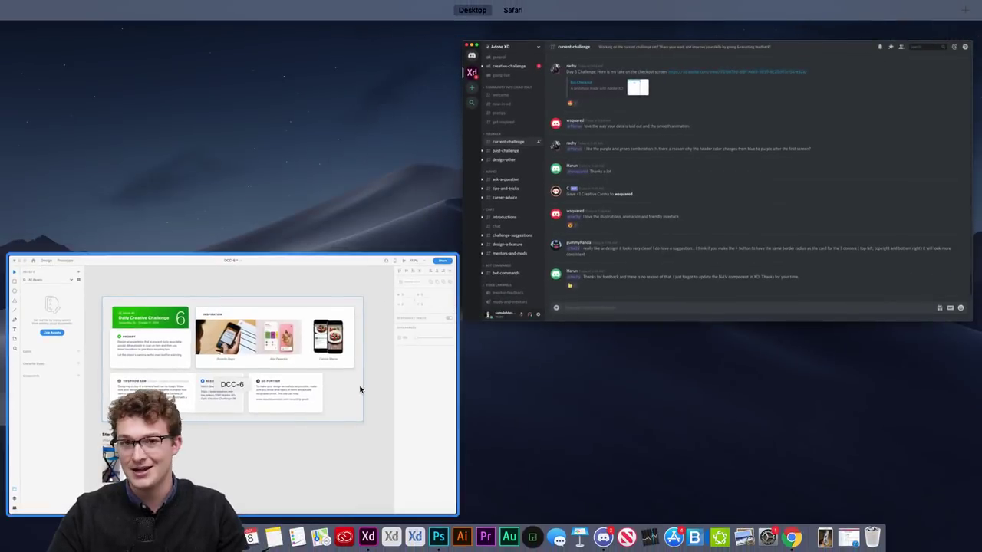
left_click(366, 383)
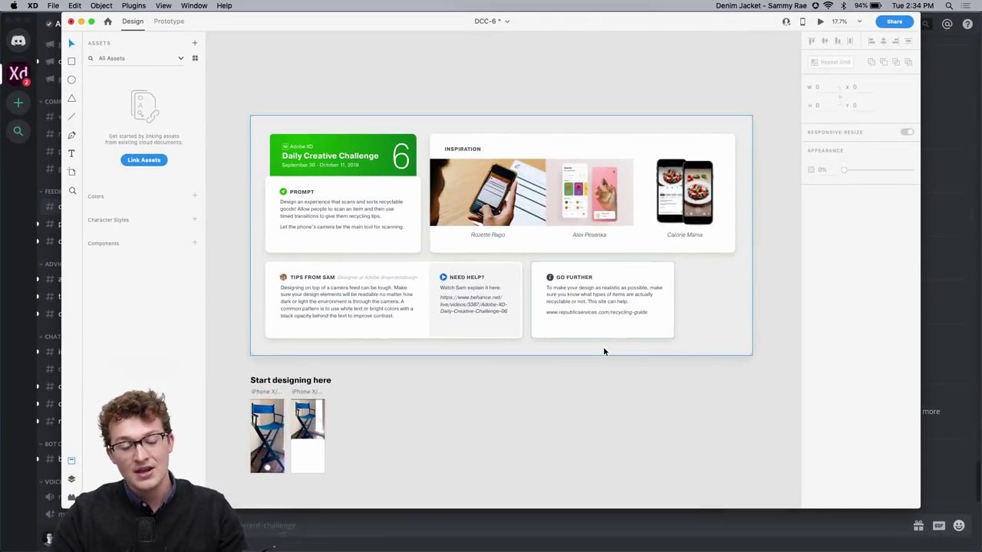
left_click(92, 22)
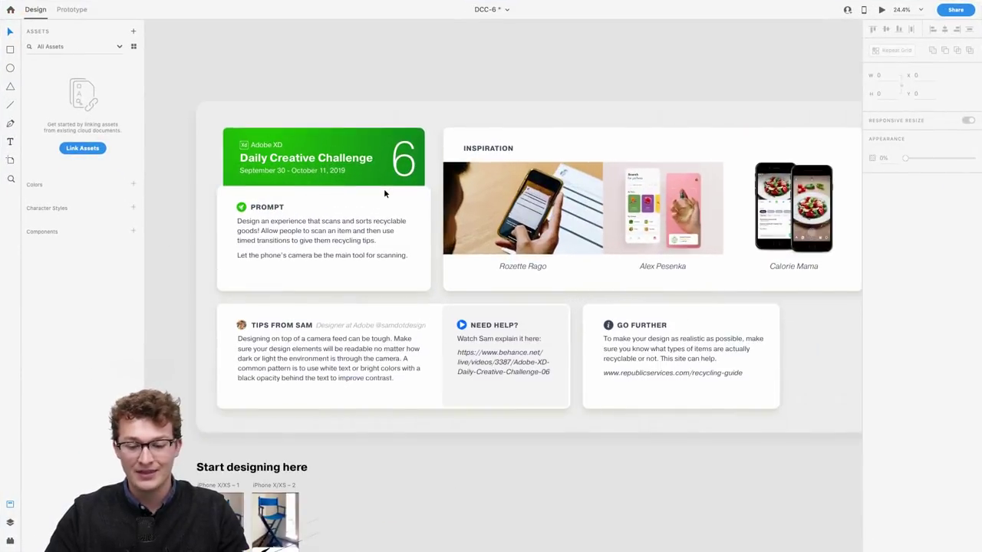
Read the prompt on the Daily Creative Challenge 6 card at a legible size.
scroll(383, 188, "up", 3)
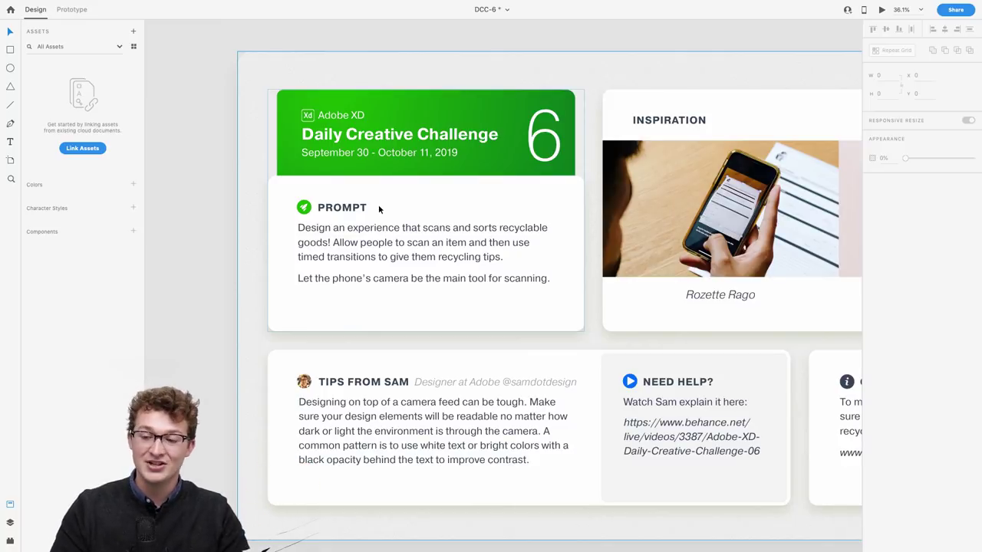
scroll(399, 259, "right", 3)
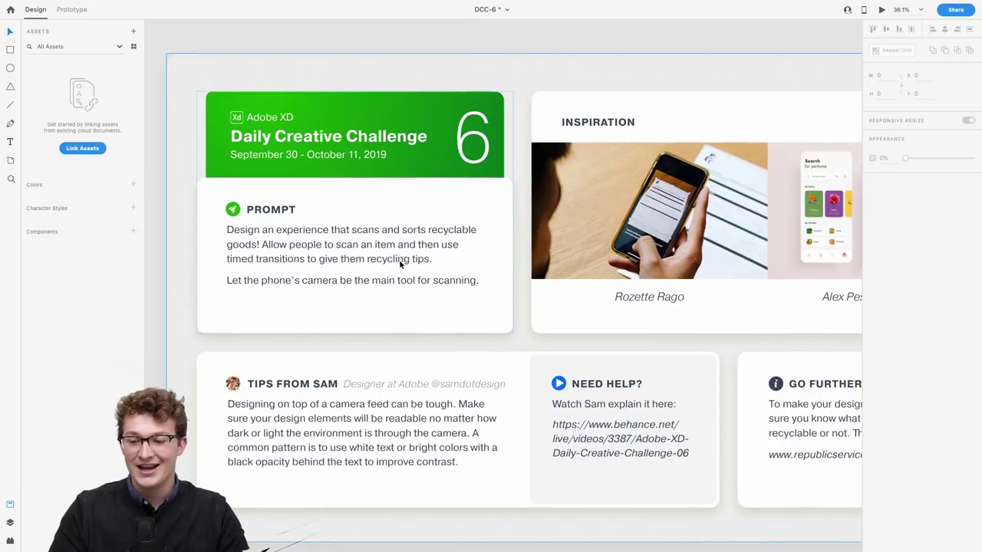
scroll(399, 259, "up", 2)
scroll(399, 259, "right", 1)
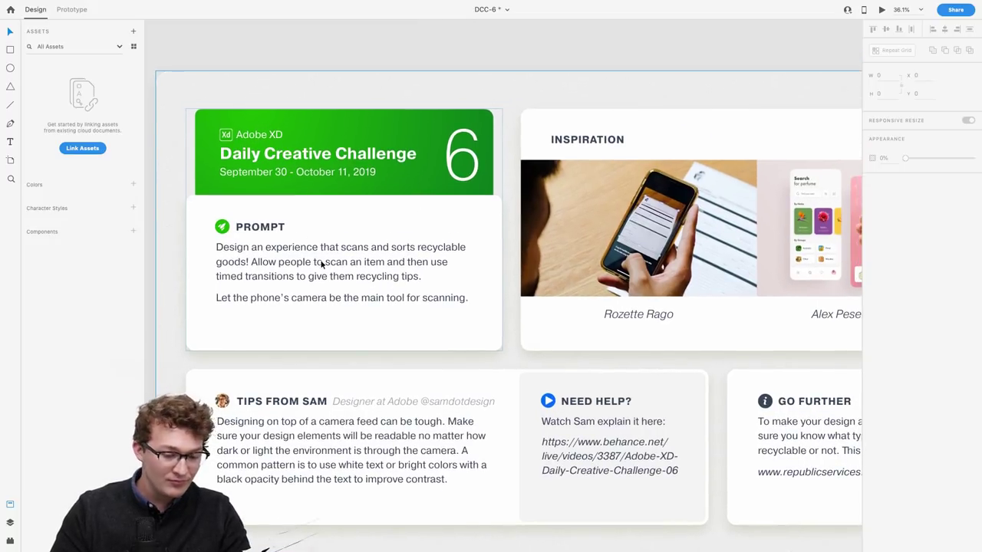
scroll(257, 281, "up", 4)
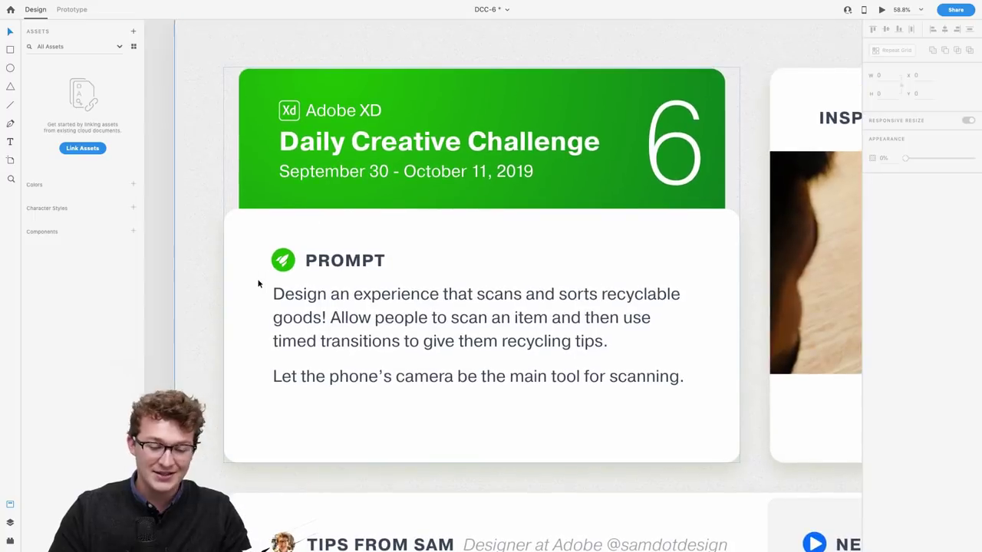
scroll(258, 284, "up", 2)
scroll(258, 283, "right", 1)
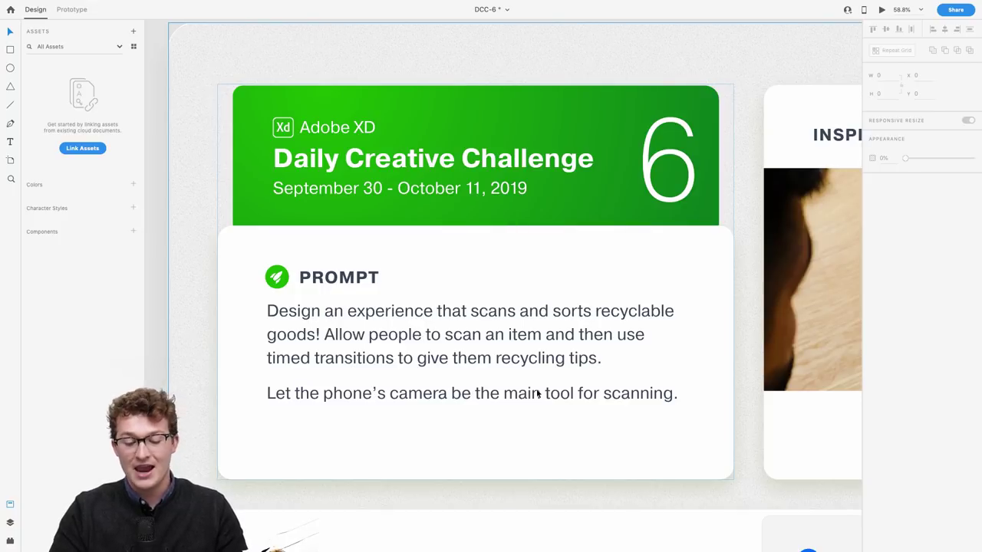
Examine the Inspiration card, focusing on the photo of a phone scanning a paper document.
scroll(631, 417, "right", 10)
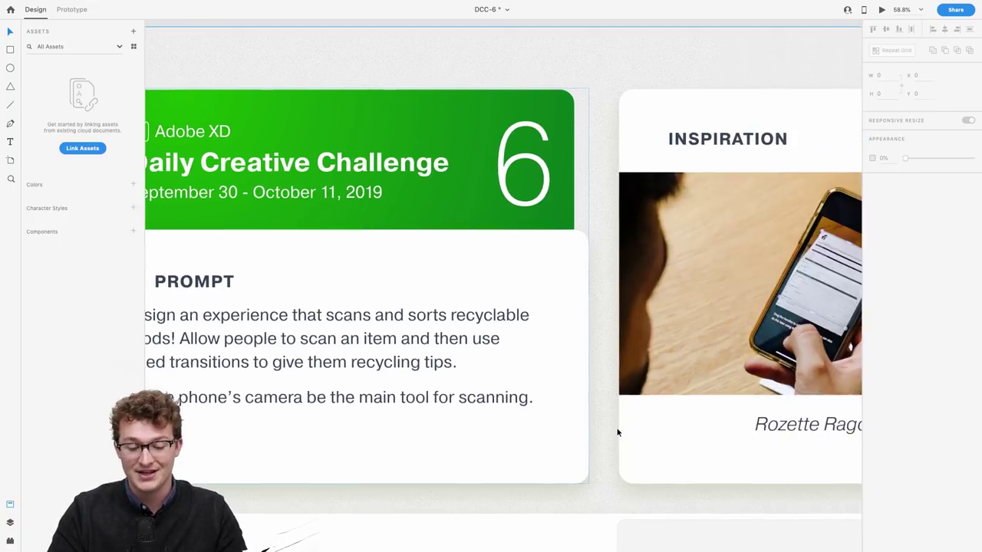
scroll(617, 433, "right", 3)
scroll(617, 434, "left", 5)
scroll(617, 433, "right", 8)
scroll(617, 433, "left", 4)
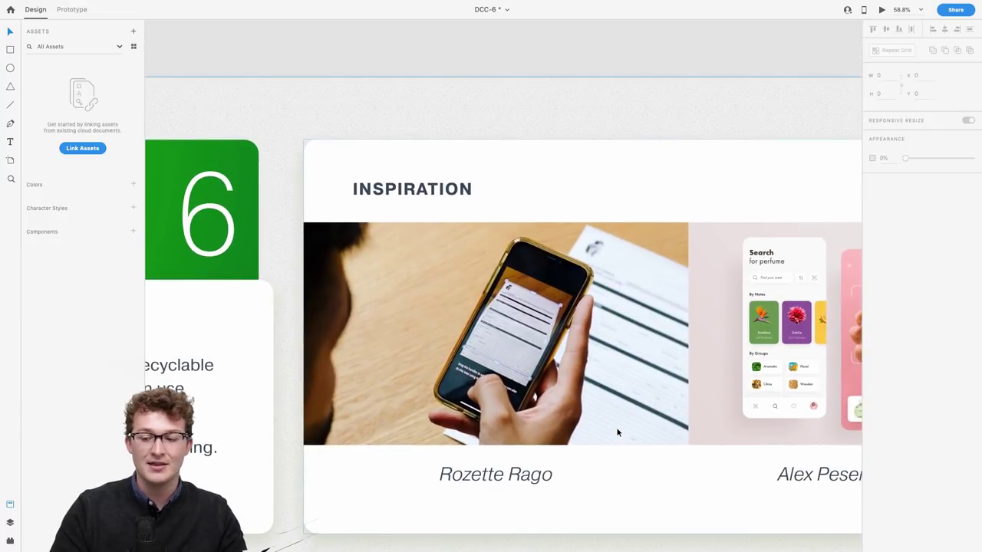
scroll(618, 434, "right", 3)
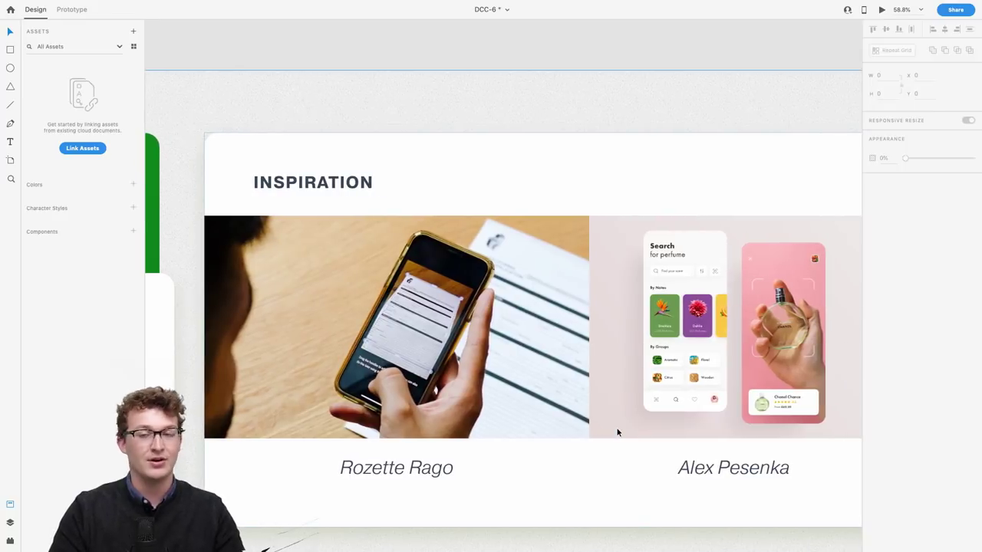
scroll(617, 433, "right", 2)
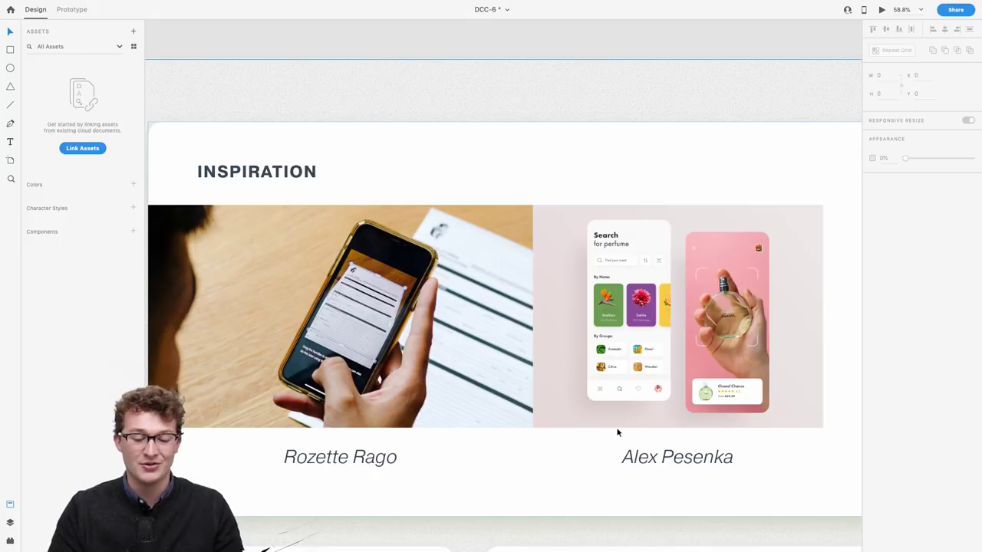
scroll(616, 432, "left", 2)
scroll(340, 311, "up", 5)
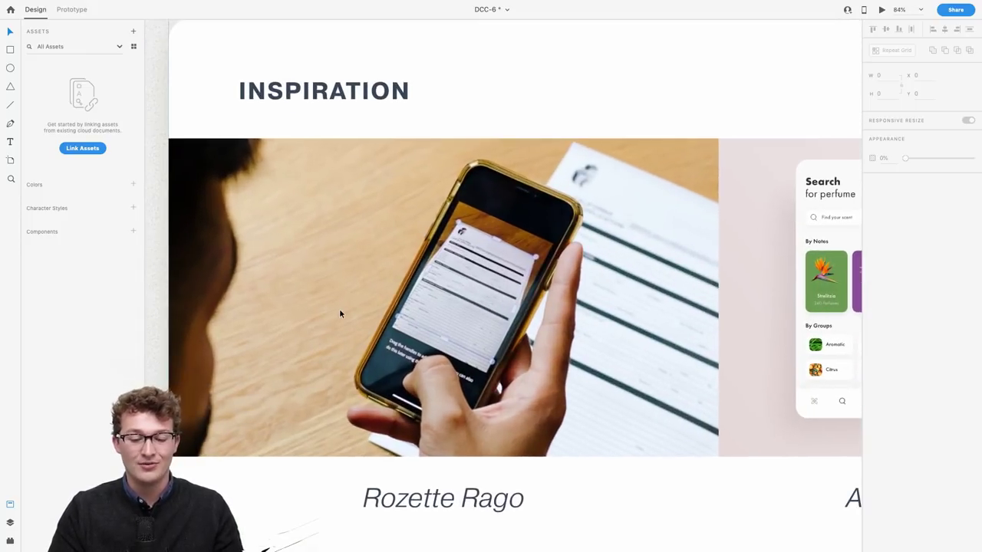
scroll(339, 313, "down", 3)
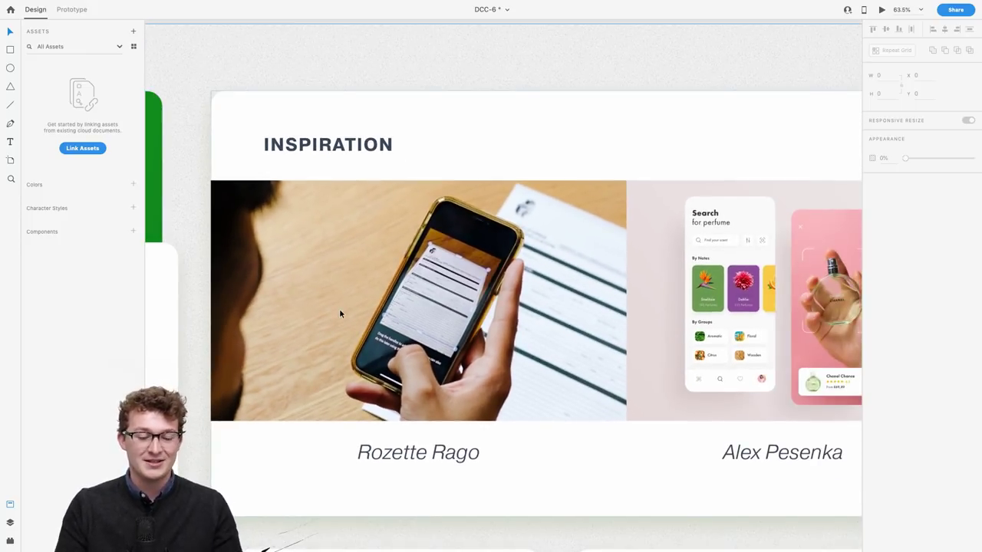
Revisit the challenge prompt and compare it with the document-scanning photo on the Inspiration card.
scroll(339, 309, "left", 10)
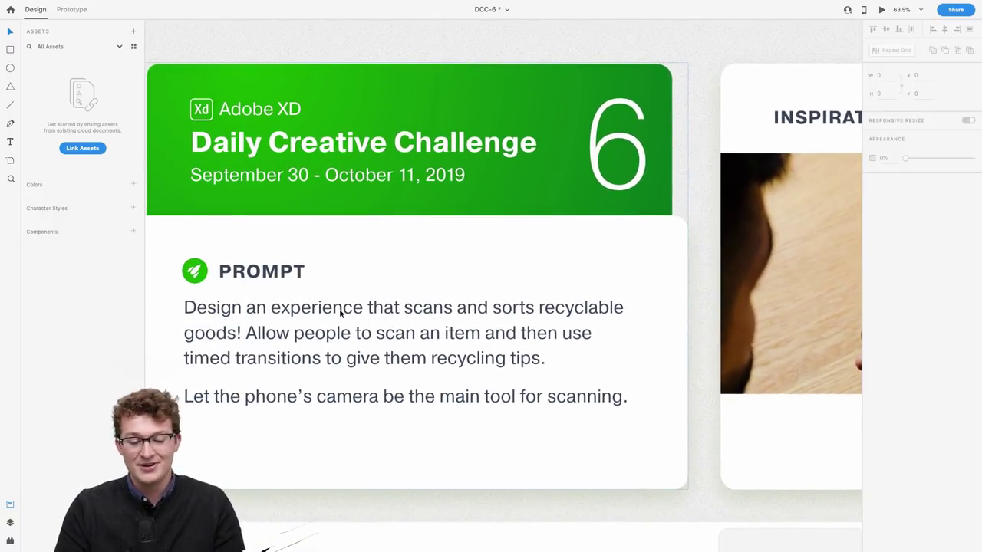
scroll(340, 310, "right", 10)
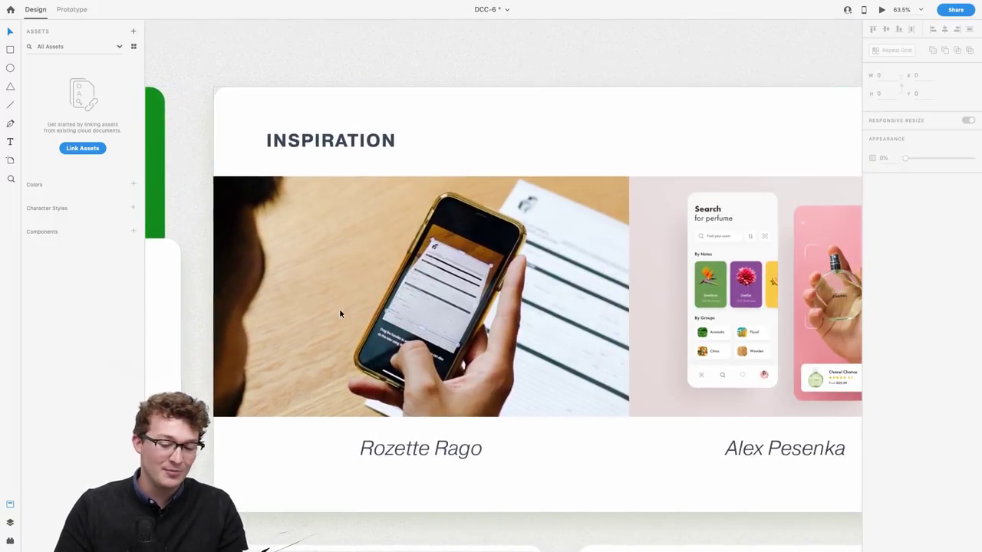
scroll(340, 313, "down", 2)
scroll(340, 313, "right", 2)
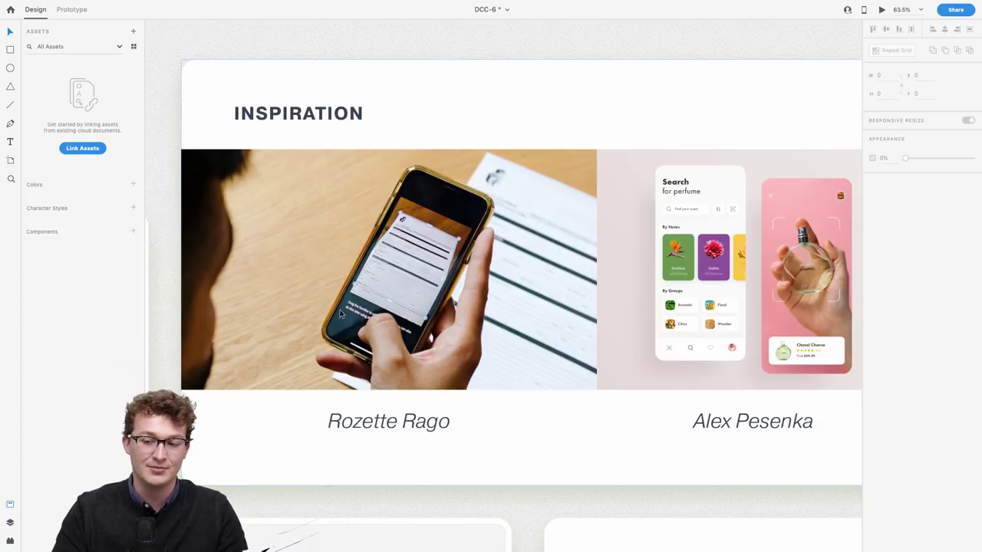
scroll(365, 347, "up", 1)
scroll(364, 347, "left", 1)
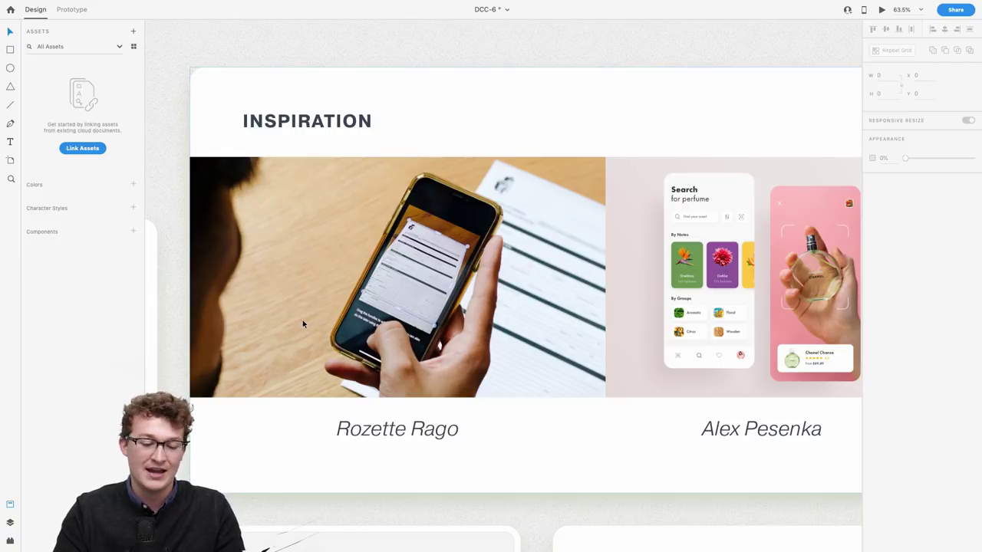
scroll(406, 305, "up", 1)
scroll(406, 305, "right", 1)
scroll(413, 293, "up", 1)
scroll(413, 294, "right", 1)
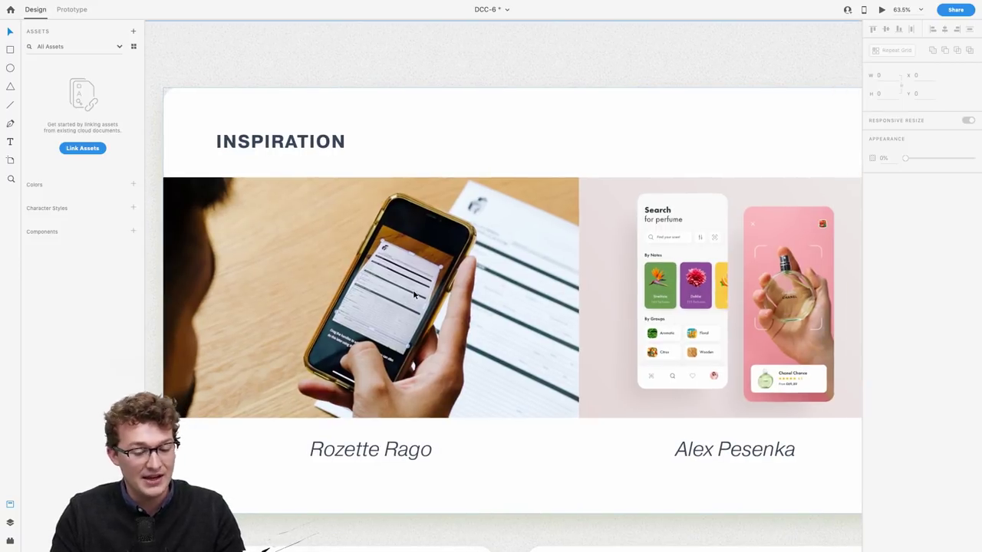
Examine the perfume search and camera-scan screens in the second Inspiration example up close.
scroll(413, 294, "right", 10)
scroll(412, 294, "up", 2)
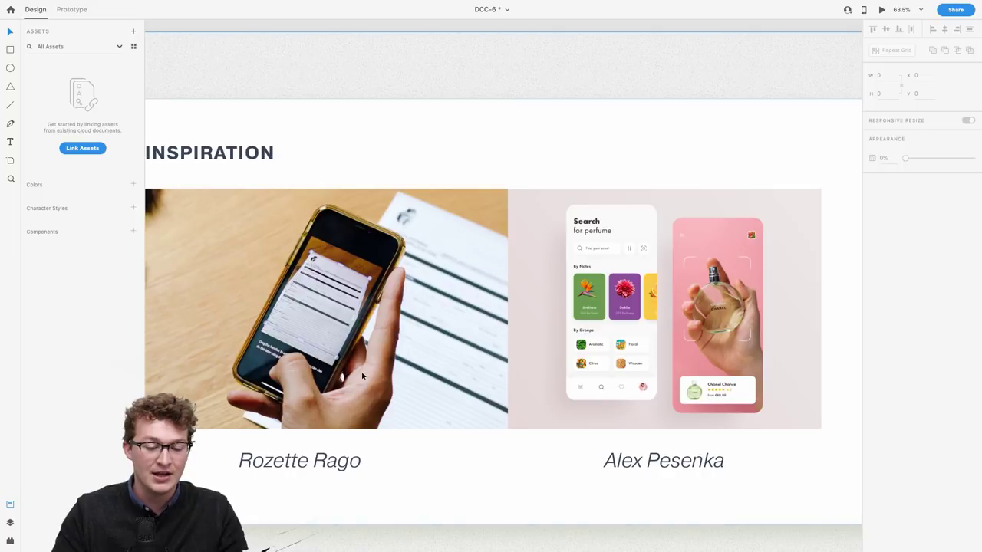
scroll(399, 299, "right", 7)
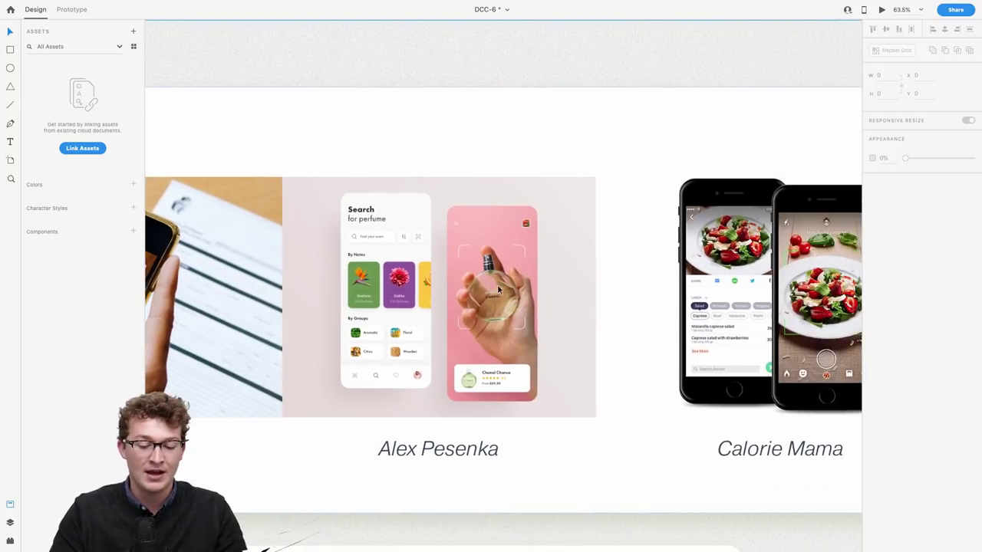
scroll(472, 276, "up", 5)
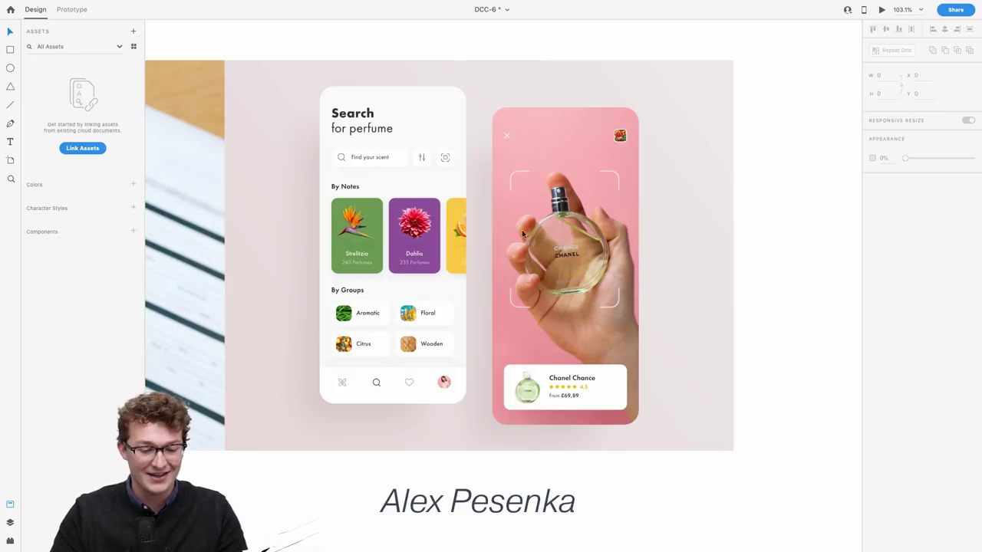
scroll(600, 295, "right", 5)
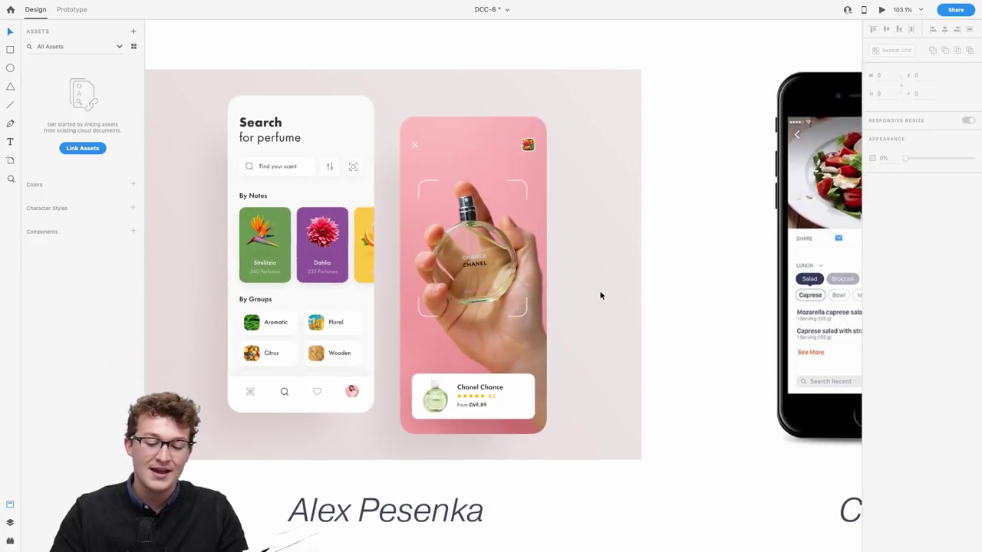
Inspect the Calorie Mama food-scanning screens and compare them with the perfume scanning example.
scroll(600, 296, "right", 10)
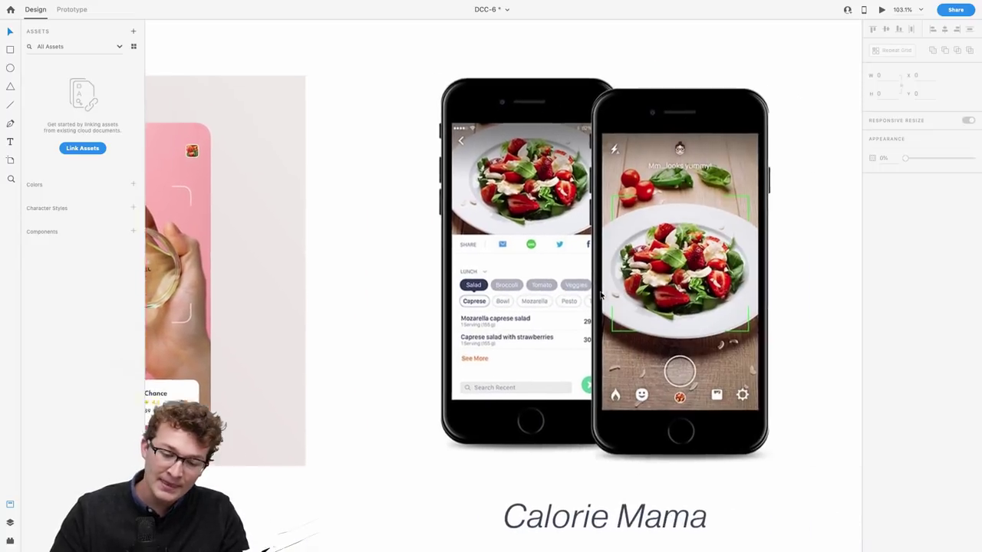
scroll(600, 296, "right", 2)
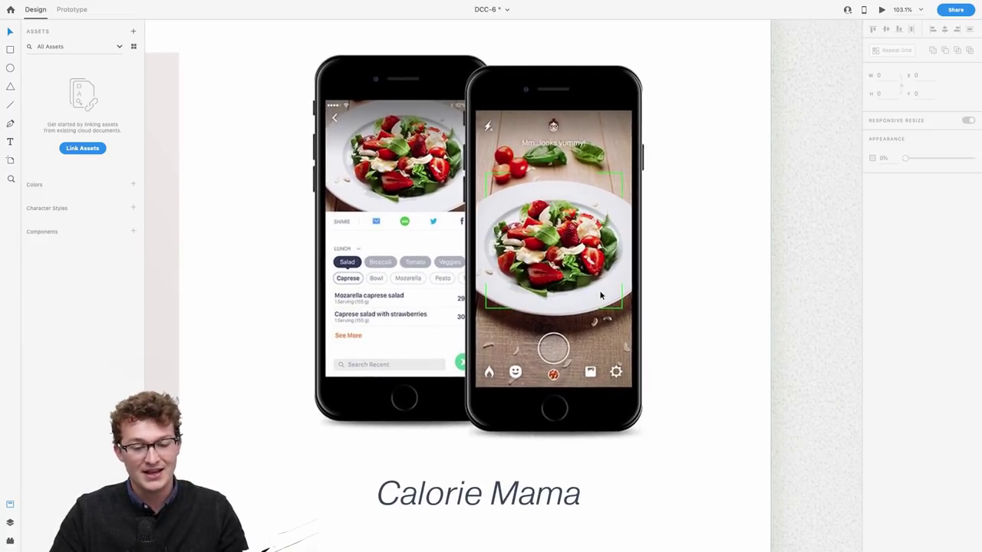
scroll(365, 292, "left", 8)
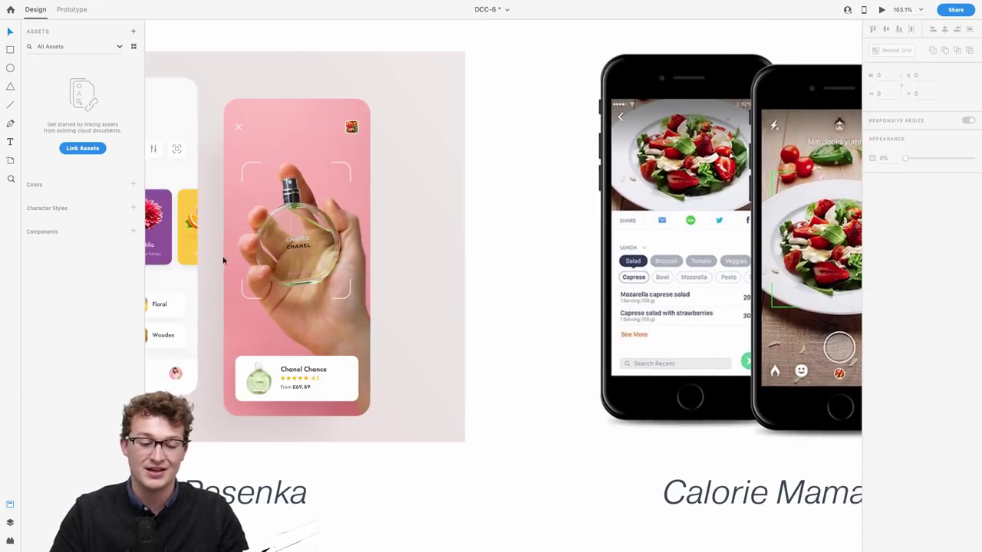
scroll(276, 282, "right", 6)
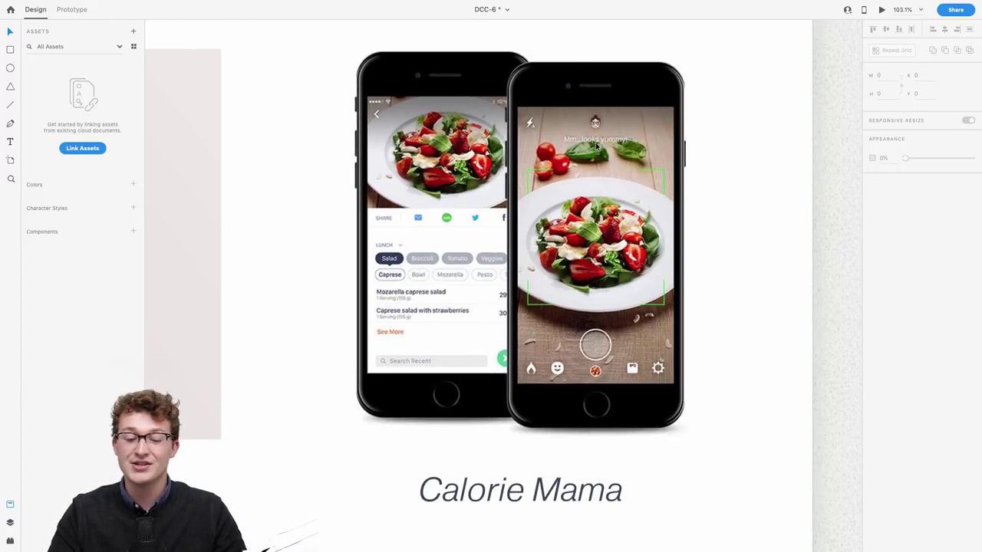
Study the camera view and recognised-food list in the Calorie Mama example again.
scroll(678, 248, "right", 2)
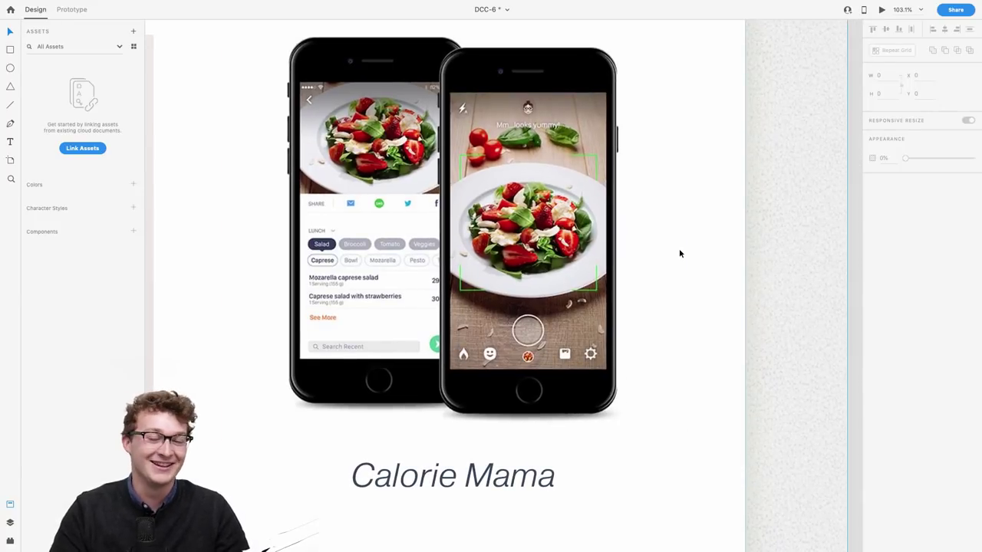
scroll(678, 248, "right", 2)
scroll(575, 234, "up", 1)
scroll(467, 219, "left", 2)
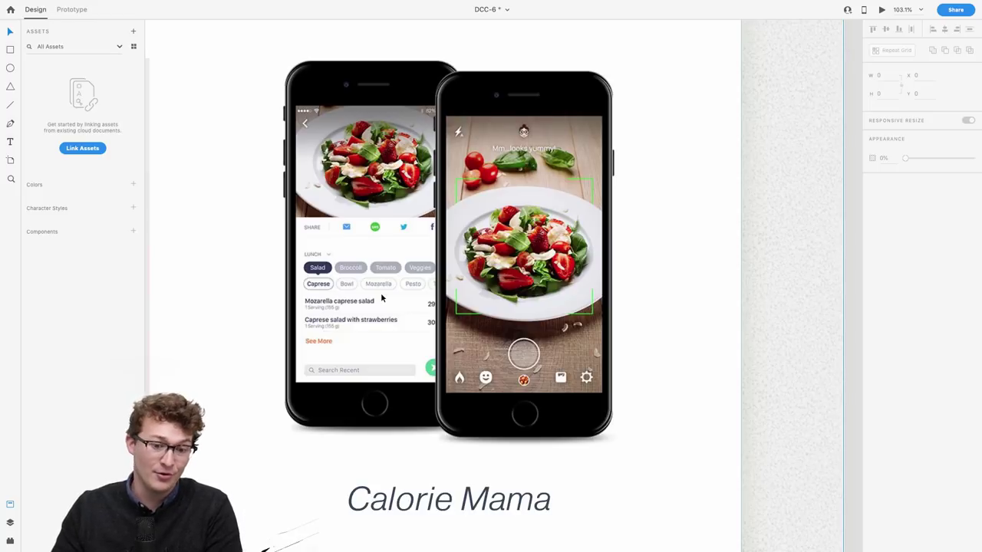
Return to the full challenge brief and read the Go Further card about recyclable items.
scroll(381, 298, "down", 10)
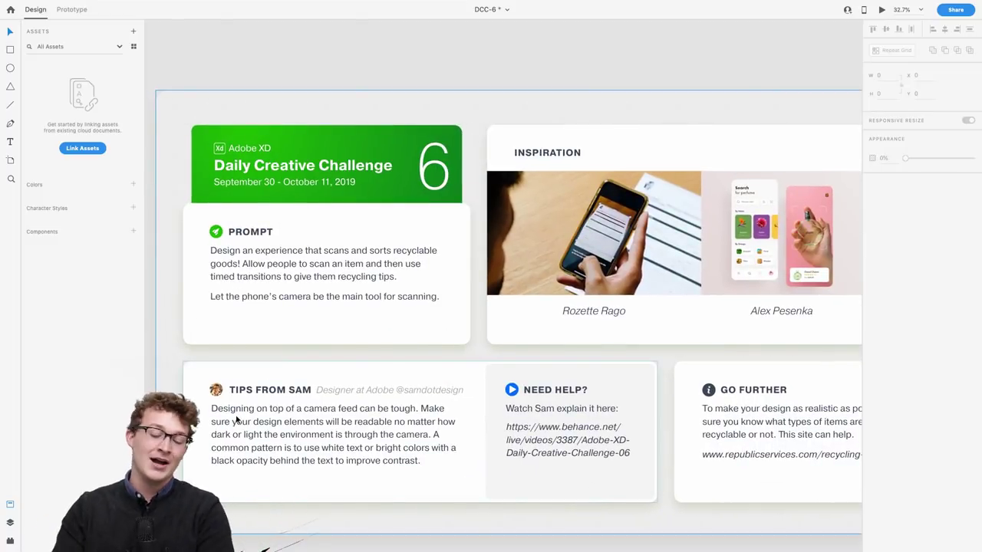
scroll(237, 419, "right", 6)
scroll(237, 420, "right", 3)
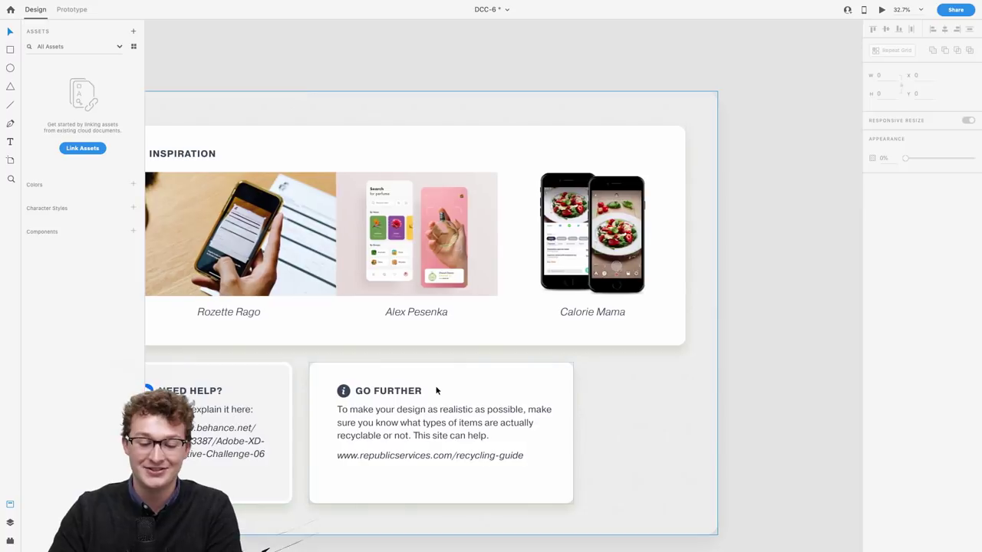
Read the Tips from Sam card on camera-feed readability and reread the challenge prompt above it.
scroll(438, 391, "up", 5)
scroll(542, 369, "left", 14)
scroll(542, 369, "up", 2)
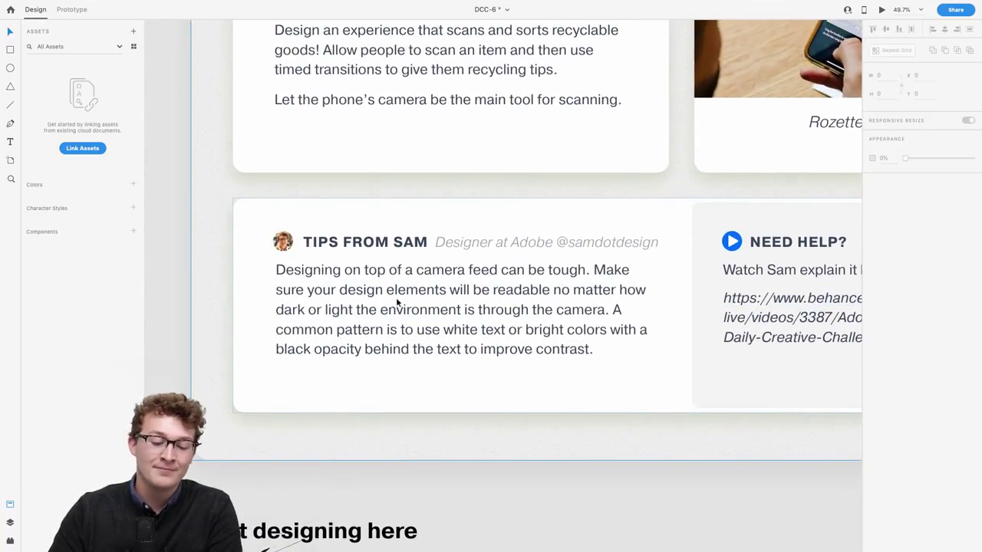
scroll(396, 297, "right", 8)
scroll(397, 297, "up", 5)
scroll(396, 298, "left", 4)
scroll(396, 303, "left", 5)
scroll(396, 303, "down", 2)
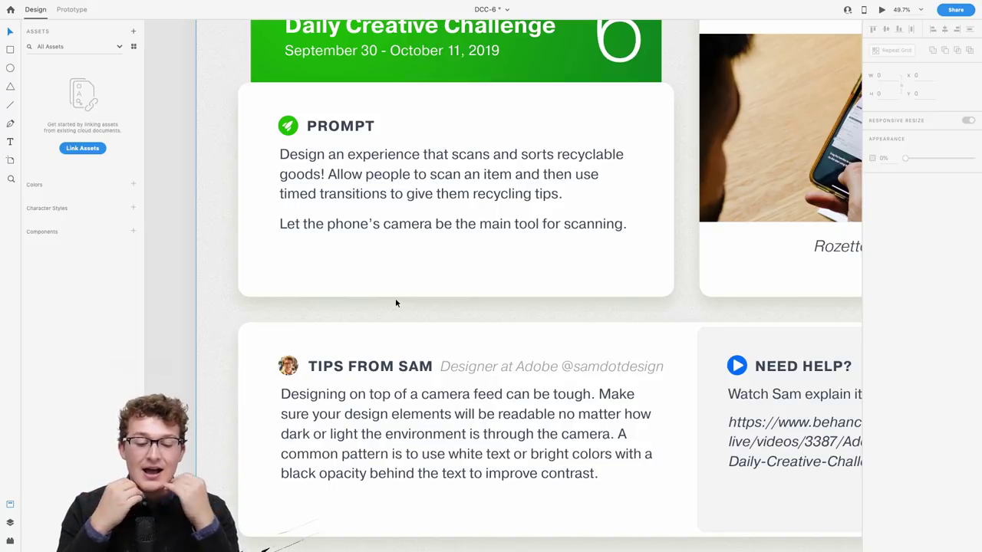
Examine the supplied starter assets: the crushed coffee can photo, the city map, and the map and trash icons.
scroll(395, 303, "down", 5)
scroll(397, 307, "down", 5)
scroll(506, 433, "up", 5)
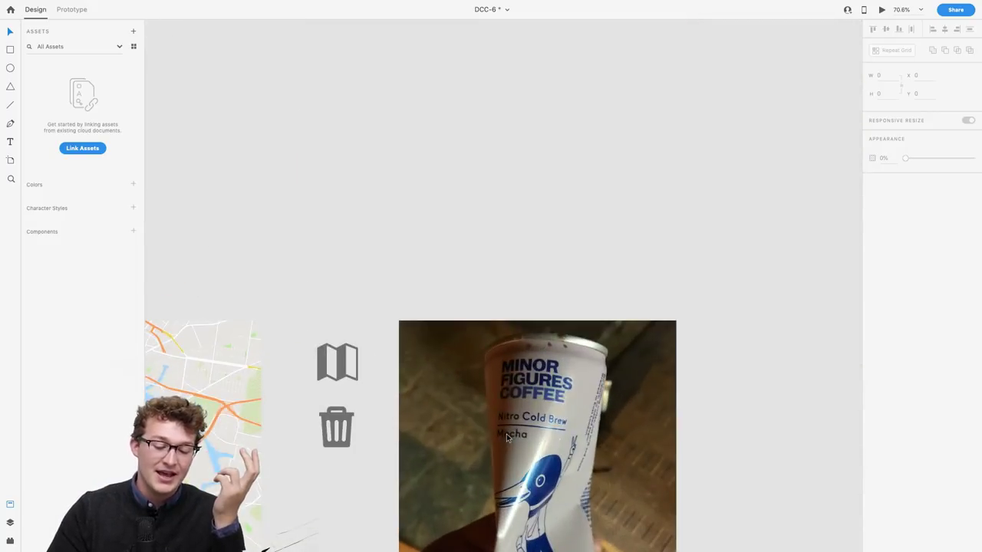
scroll(507, 433, "down", 5)
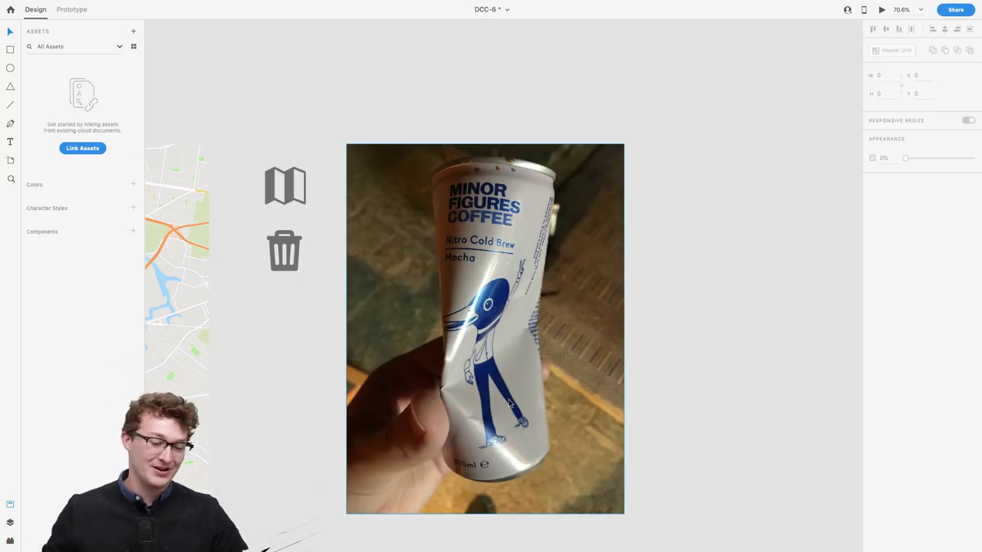
scroll(509, 404, "up", 5)
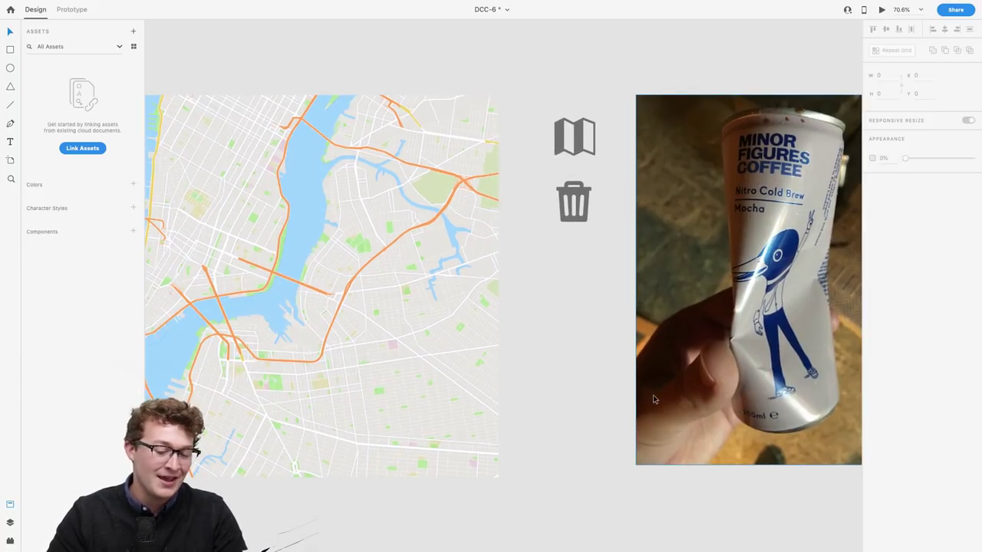
scroll(654, 399, "right", 5)
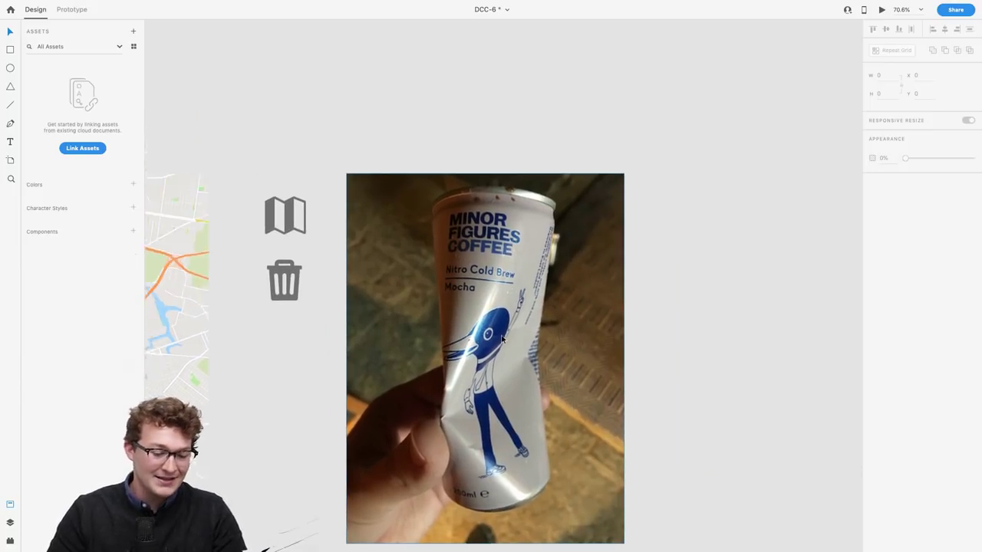
scroll(502, 340, "up", 3)
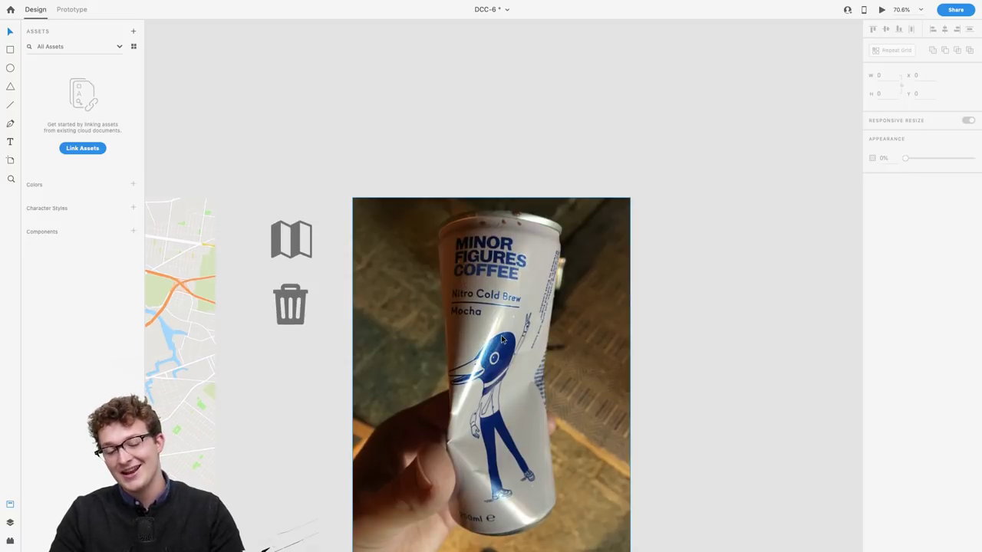
Examine the two iPhone X/XS starter artboards with the chair photo under the "Start designing here" heading.
scroll(502, 340, "left", 5)
scroll(502, 340, "up", 10)
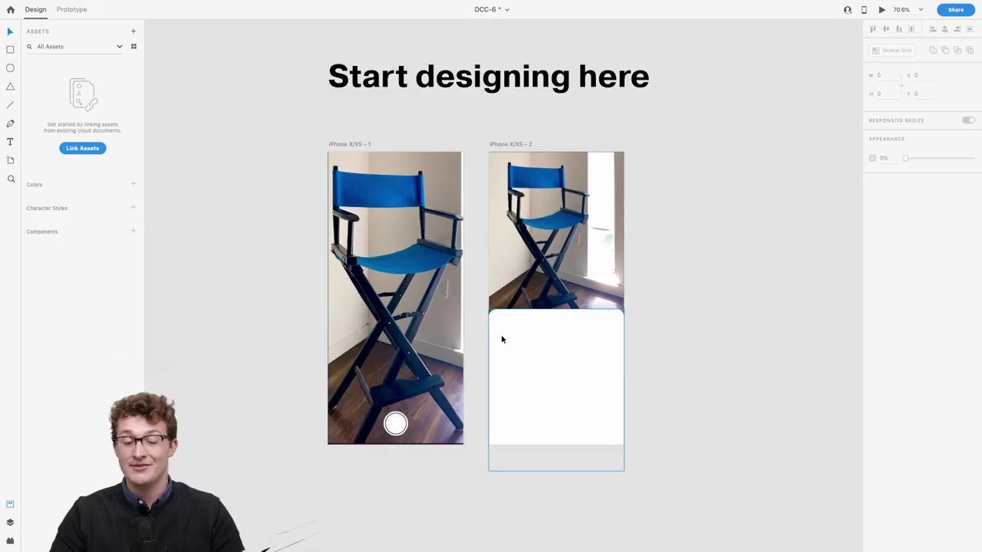
scroll(391, 298, "up", 5)
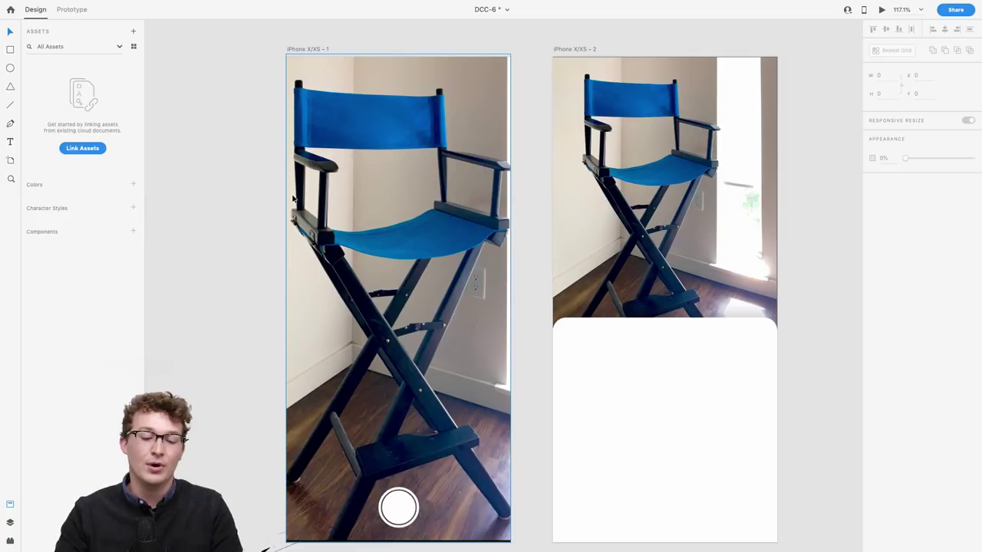
scroll(435, 164, "down", 5)
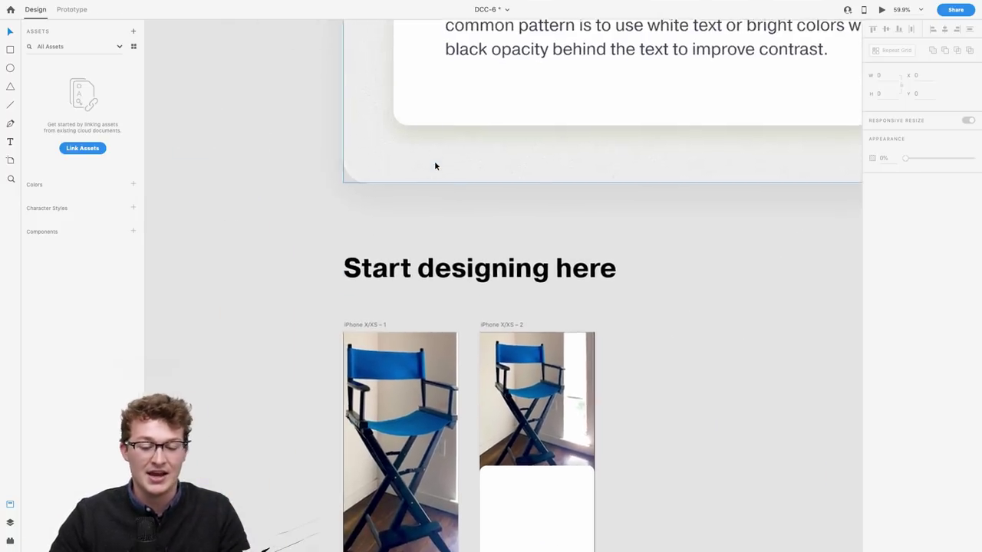
scroll(434, 164, "down", 1)
scroll(417, 180, "up", 6)
scroll(364, 337, "down", 1)
scroll(364, 337, "left", 3)
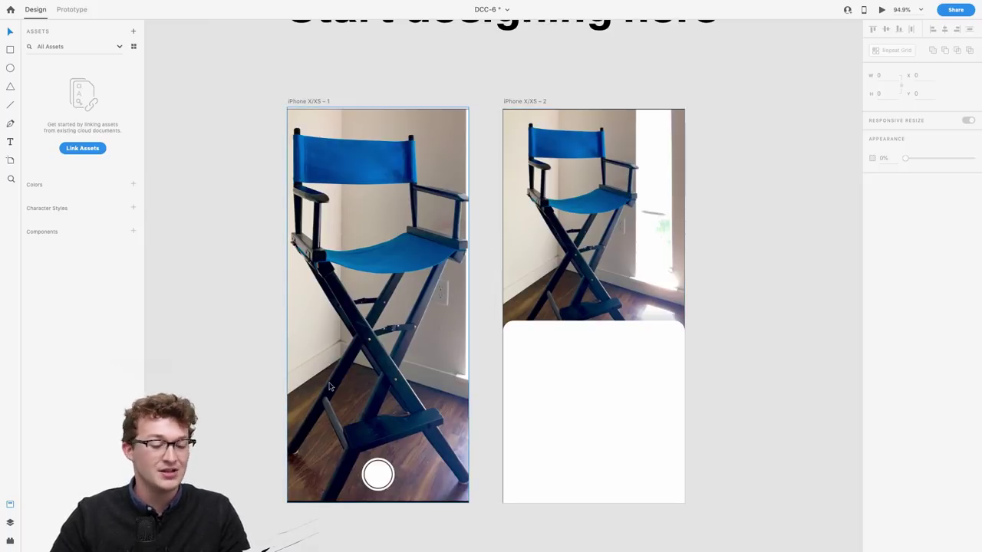
Inspect the shutter button and the full-screen chair photo on the iPhone X/XS – 1 artboard, leaving nothing selected.
left_click(371, 481)
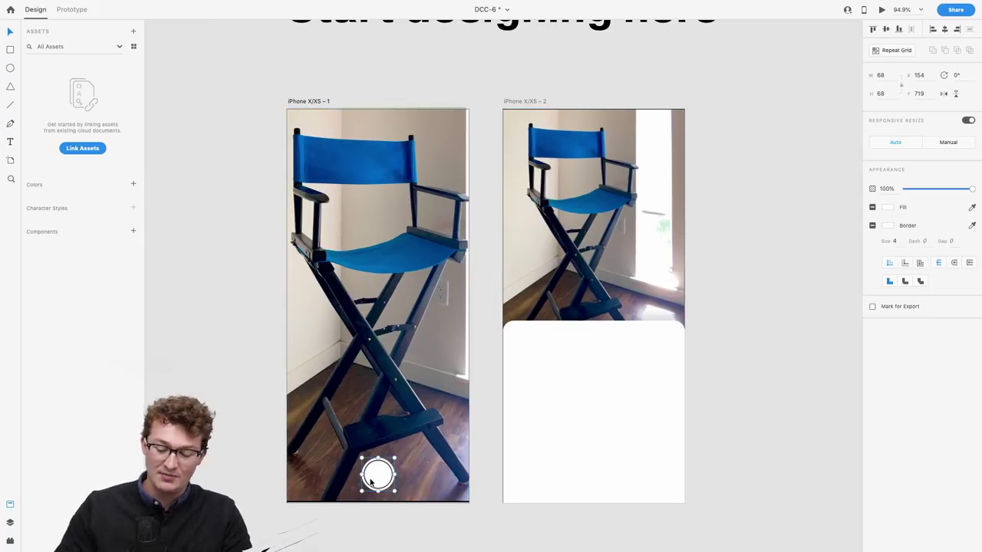
scroll(371, 481, "right", 1)
scroll(371, 481, "up", 1)
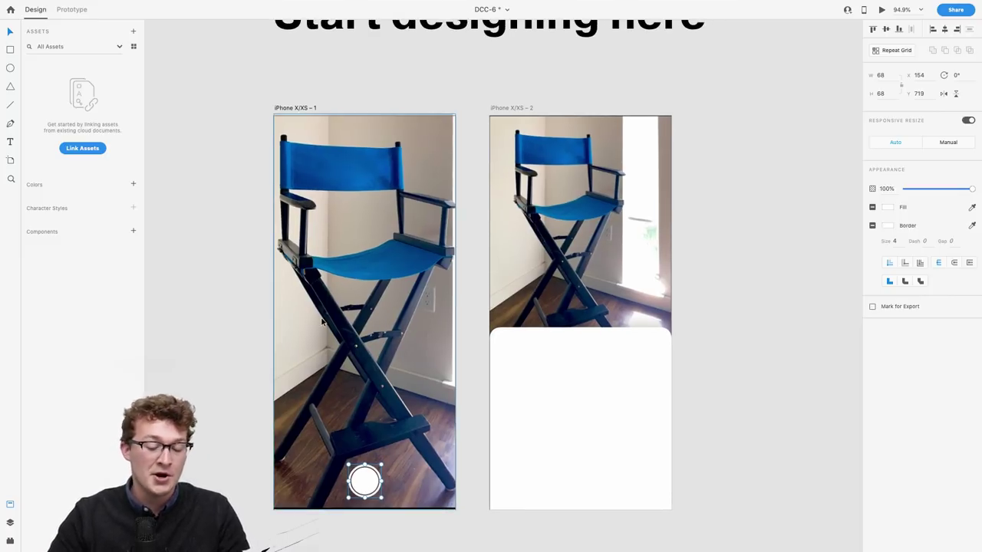
scroll(321, 322, "up", 3)
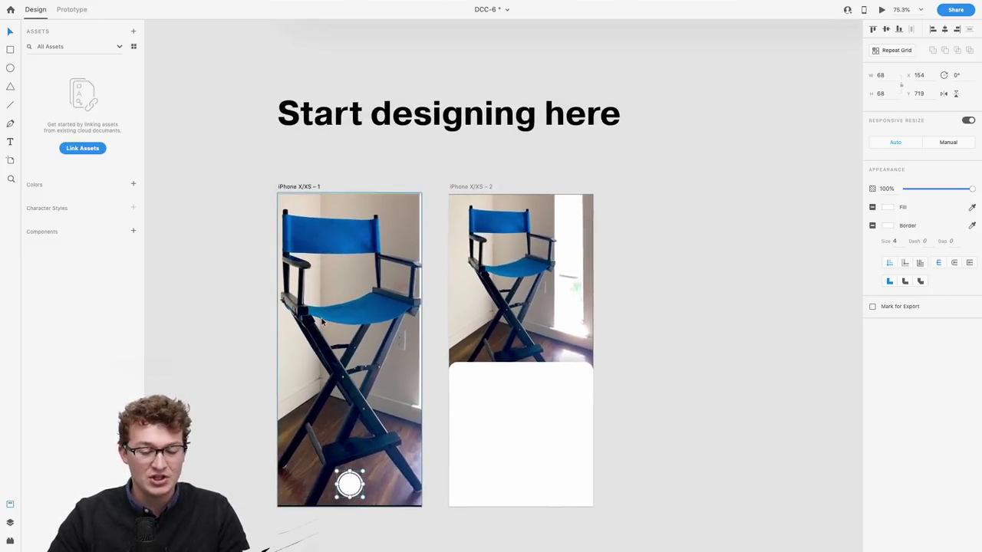
scroll(320, 316, "down", 2)
scroll(321, 316, "right", 1)
left_click(372, 244)
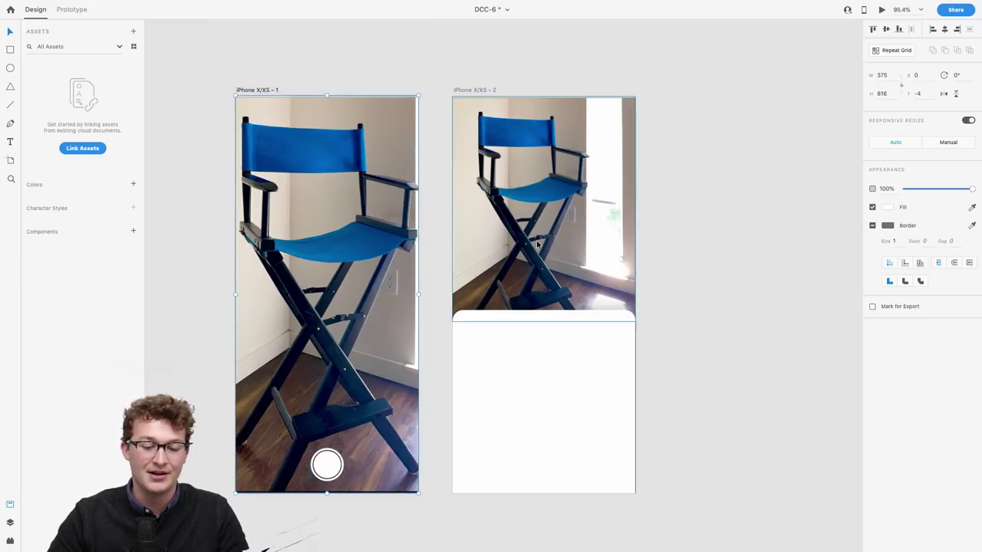
scroll(256, 263, "up", 3)
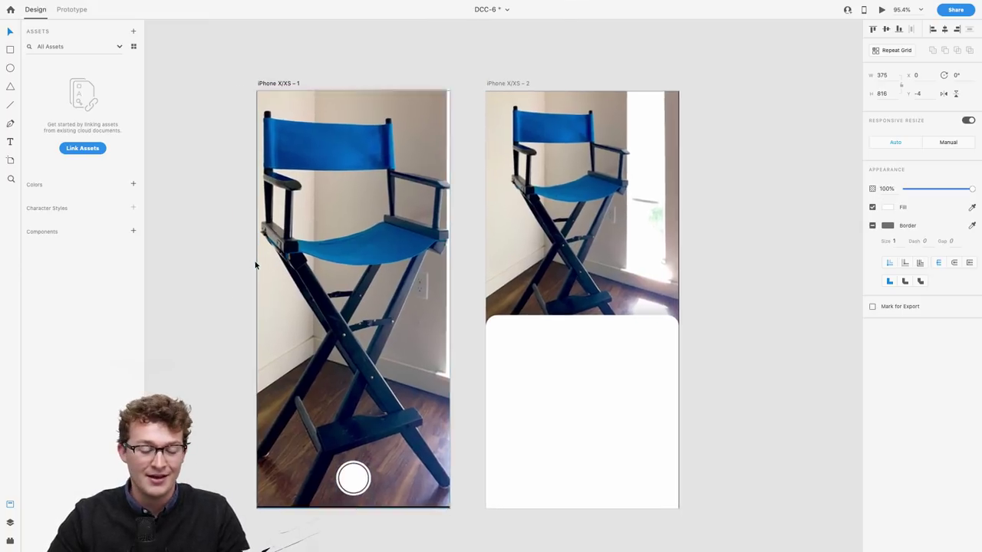
scroll(255, 261, "down", 3)
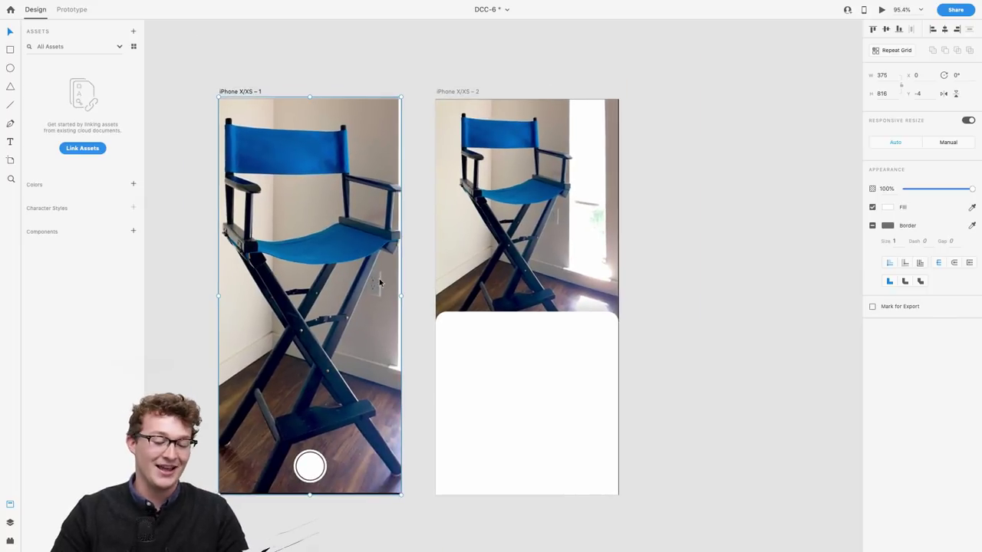
left_click(419, 266)
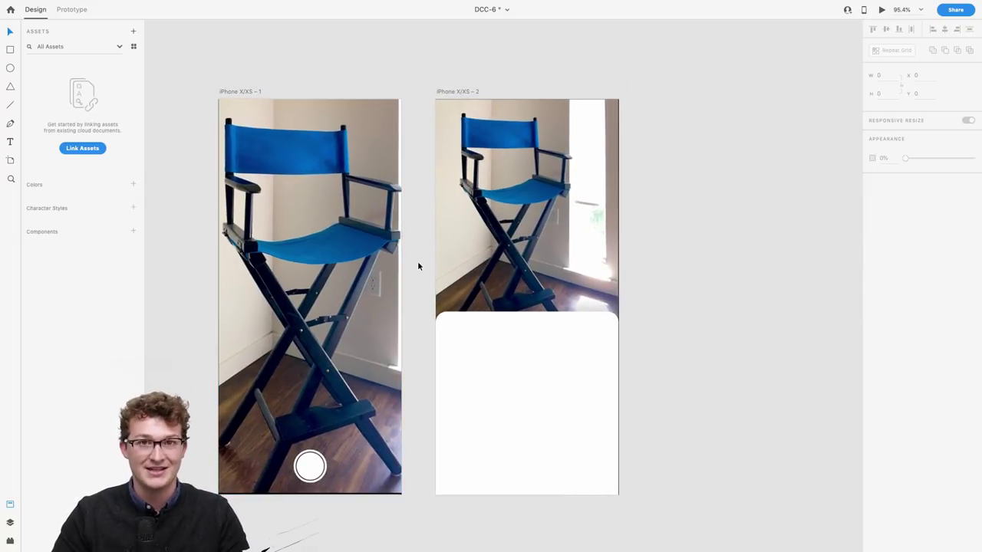
scroll(418, 266, "up", 5)
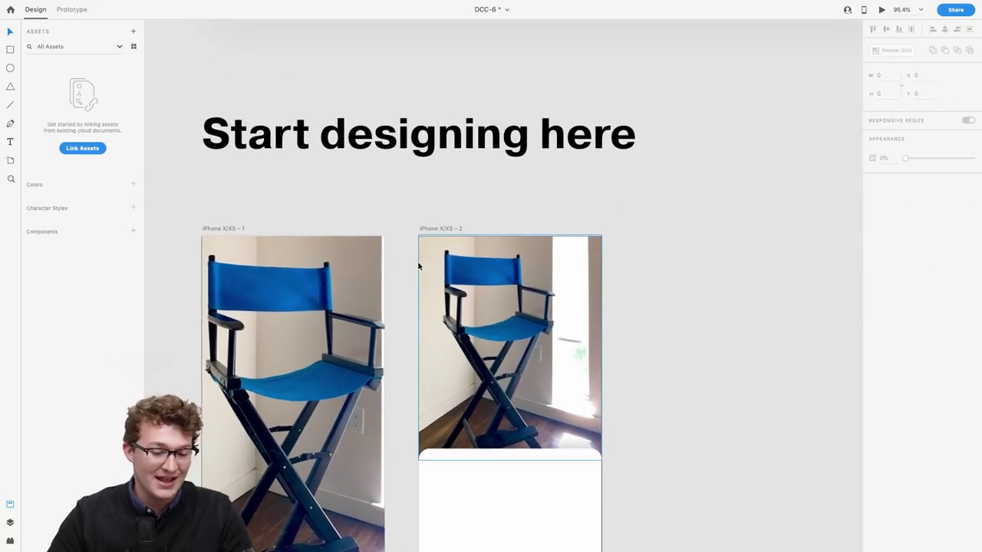
scroll(503, 271, "down", 2)
scroll(504, 271, "left", 2)
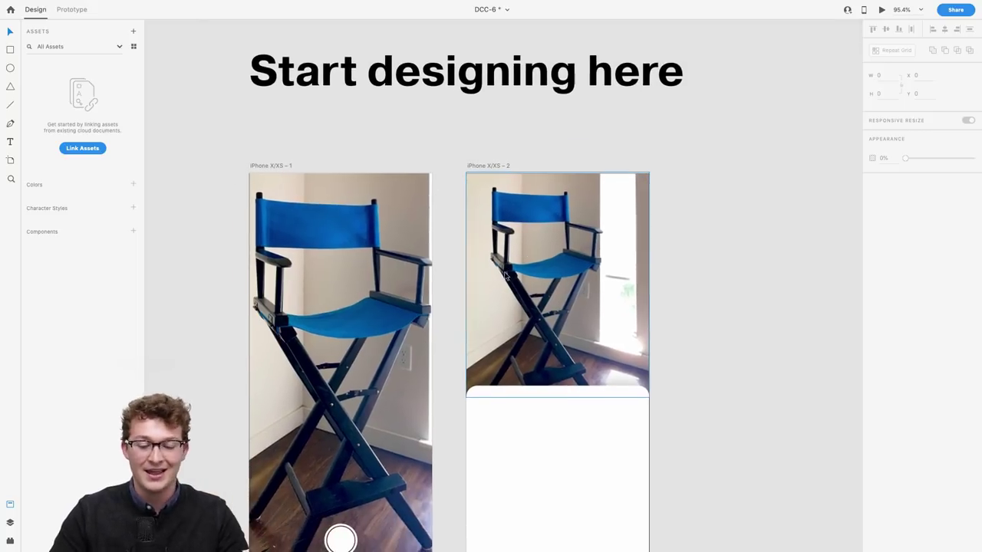
scroll(504, 271, "up", 10)
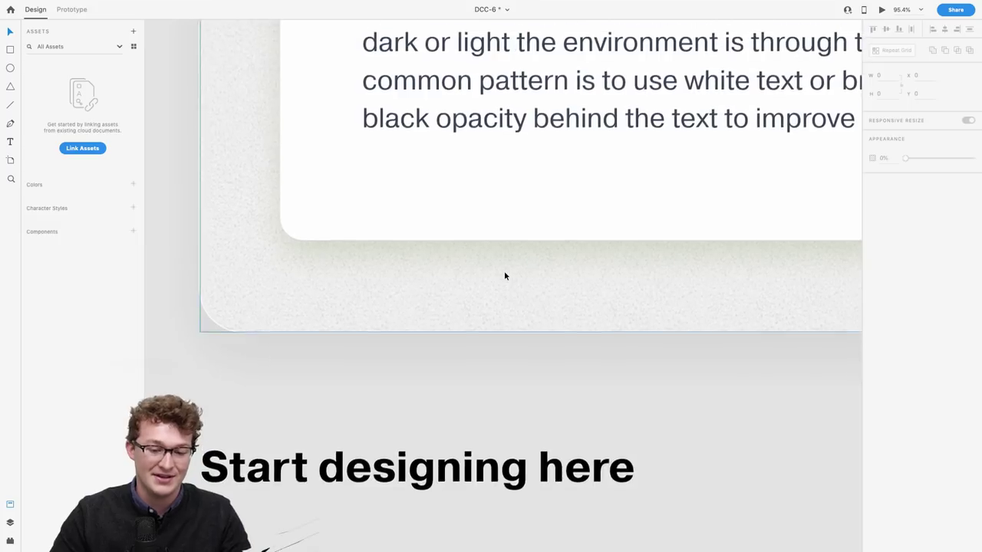
scroll(504, 271, "down", 12)
left_click(379, 272)
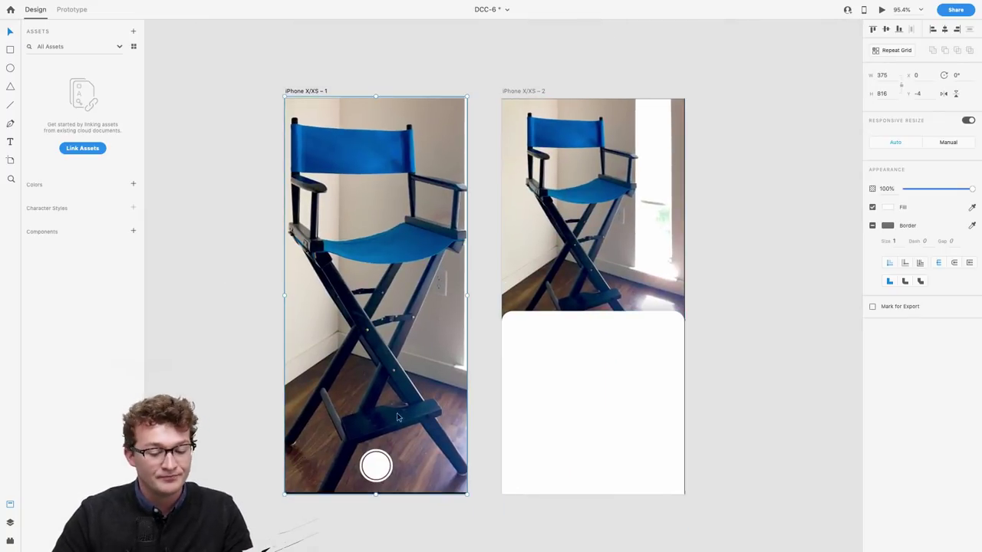
scroll(458, 345, "right", 2)
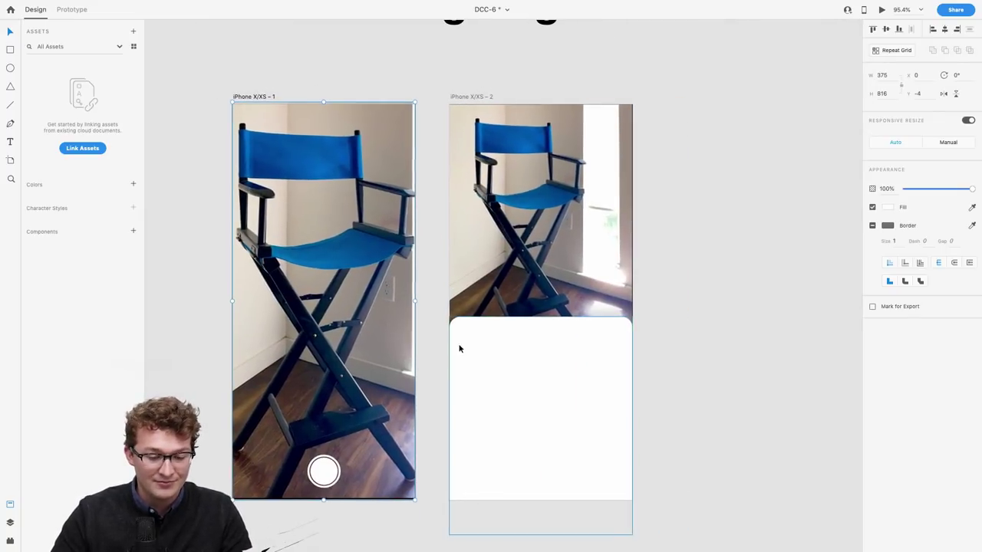
left_click(427, 339)
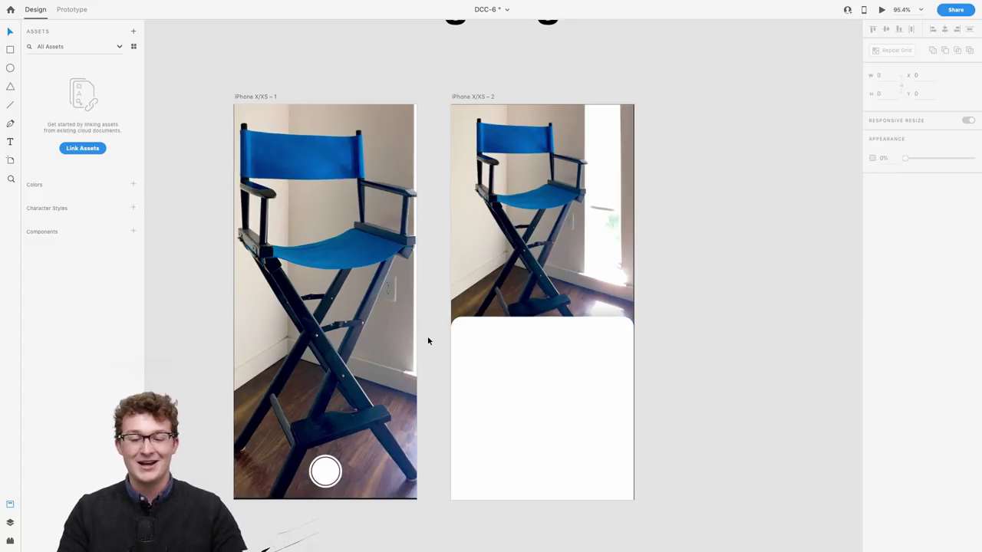
Inspect the prototype interaction of the shutter button on iPhone X/XS – 1 that leads to iPhone X/XS – 2.
left_click(402, 341)
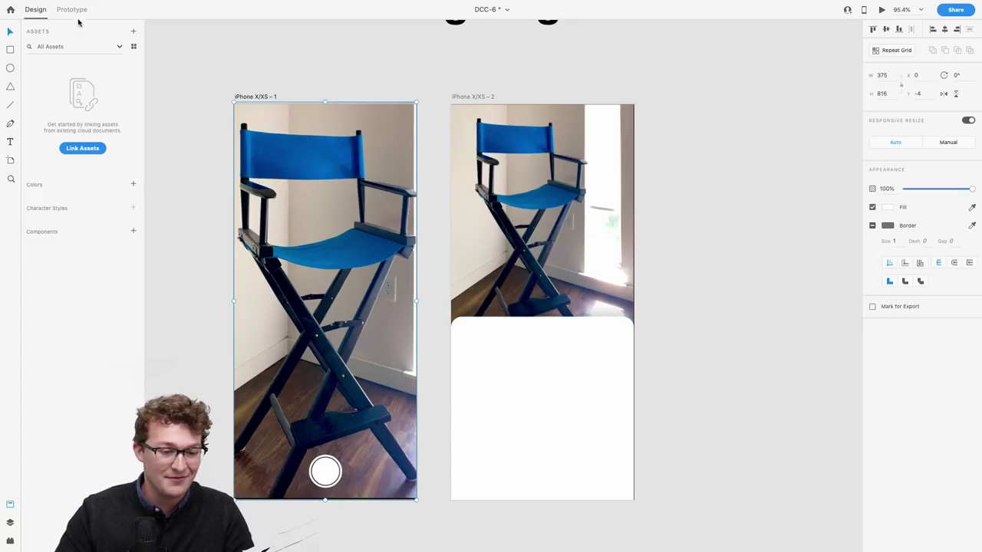
left_click(327, 474)
scroll(327, 474, "up", 2)
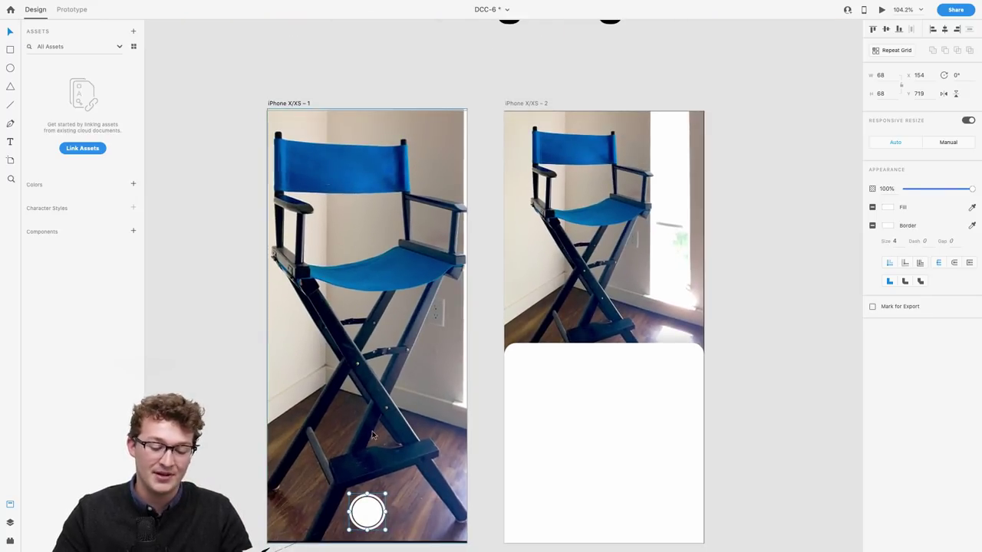
scroll(372, 432, "down", 2)
left_click(82, 12)
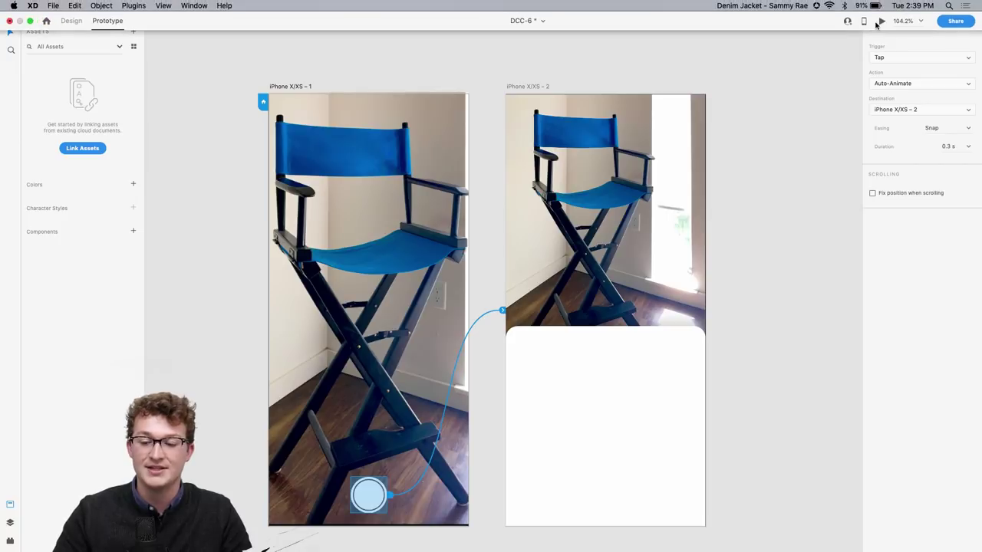
scroll(673, 193, "right", 3)
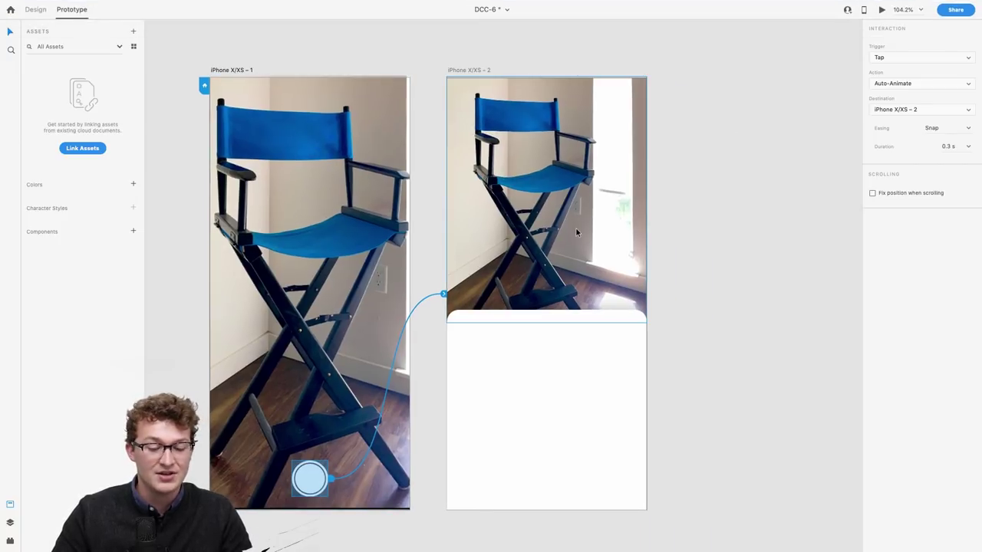
Select the iPhone X/XS – 1 artboard and open the prototype preview from it.
left_click(292, 404)
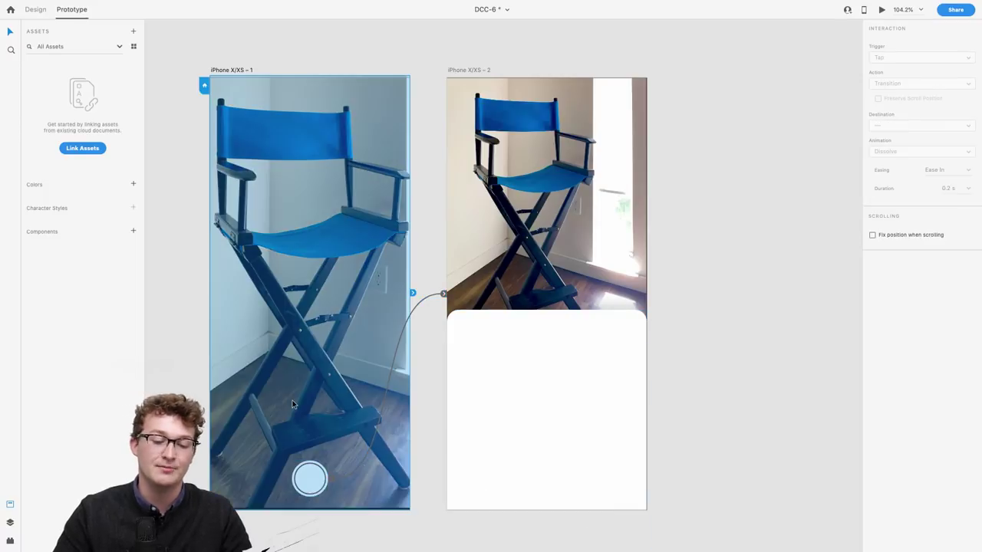
left_click(221, 68)
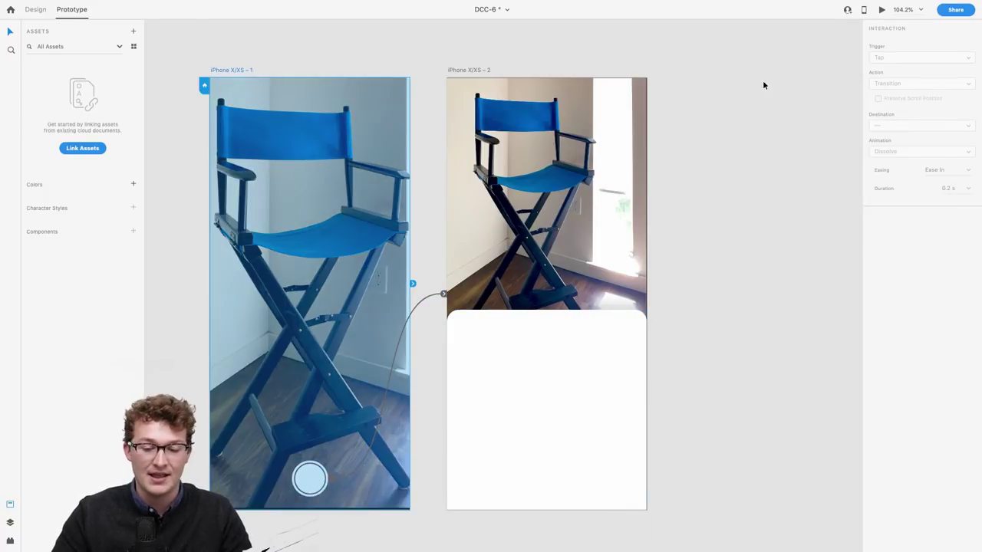
left_click(882, 10)
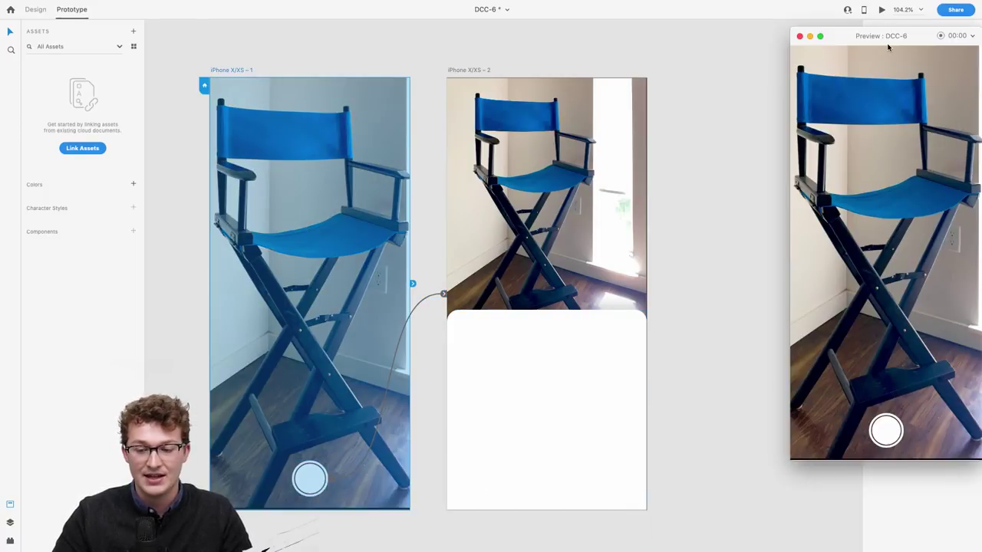
Test the shutter button's transition to iPhone X/XS – 2 in the prototype preview, close the preview and deselect the artboard.
left_click_drag(888, 47, 556, 68)
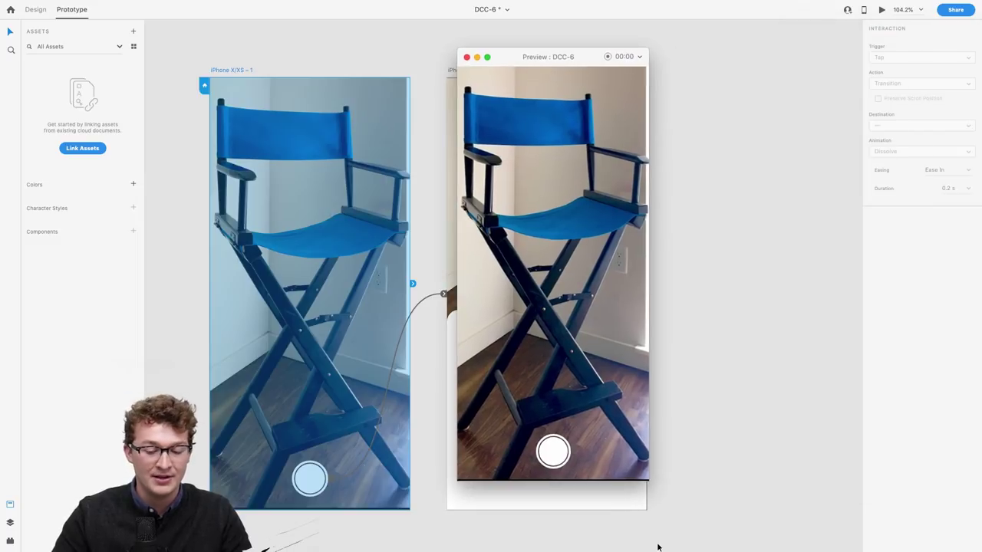
left_click(542, 455)
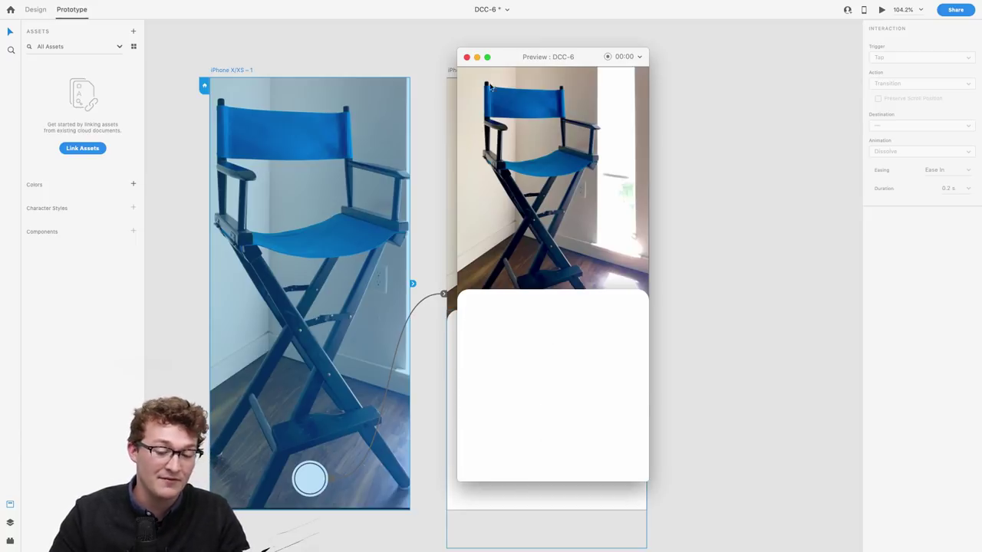
left_click(466, 57)
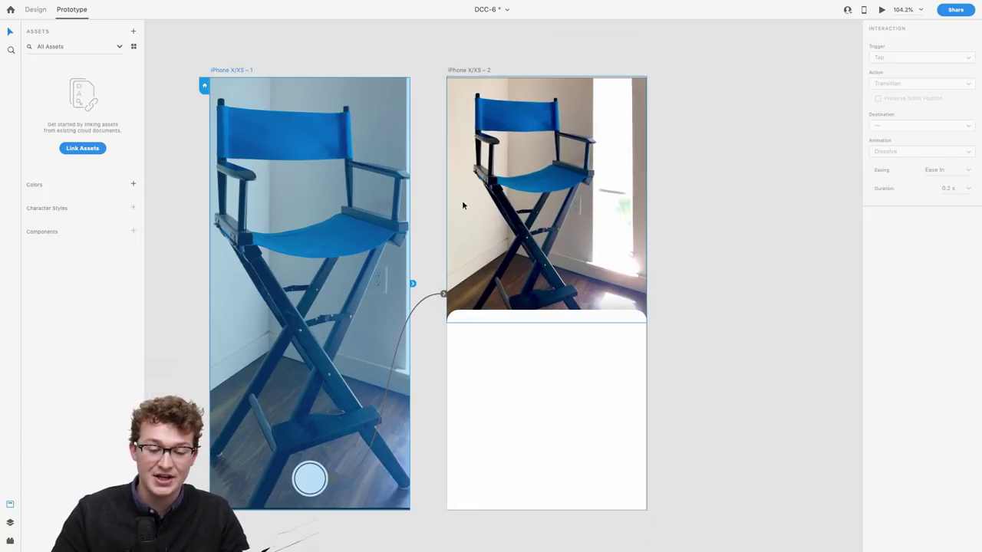
left_click(747, 233)
scroll(457, 340, "left", 3)
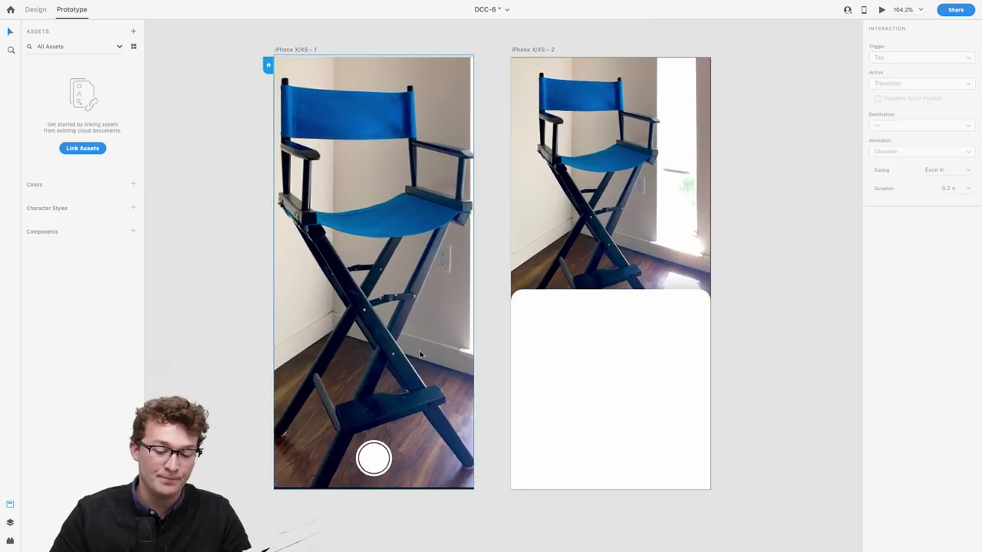
scroll(532, 329, "down", 5)
scroll(533, 331, "down", 3)
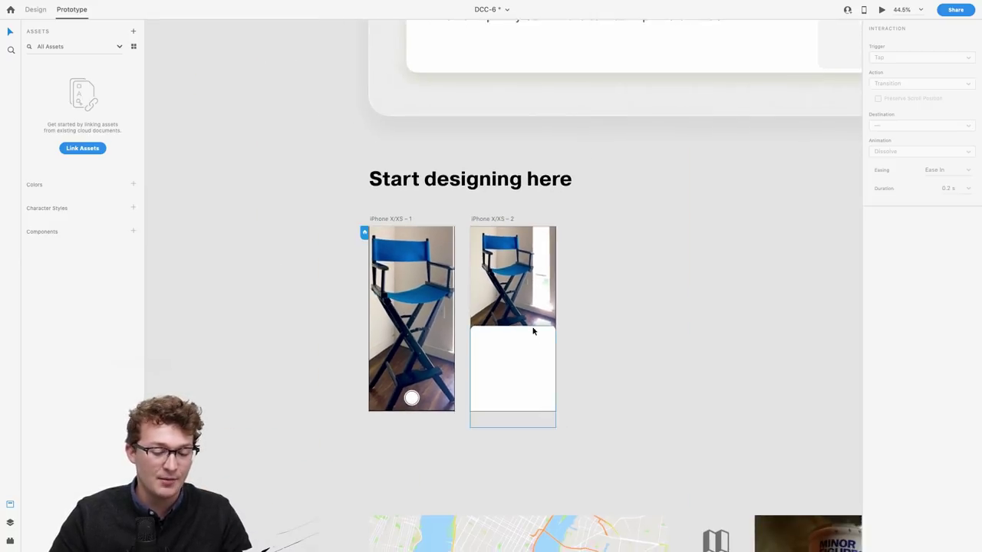
scroll(533, 331, "up", 4)
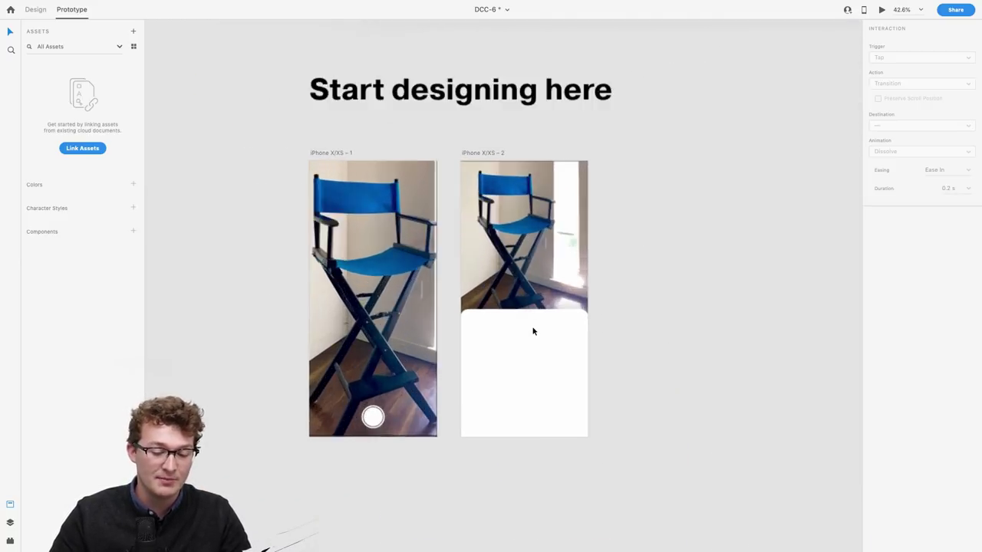
left_click_drag(502, 76, 702, 491)
scroll(415, 372, "right", 2)
key("super+z")
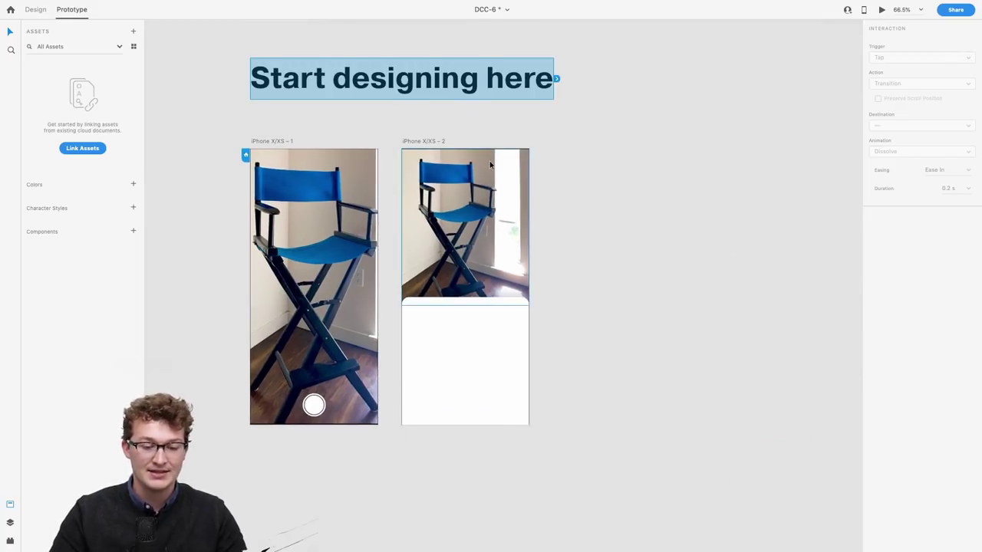
scroll(537, 253, "up", 2)
right_click(518, 153)
left_click(689, 284)
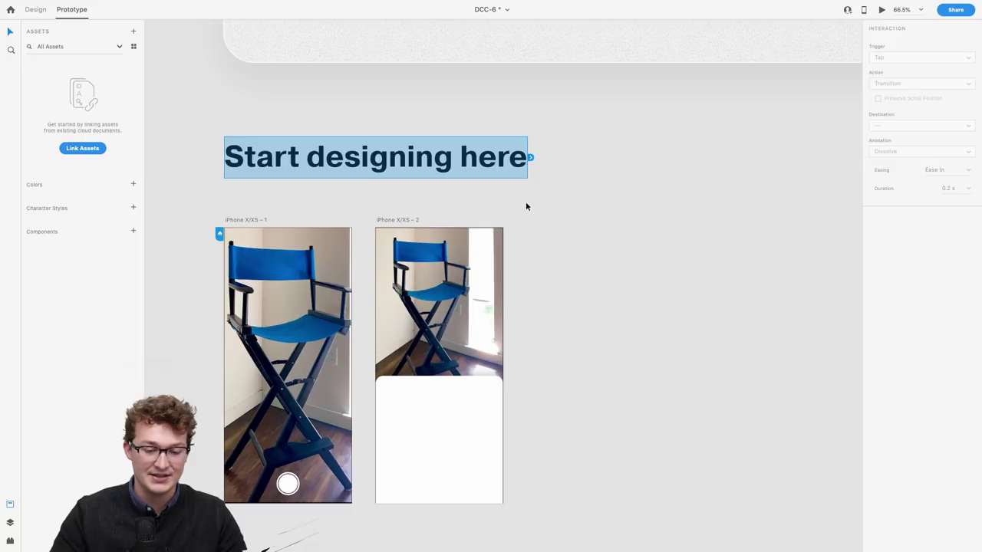
Duplicate the "Start designing here" heading onto the empty canvas beside the iPhone X/XS – 2 artboard.
left_click_drag(485, 172, 844, 336)
scroll(809, 329, "right", 3)
right_click(627, 316)
Replace the duplicated heading's text with "Looking at your photo...".
left_click(606, 316)
double_click(605, 316)
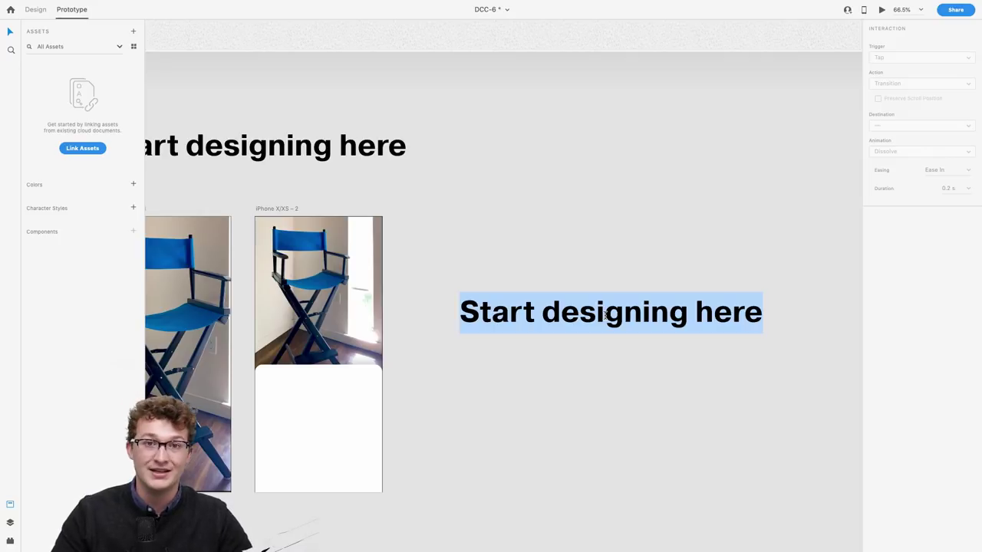
triple_click(572, 316)
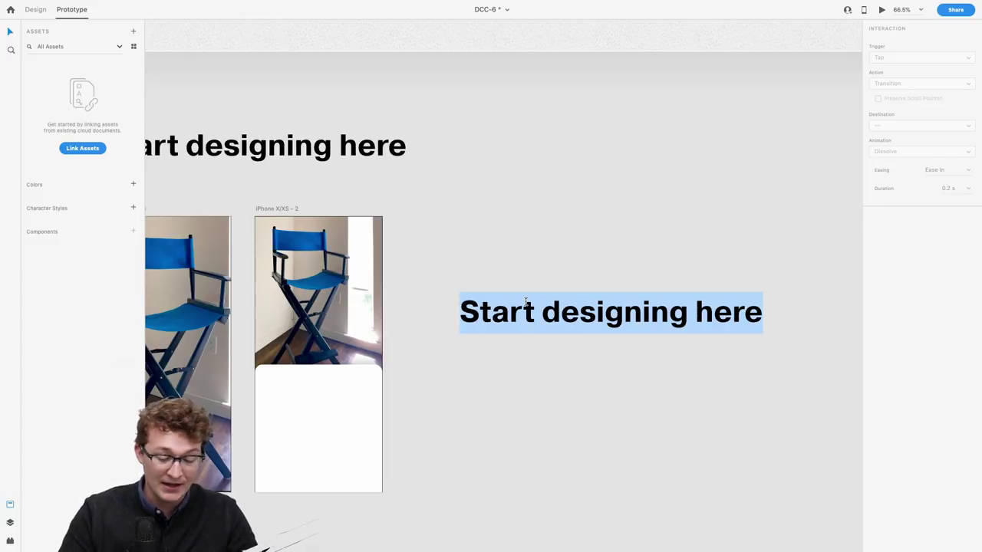
triple_click(513, 332)
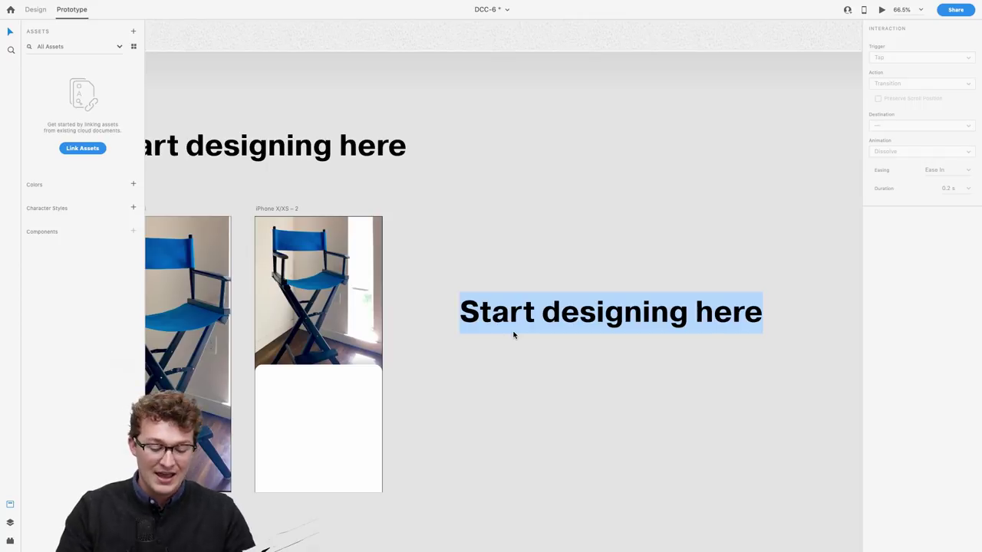
type("Ana")
key("BackSpace")
key("BackSpace")
key("BackSpace")
type("Looking")
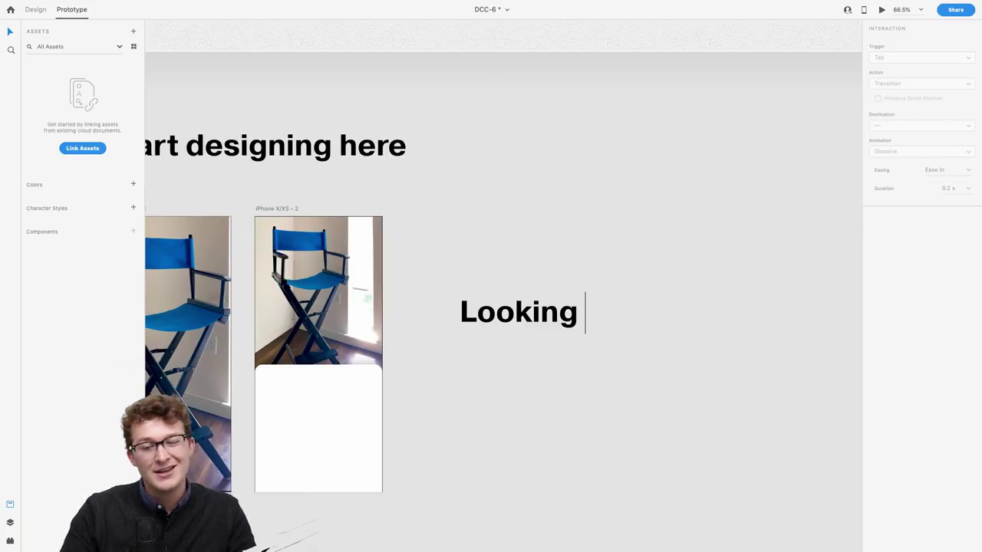
type("at ")
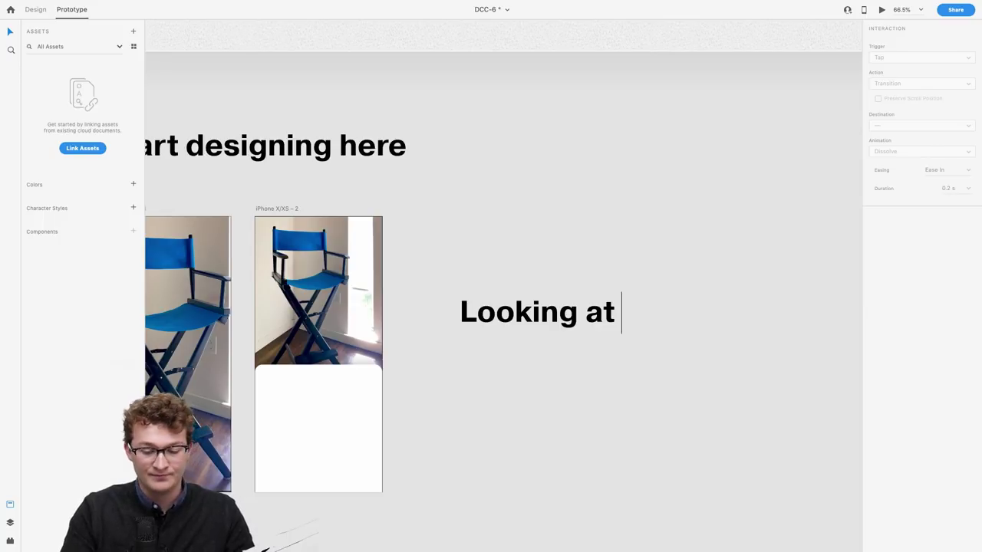
type("your photo...")
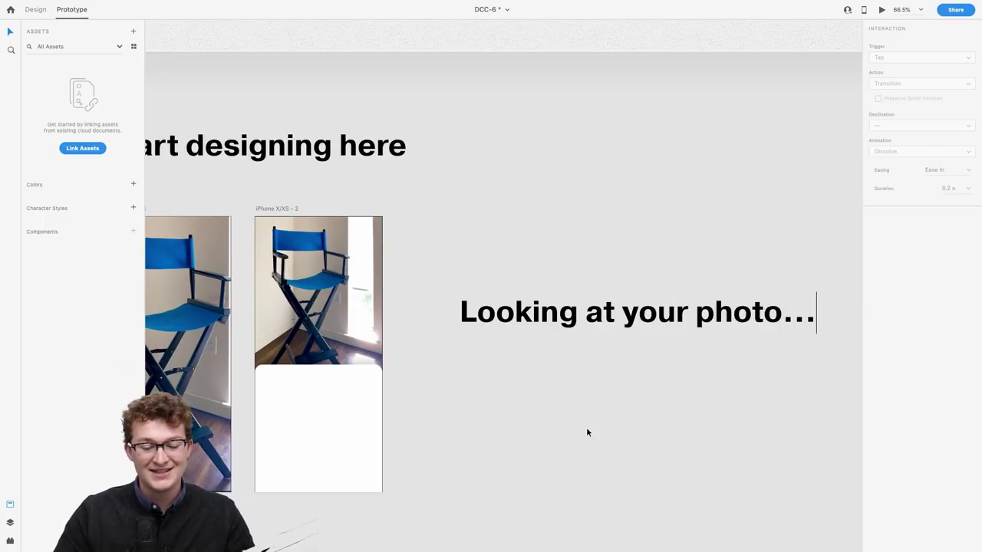
key("Escape")
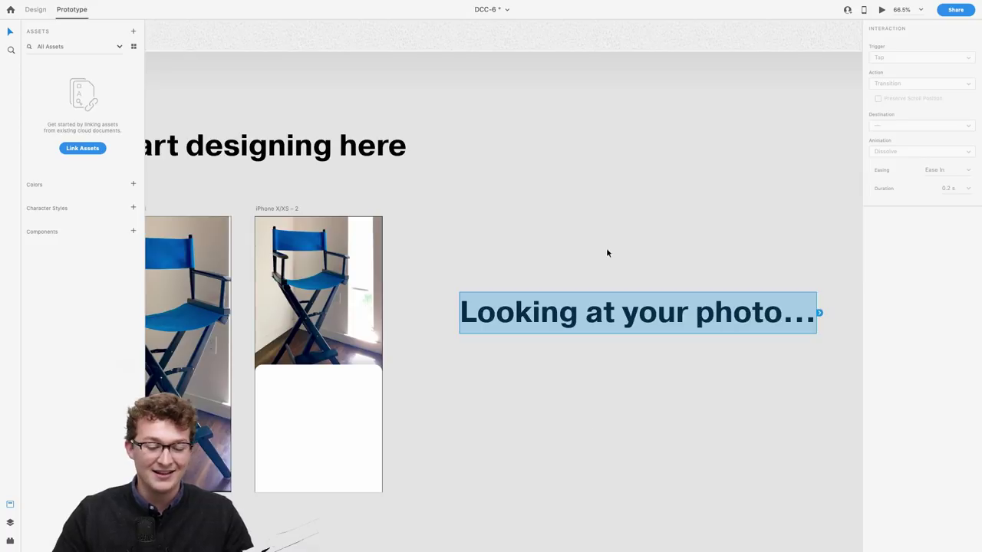
In Design mode, scale the "Looking at your photo..." text to size 27 and centre it horizontally on iPhone X/XS – 2's white panel at about Y 622.
left_click(38, 11)
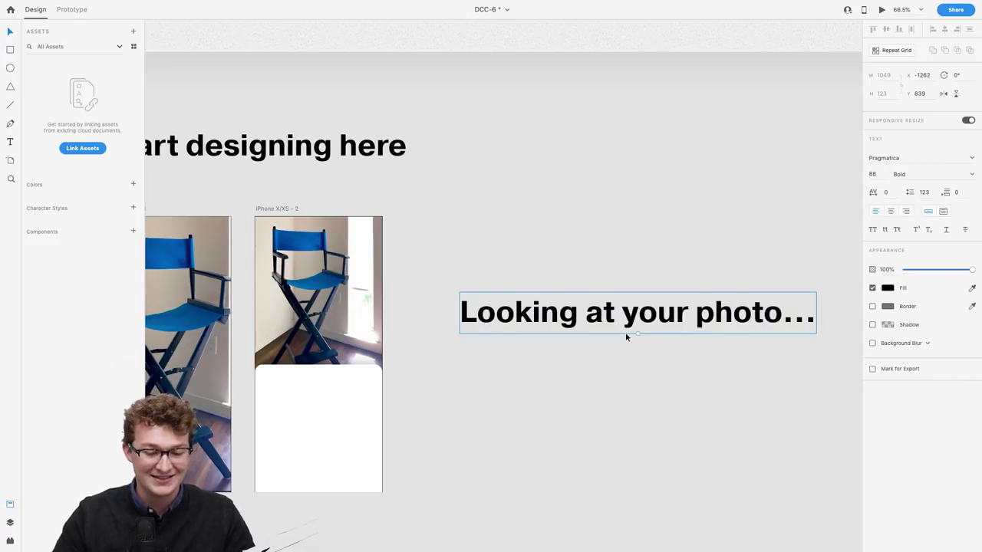
left_click_drag(622, 324, 330, 418)
scroll(330, 418, "up", 5)
scroll(329, 416, "left", 3)
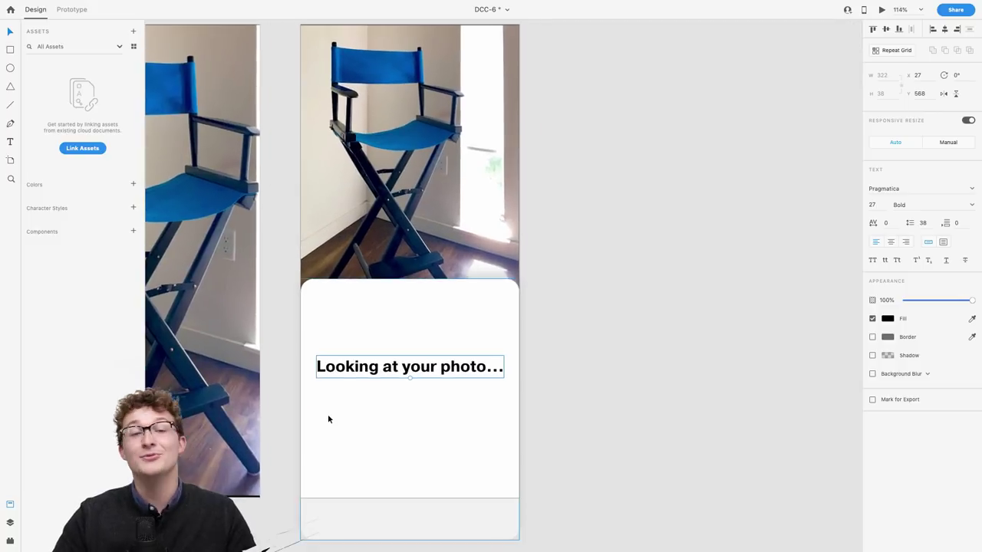
scroll(329, 416, "up", 2)
scroll(328, 417, "down", 3)
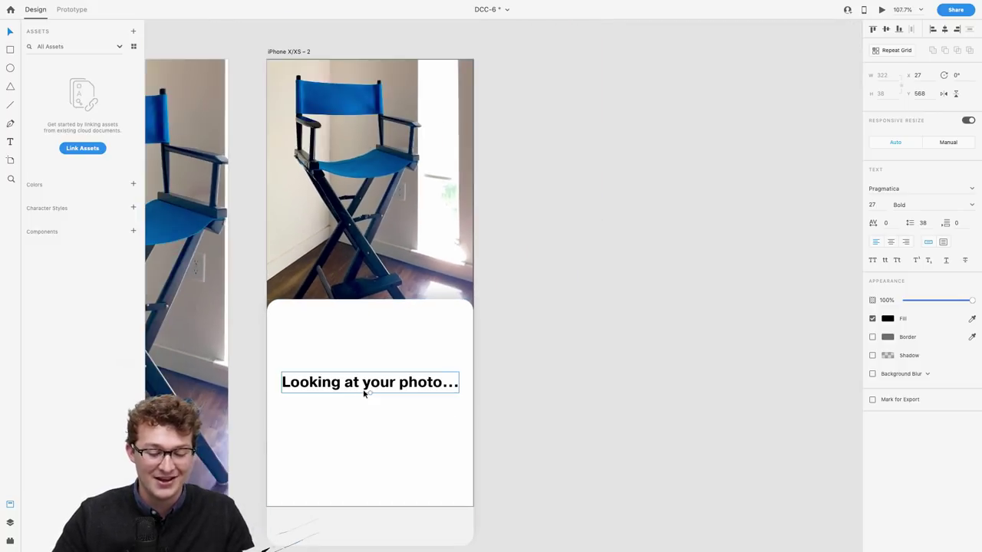
left_click_drag(367, 389, 366, 417)
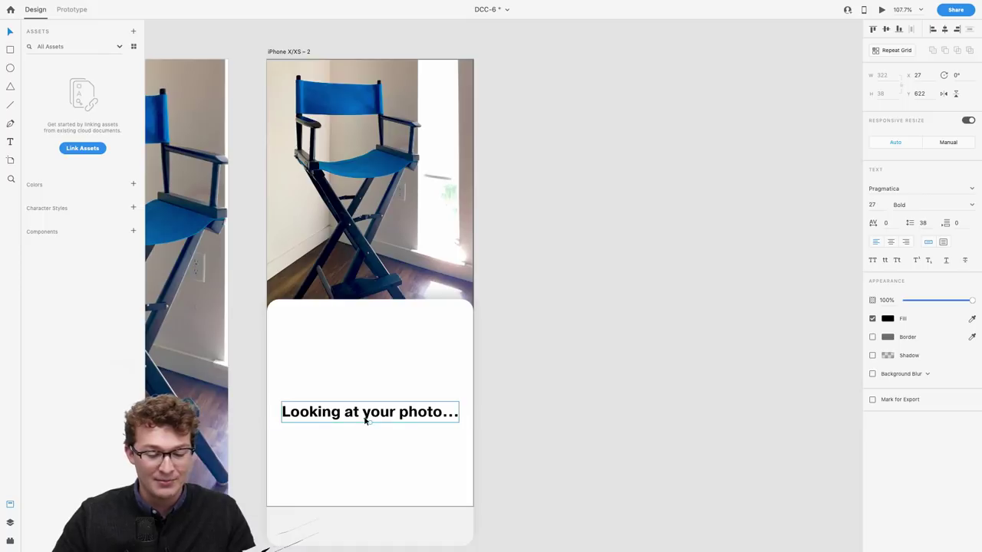
Set the "Looking at your photo..." text to the Book weight and recentre it horizontally on the white panel at X 42.
scroll(363, 416, "up", 4)
left_click(968, 206)
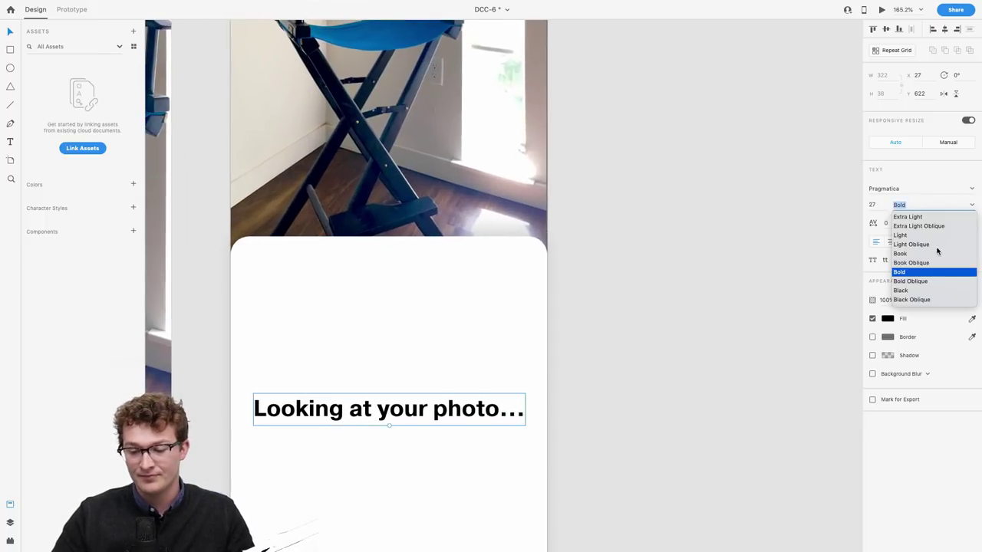
left_click(931, 255)
left_click_drag(416, 421, 429, 421)
Draw a circle about 44 by 44 centred just above the "Looking at your photo..." text with the Ellipse tool.
scroll(428, 419, "down", 3)
scroll(443, 330, "up", 5)
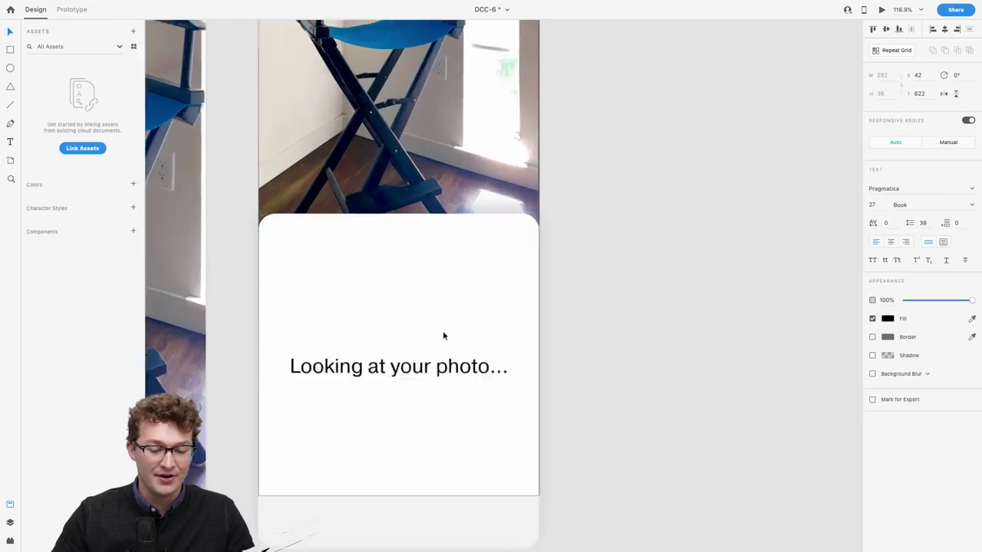
left_click(10, 68)
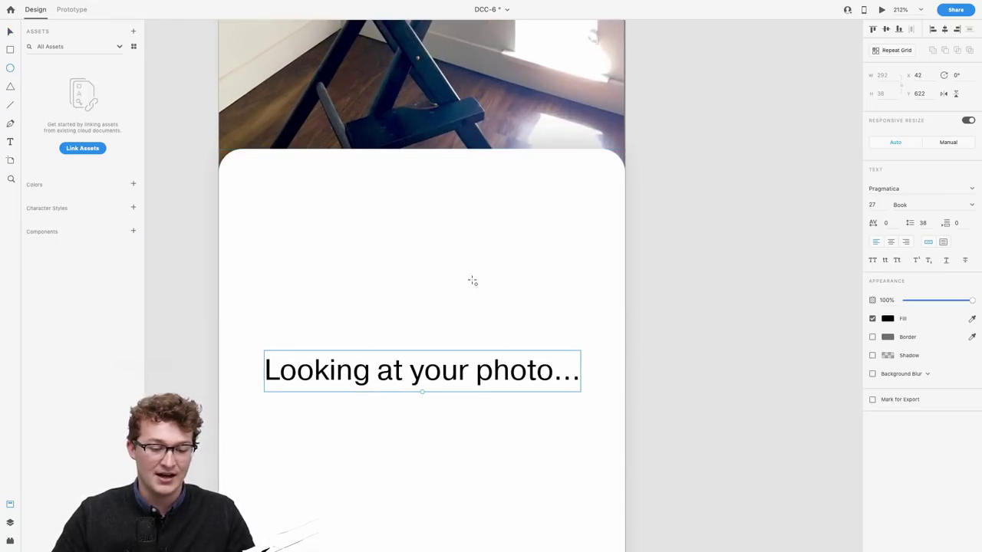
left_click_drag(424, 313, 446, 338)
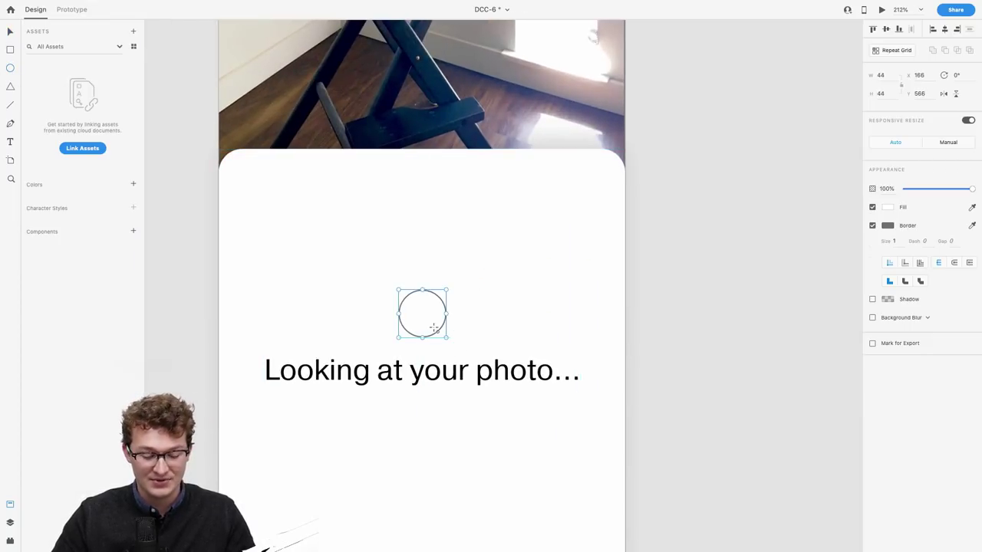
Remove the circle's fill, keep its border and set the border size to 4.
scroll(565, 330, "down", 3)
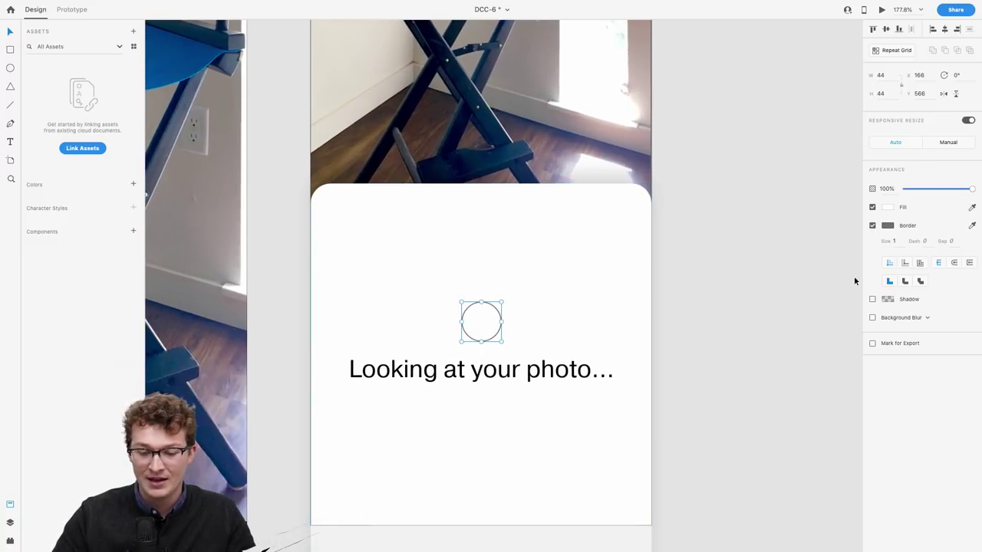
left_click(872, 226)
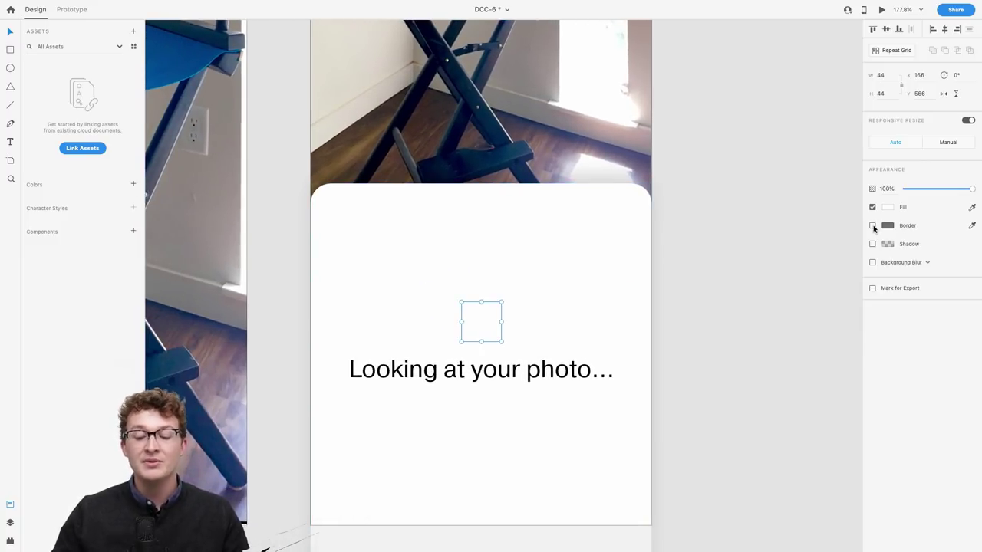
left_click(872, 207)
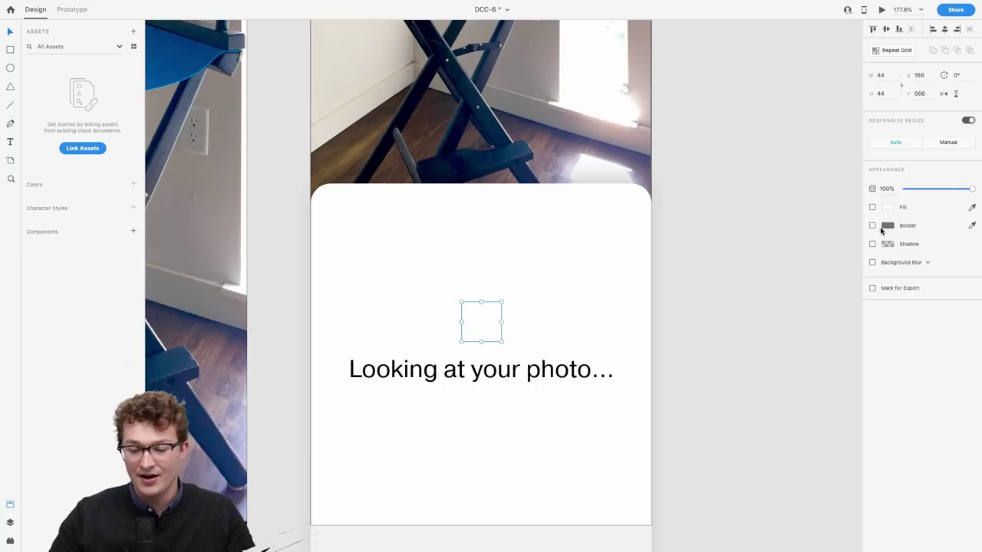
left_click(872, 225)
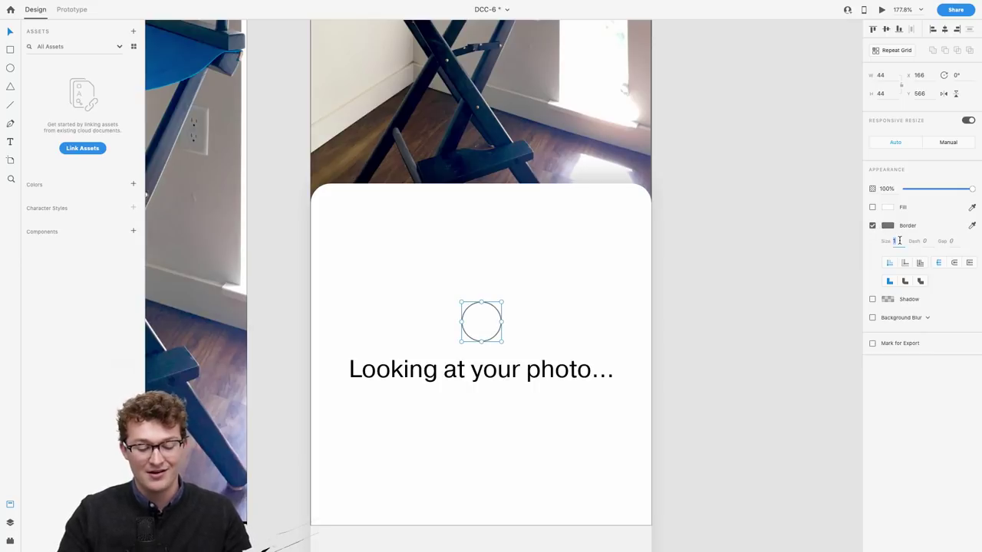
type("5")
key("Return")
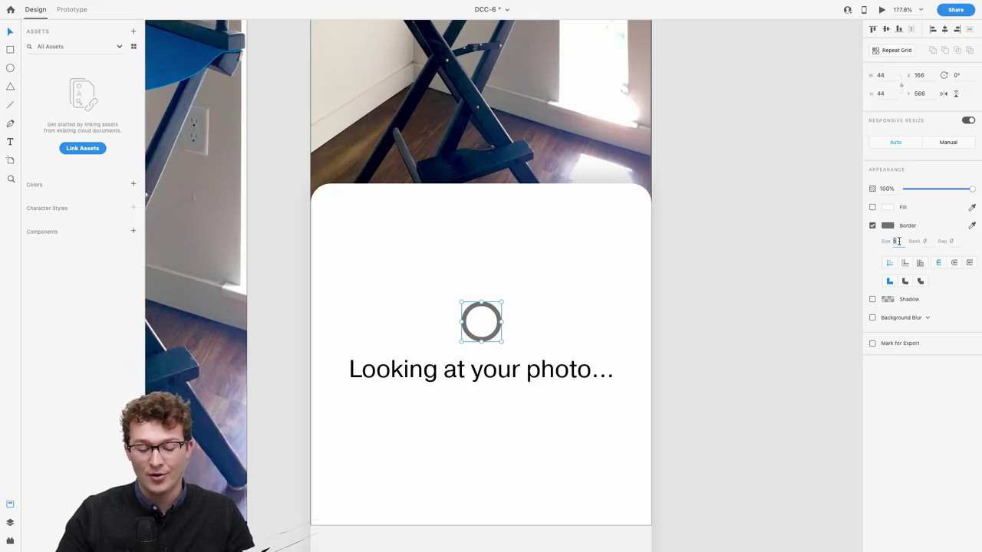
type("4")
key("Return")
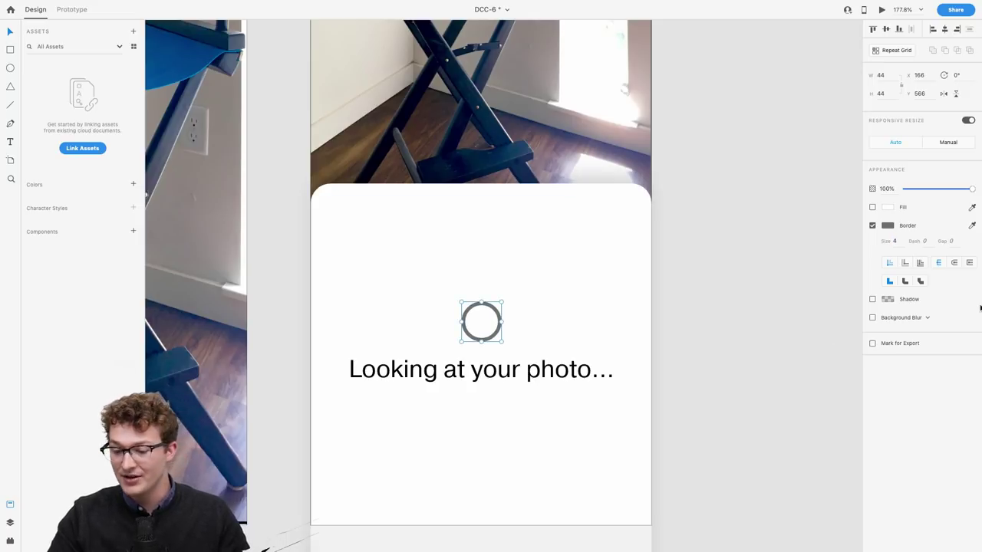
Turn the circle into an open loading arc with a border dash of 60 and round caps.
left_click(925, 241)
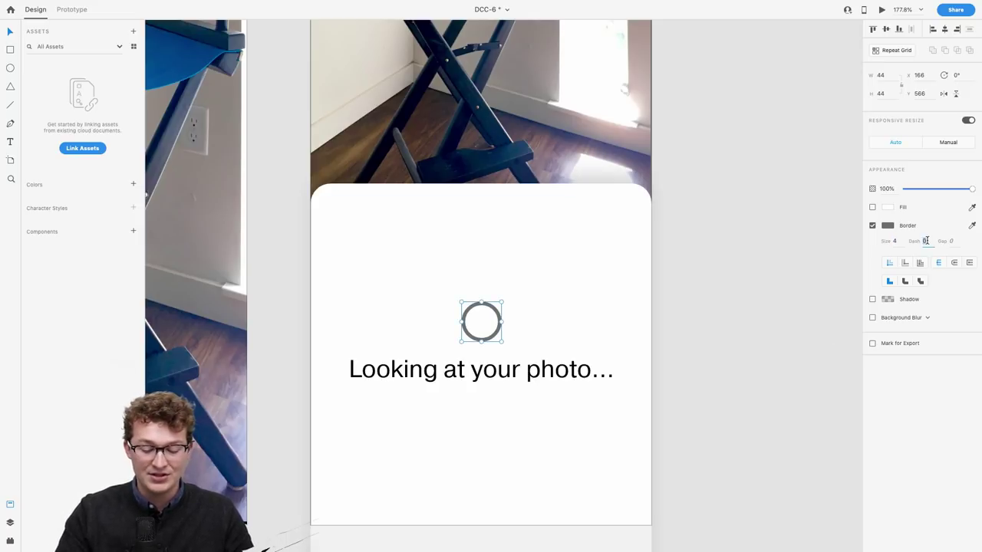
key("Return")
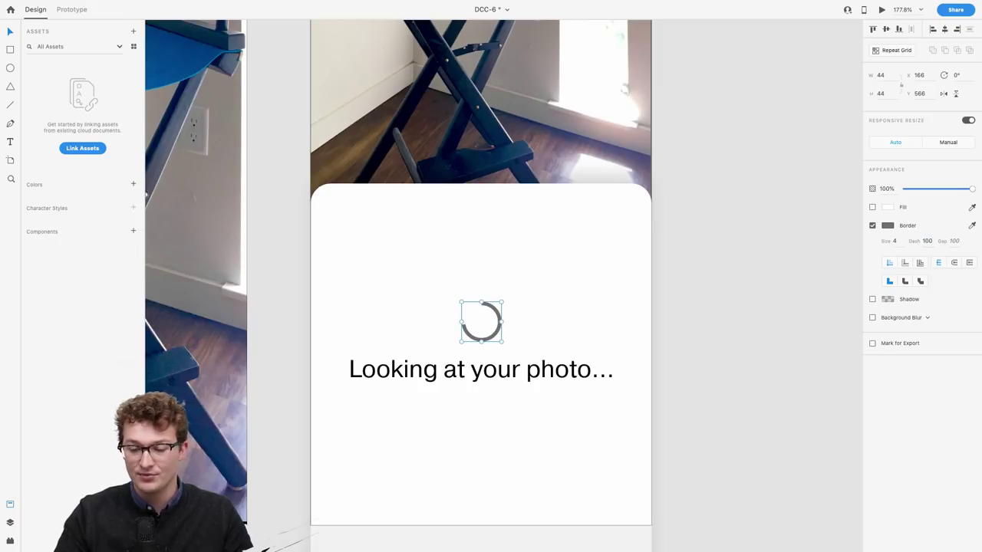
left_click(927, 241)
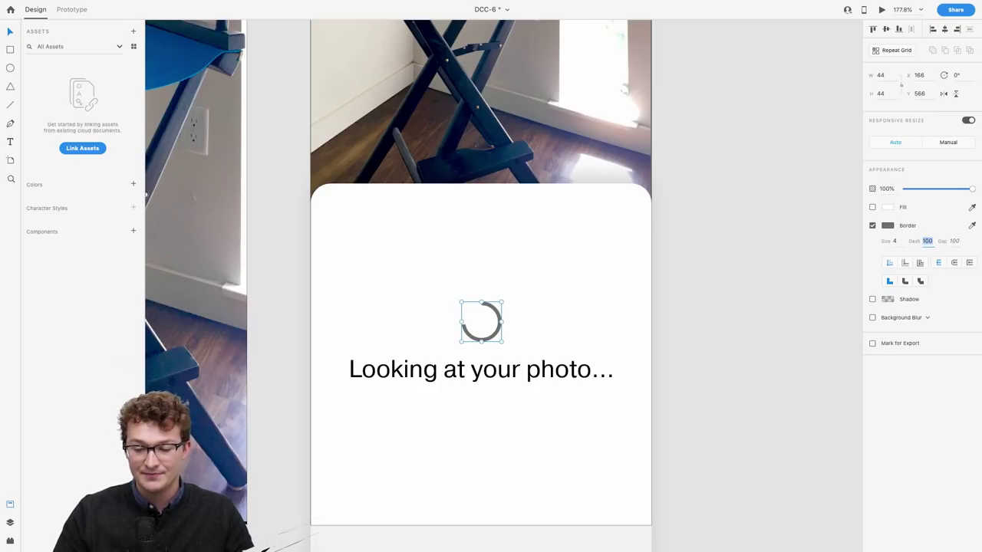
type("90")
key("Return")
left_click(926, 241)
type("40")
key("Return")
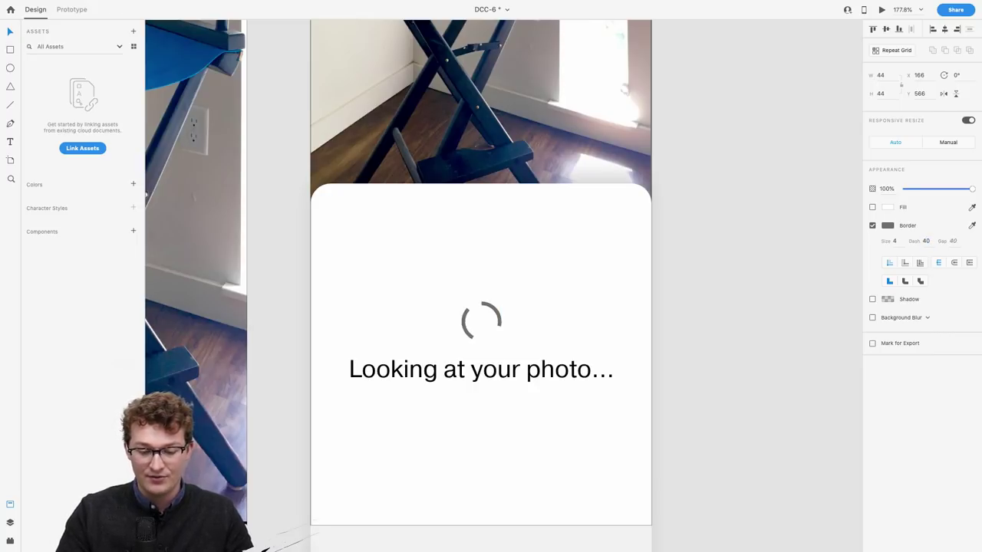
type("60")
key("Return")
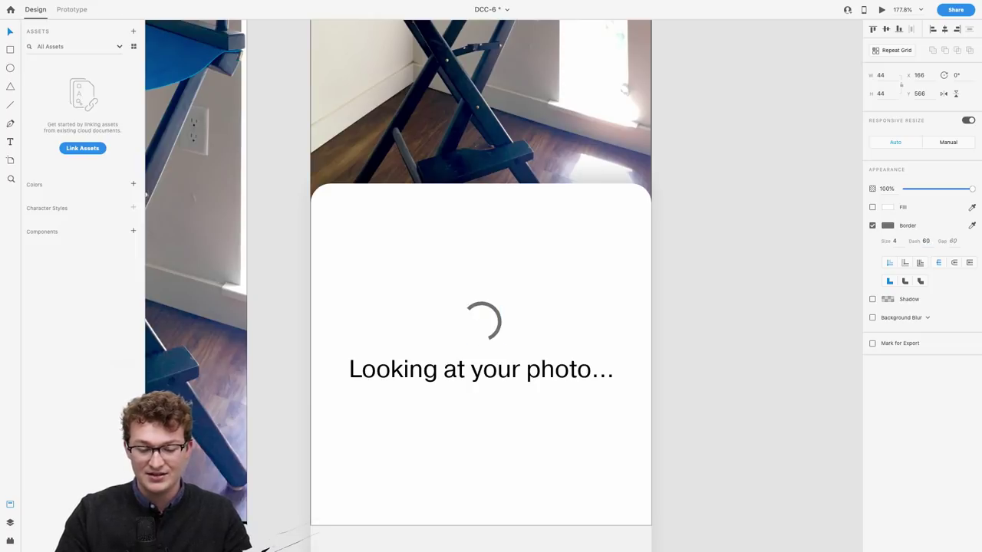
left_click(952, 265)
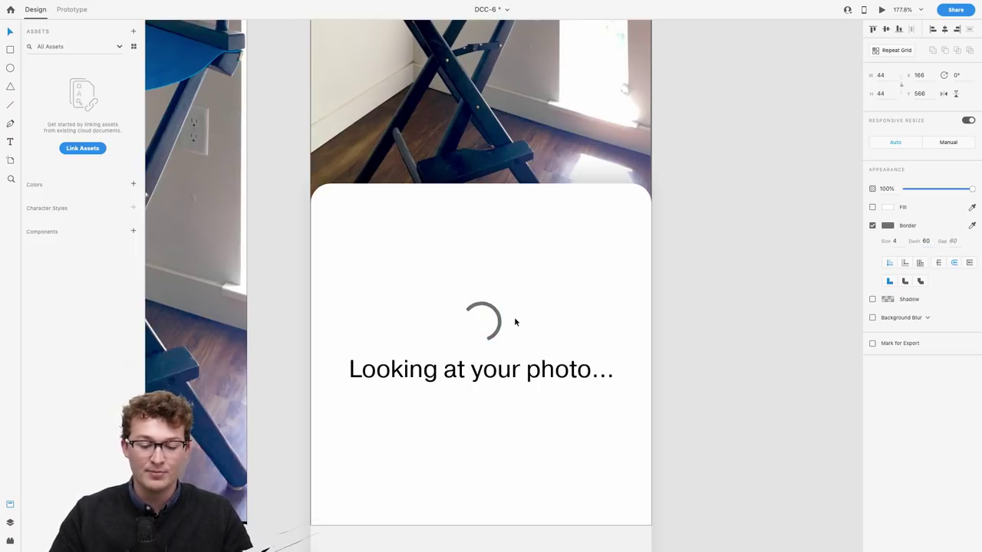
Change the loading arc's border colour from grey to a bright blue.
scroll(514, 319, "up", 4)
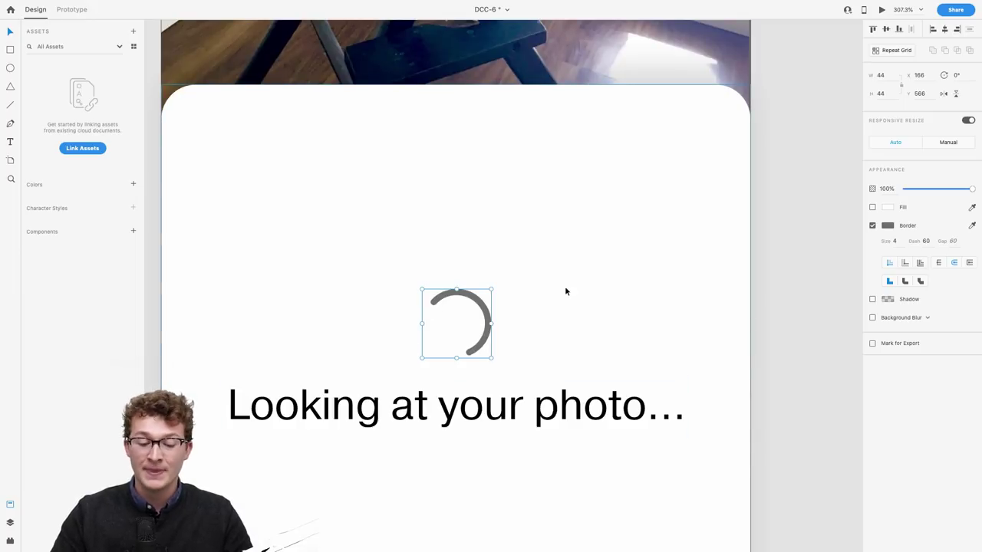
left_click(889, 229)
left_click_drag(855, 230, 830, 160)
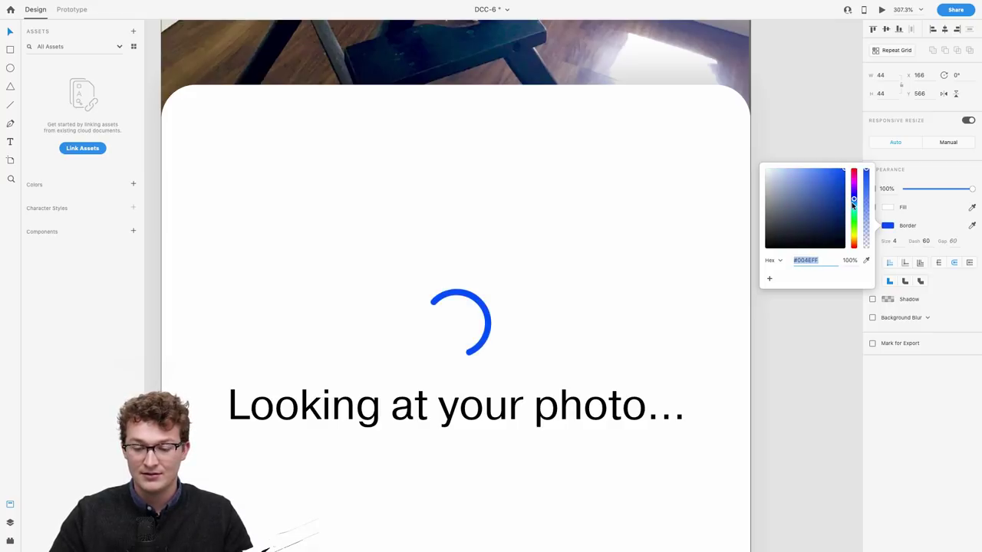
left_click_drag(851, 205, 852, 201)
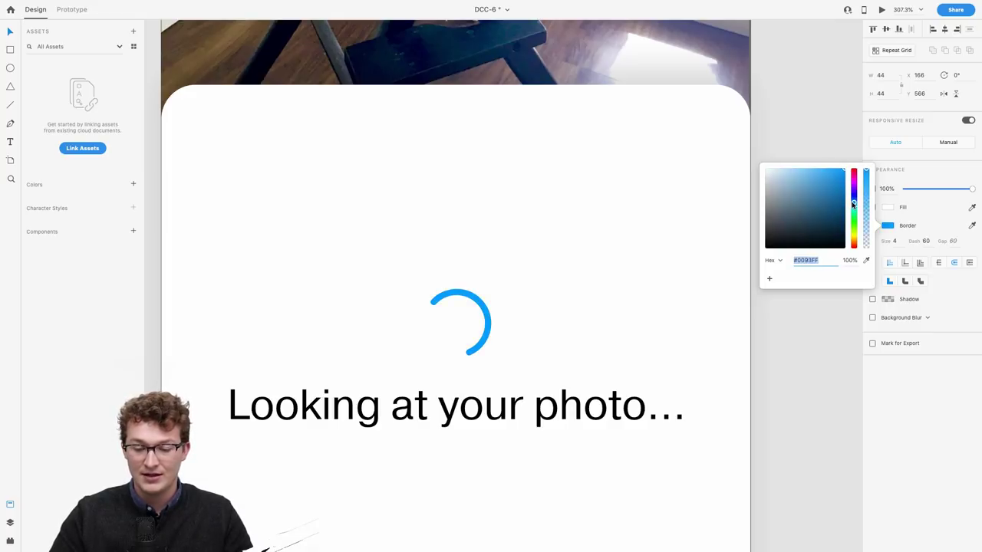
left_click(799, 348)
Duplicate the iPhone X/XS – 2 artboard to make a third artboard beside it.
scroll(452, 306, "down", 10)
scroll(463, 306, "down", 3)
left_click(391, 111)
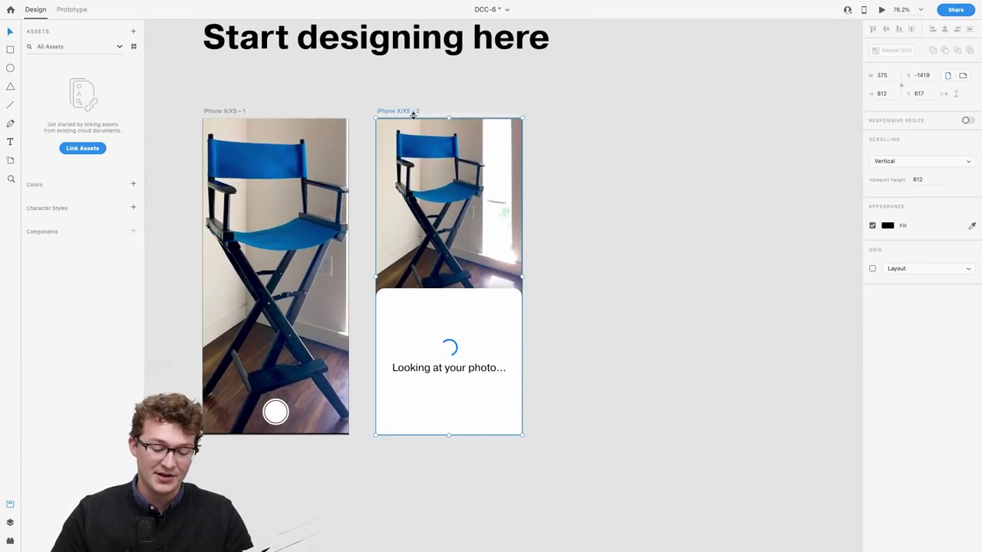
key("super+d")
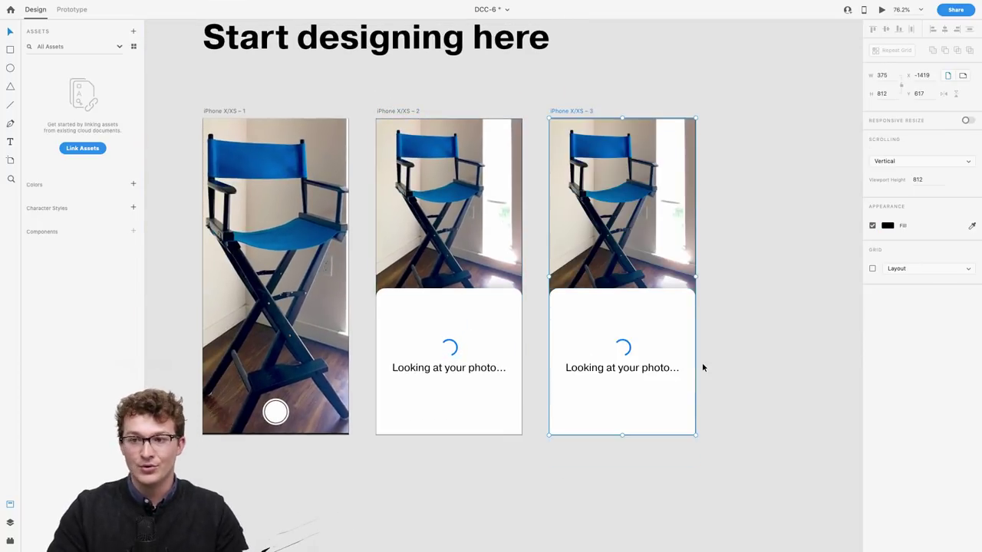
Rotate the loading arc on the third artboard to 240°.
scroll(701, 362, "up", 5)
left_click(564, 374)
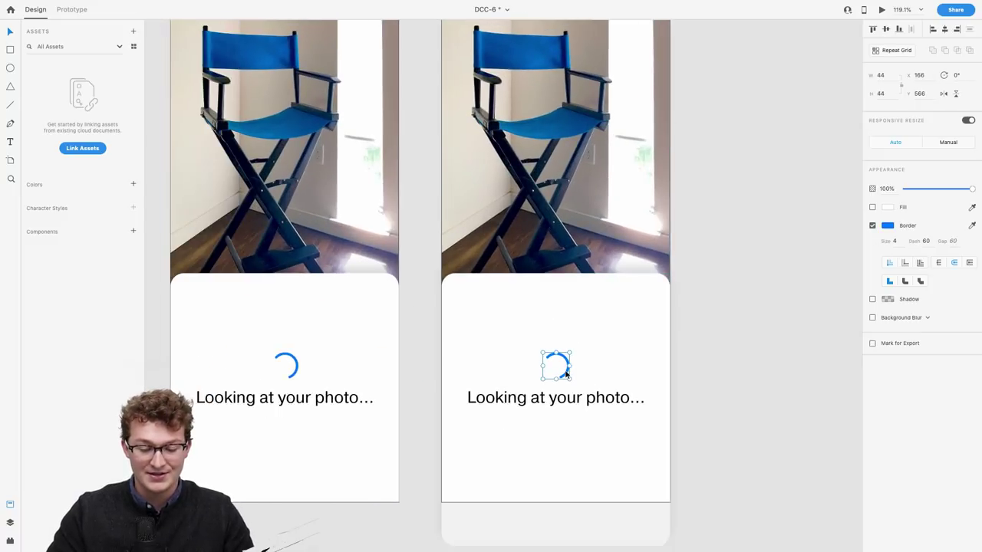
scroll(564, 372, "up", 5)
left_click_drag(529, 350, 426, 362)
scroll(425, 361, "down", 6)
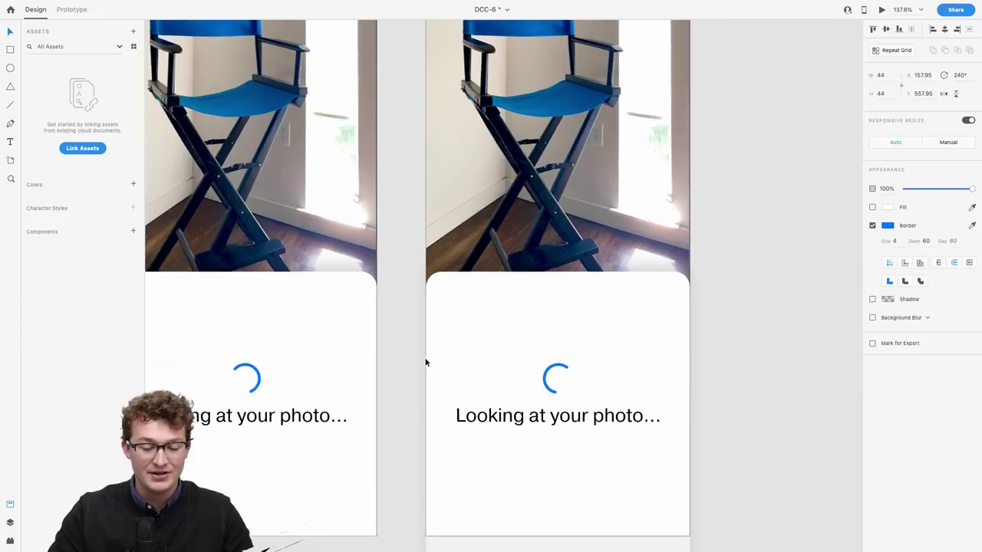
left_click(384, 355)
left_click(294, 116)
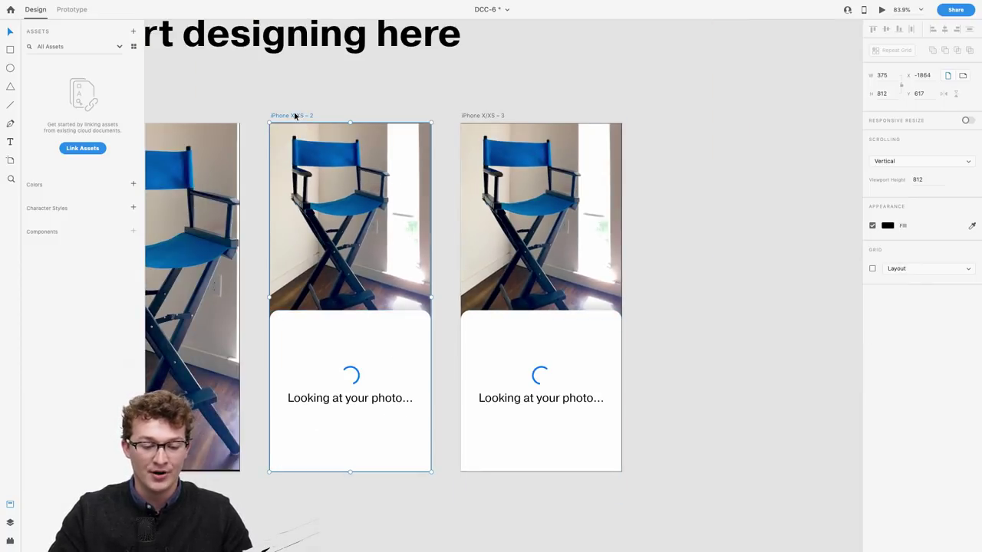
left_click(482, 116)
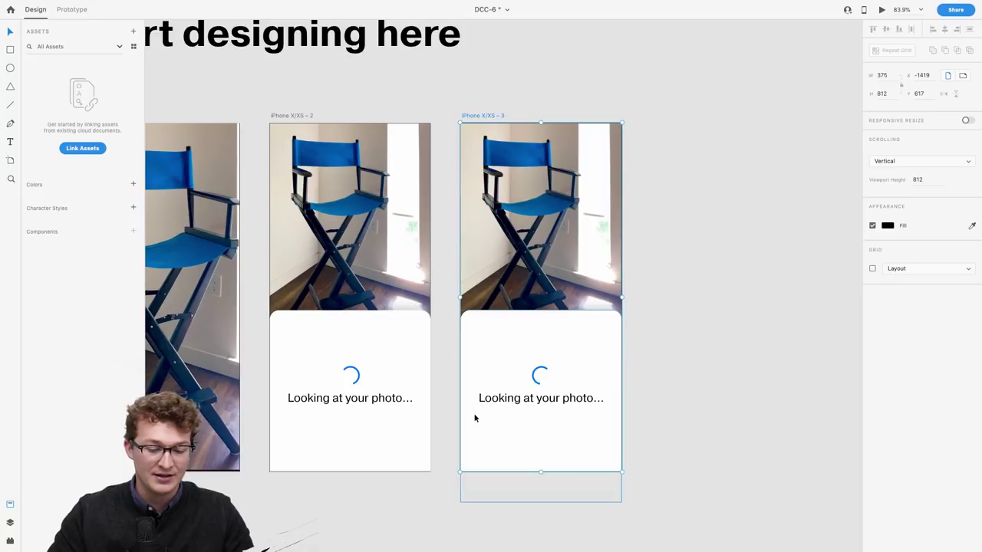
left_click(540, 373)
scroll(540, 372, "up", 5)
scroll(539, 367, "down", 6)
Switch to prototyping and link the iPhone X/XS – 2 artboard to iPhone X/XS – 3.
left_click(72, 10)
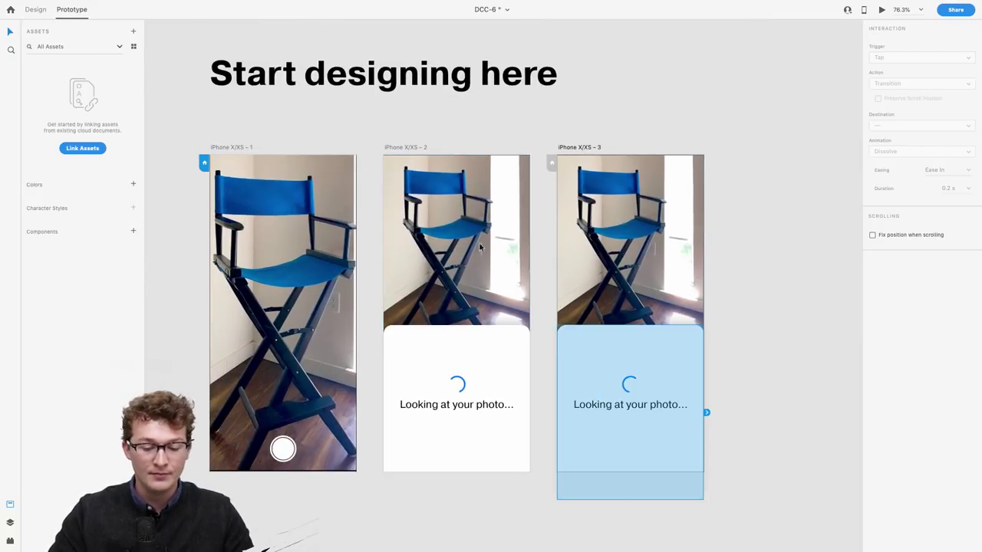
left_click(419, 173)
left_click_drag(533, 305, 641, 285)
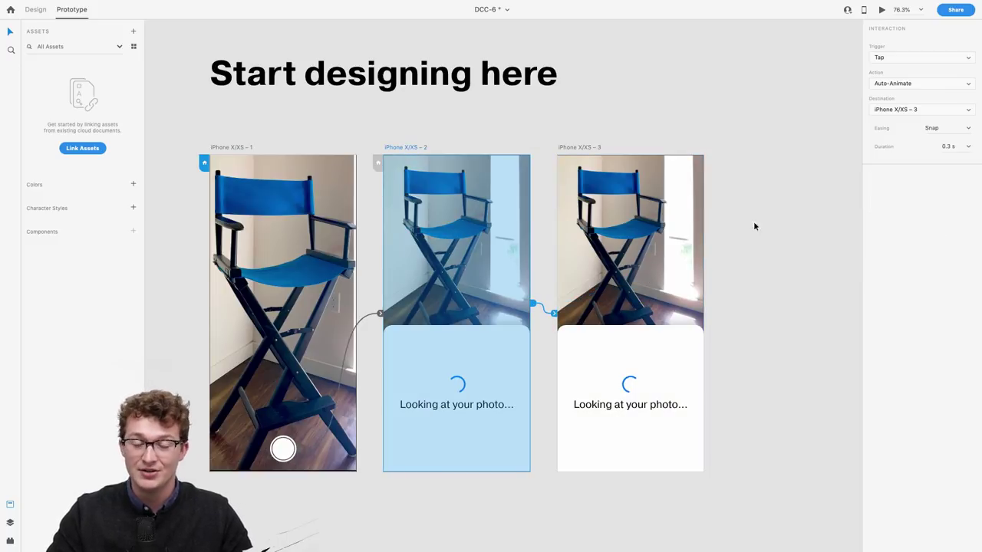
Set the trigger of the interaction between the second and third artboards to Time.
left_click(908, 62)
left_click(903, 55)
left_click(892, 85)
left_click(892, 83)
left_click(887, 61)
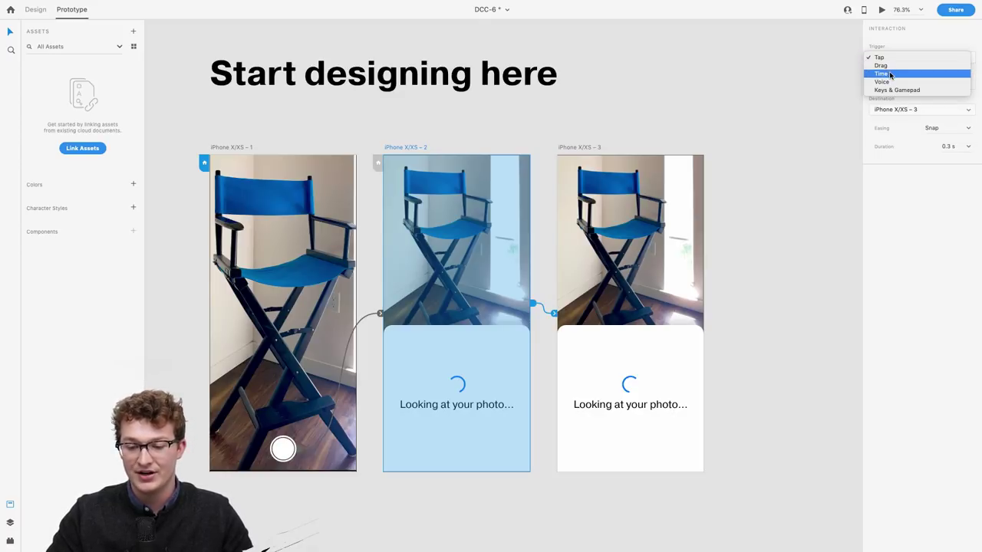
left_click(882, 74)
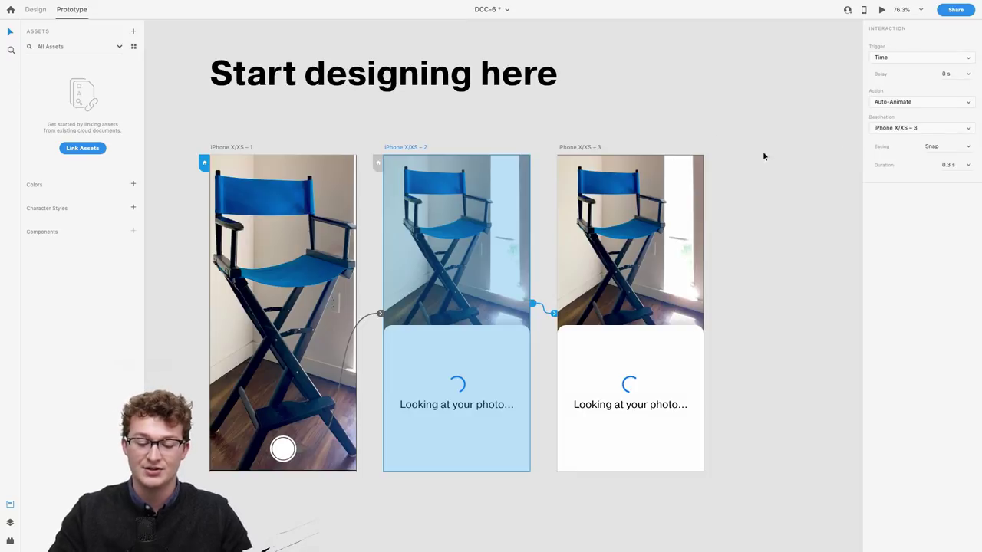
Set the easing of the timed interaction to None and its duration to 0.7 s.
left_click(970, 145)
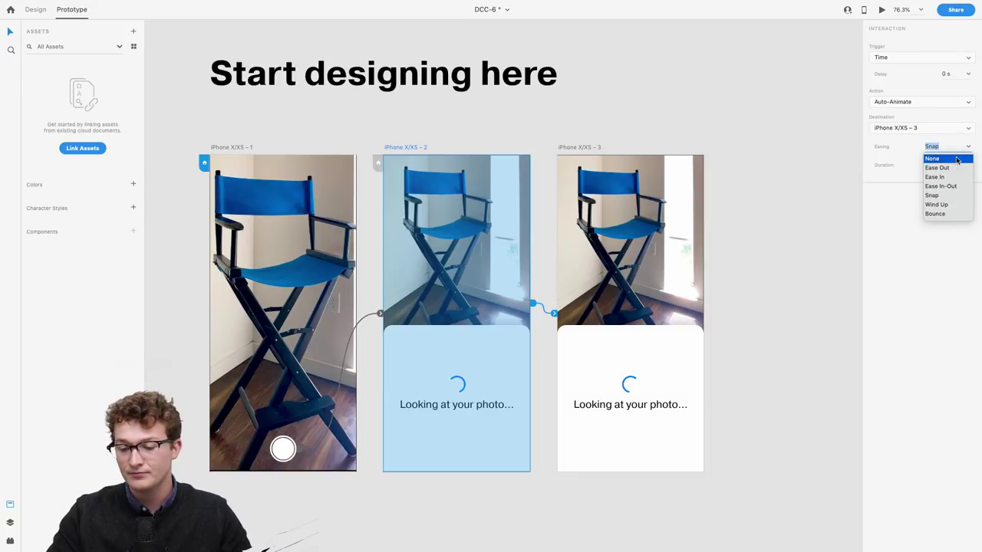
left_click(956, 160)
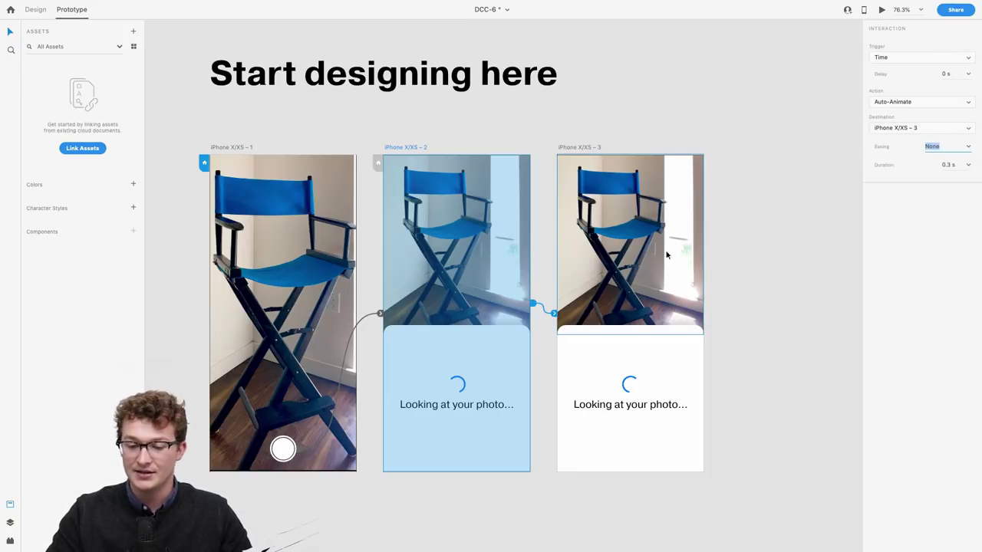
scroll(655, 259, "right", 3)
left_click(947, 165)
type("0.3")
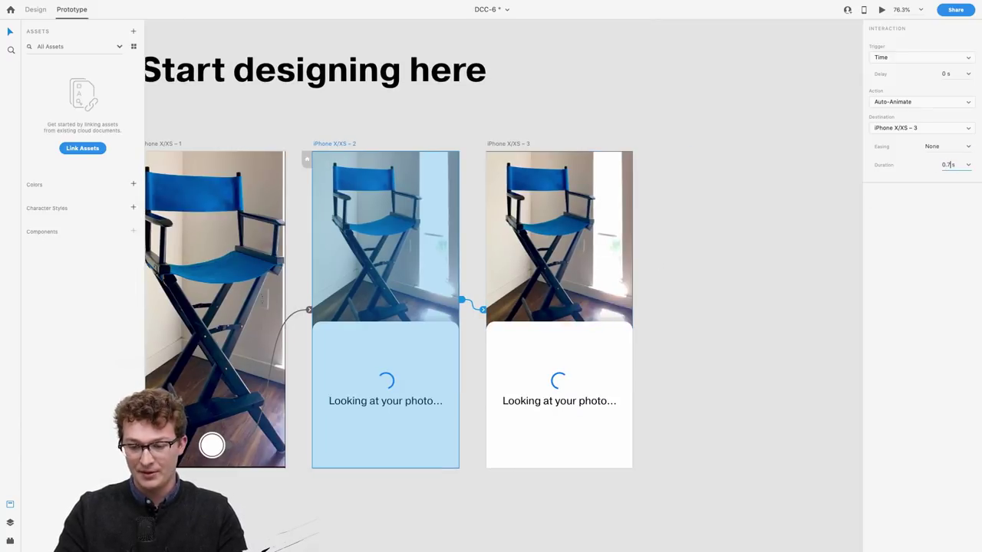
left_click(744, 330)
Preview the prototype from the first artboard, activate its shutter button to check the arc's rotation, and close the preview.
scroll(322, 295, "left", 3)
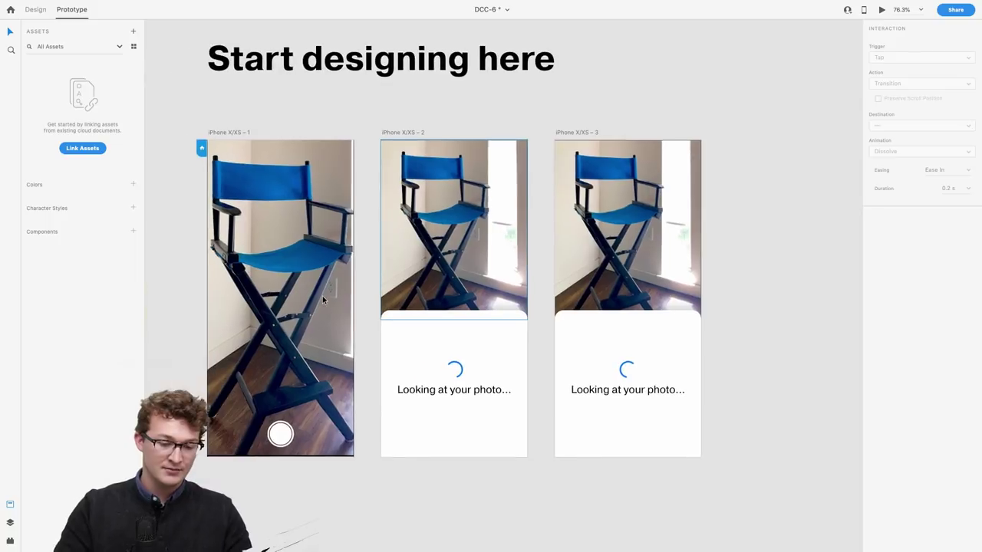
left_click(322, 295)
left_click(882, 10)
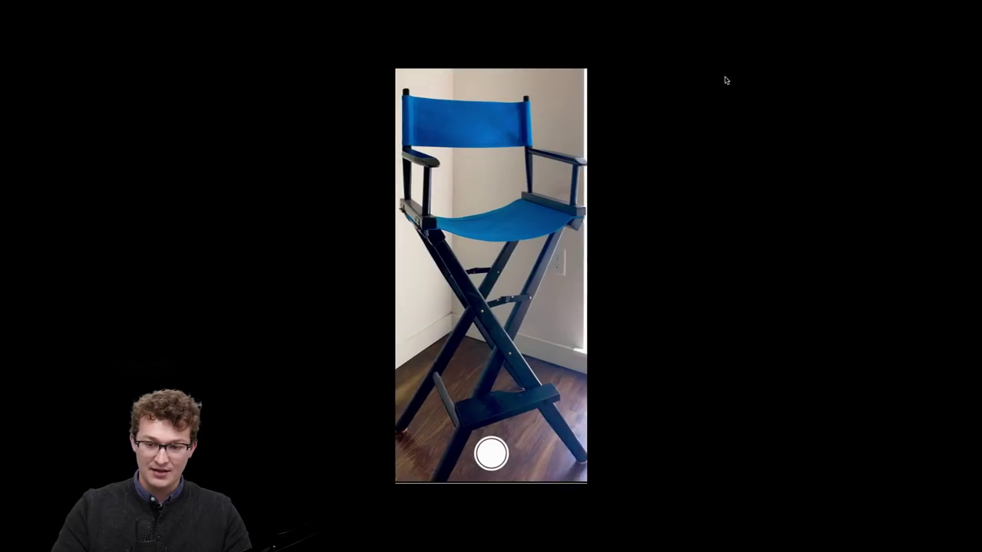
left_click(482, 455)
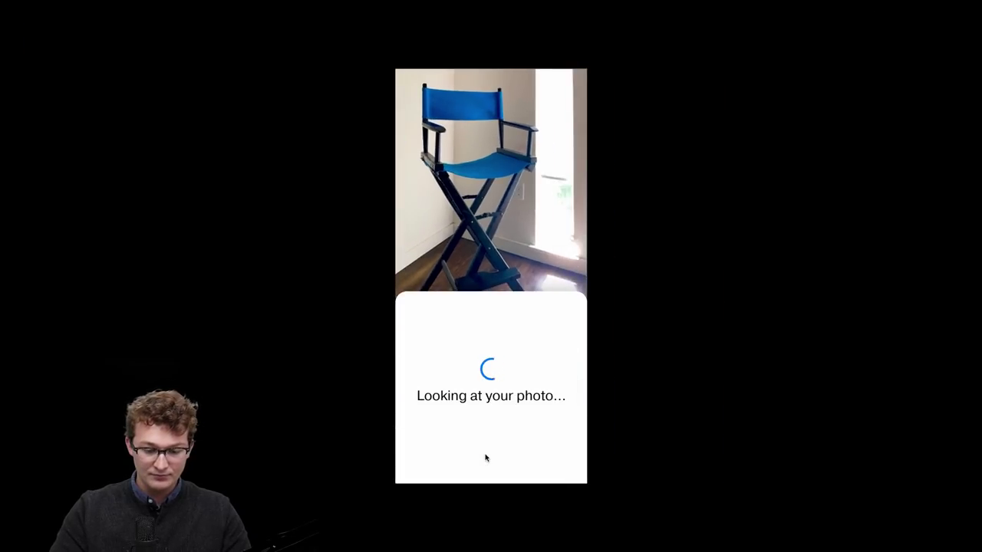
key("Escape")
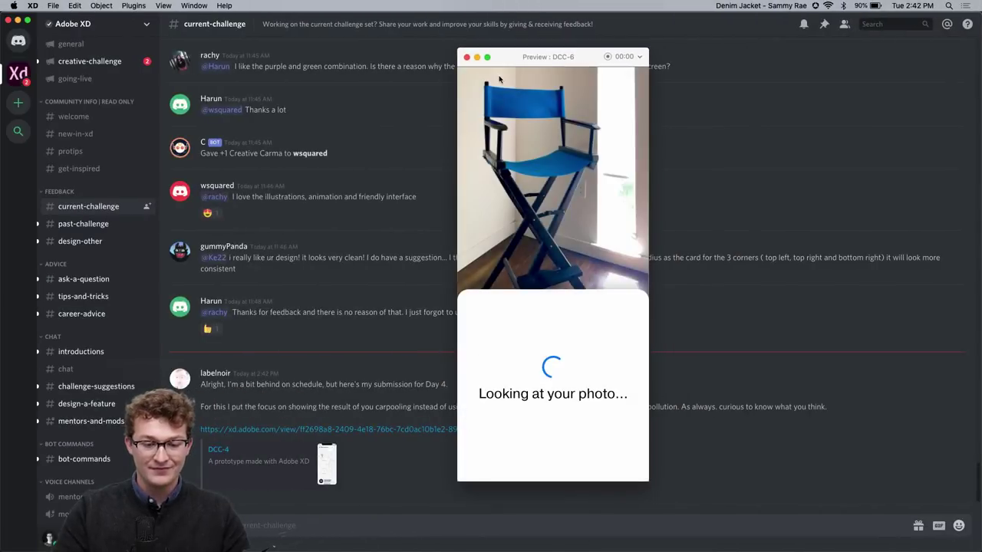
key("ctrl+Up")
left_click(491, 34)
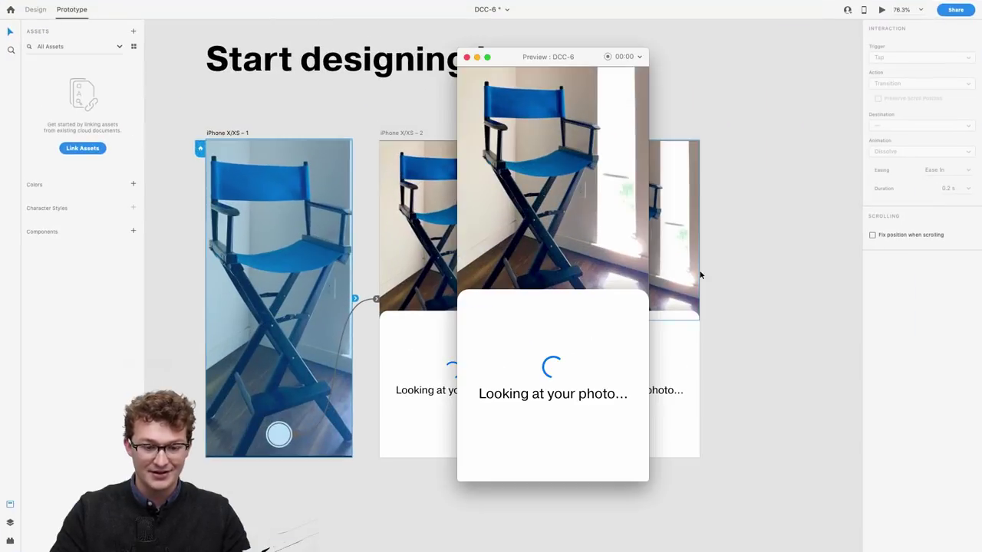
left_click(466, 57)
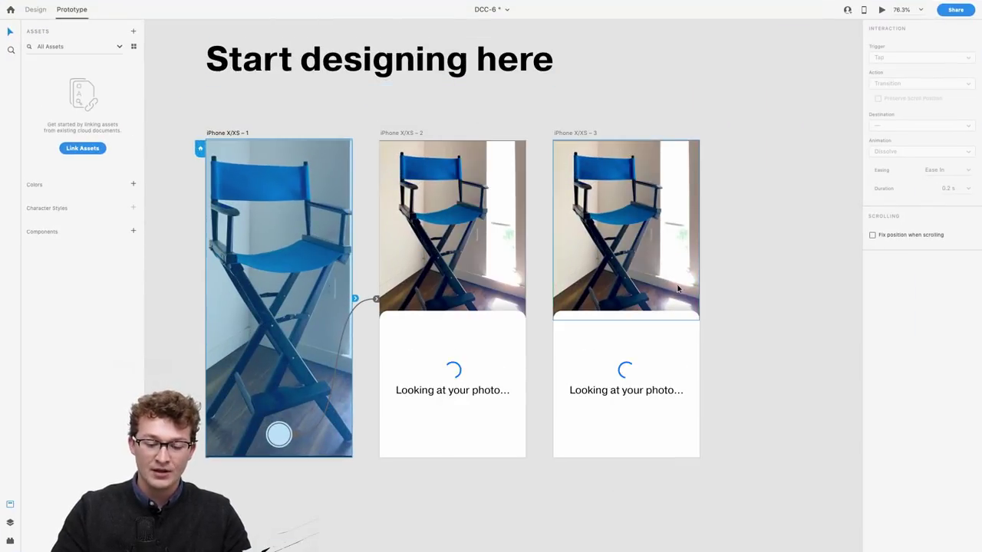
Duplicate the iPhone X/XS – 3 artboard to make a fourth artboard beside it.
scroll(414, 176, "right", 5)
left_click_drag(392, 127, 570, 125)
scroll(633, 291, "up", 5)
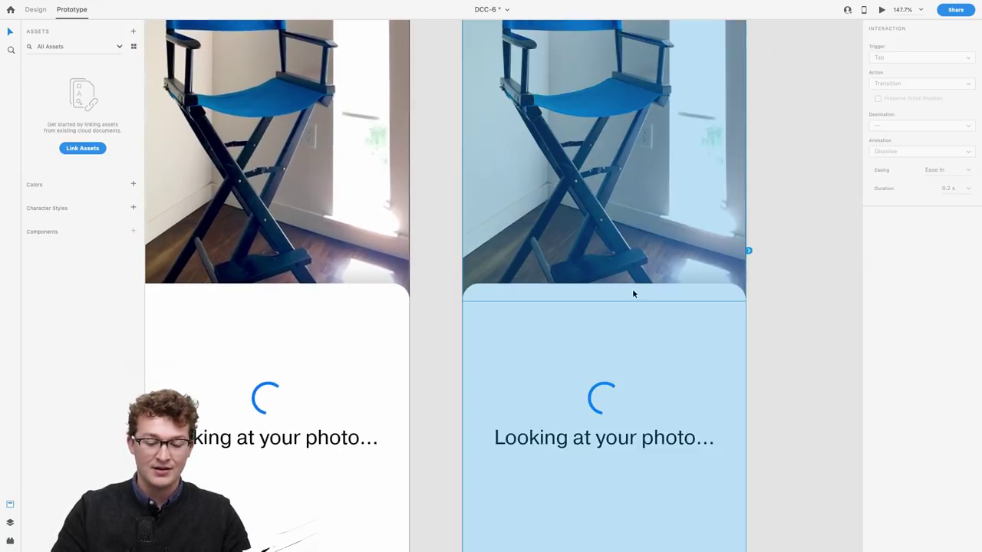
Return to design mode and rotate the loading arc on the fourth artboard to 51°.
left_click(595, 380)
left_click(36, 9)
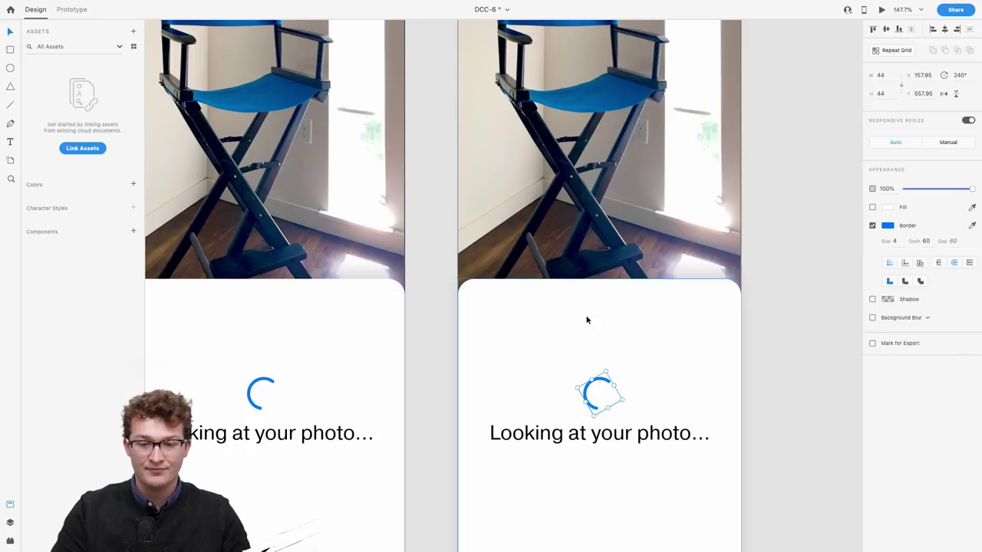
left_click_drag(621, 401, 538, 394)
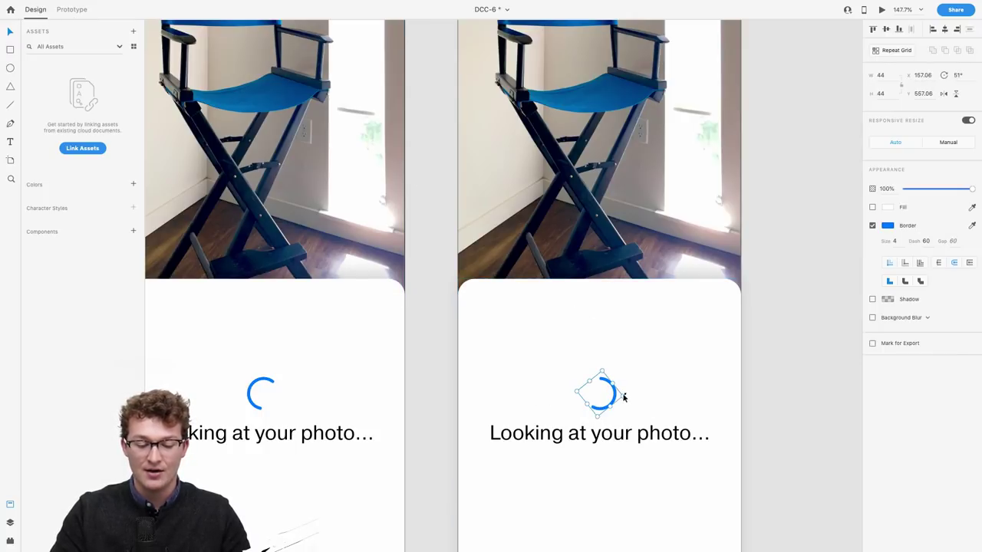
scroll(429, 250, "down", 5)
Link the iPhone X/XS – 3 artboard to iPhone X/XS – 4 with a Time trigger and Auto-Animate, no easing and 0.7 s duration.
left_click(71, 10)
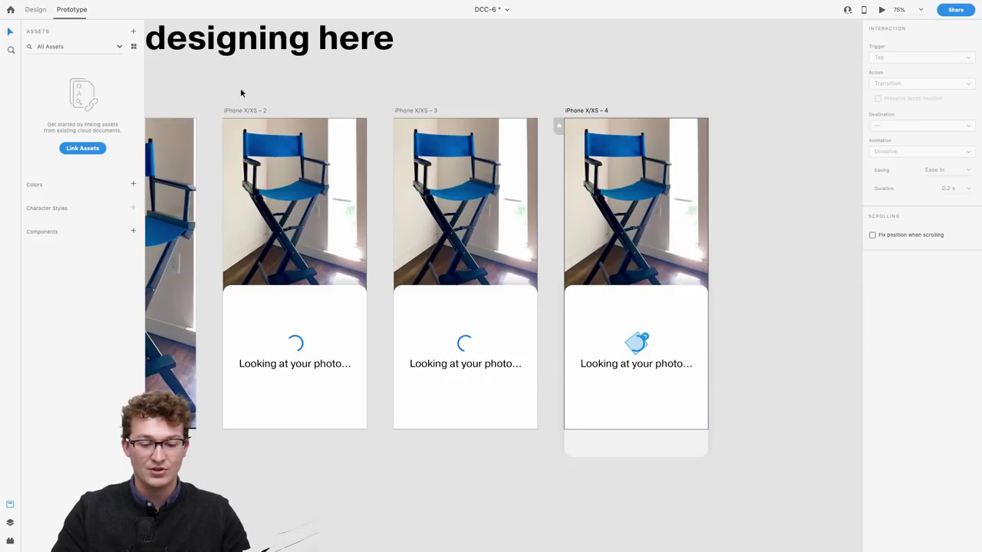
left_click(436, 113)
left_click_drag(539, 264, 585, 266)
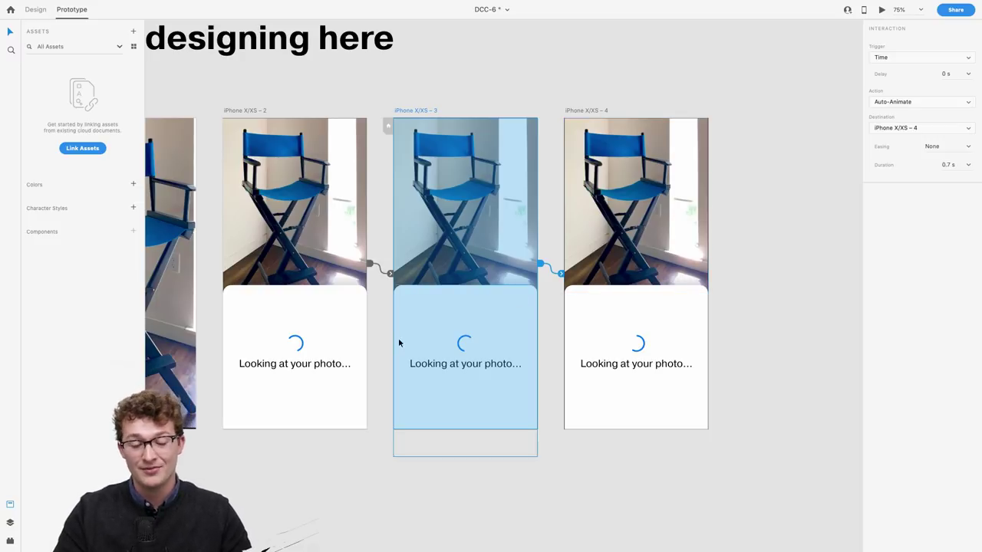
left_click(755, 309)
Review the sequence of four artboards and the tips in the challenge brief above them.
scroll(533, 330, "up", 2)
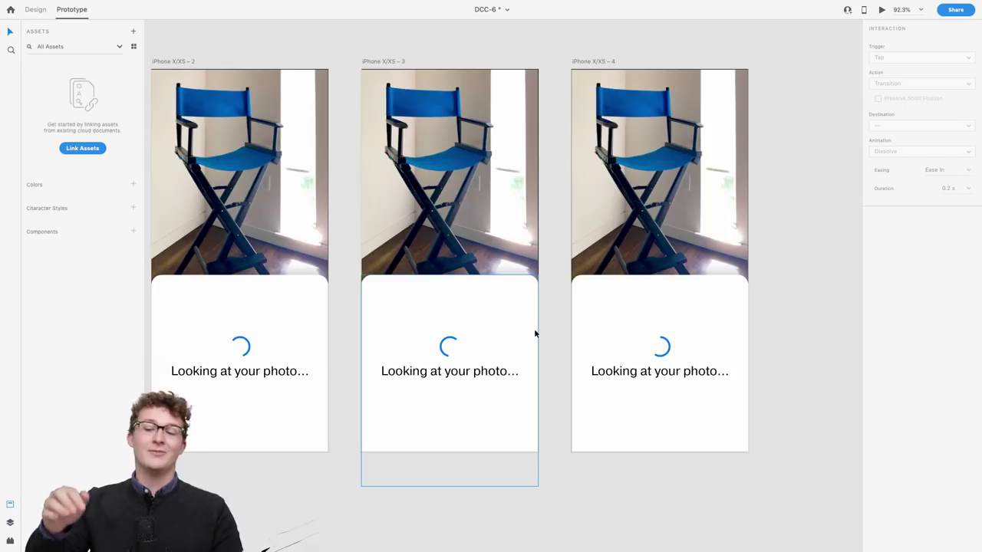
scroll(533, 328, "down", 3)
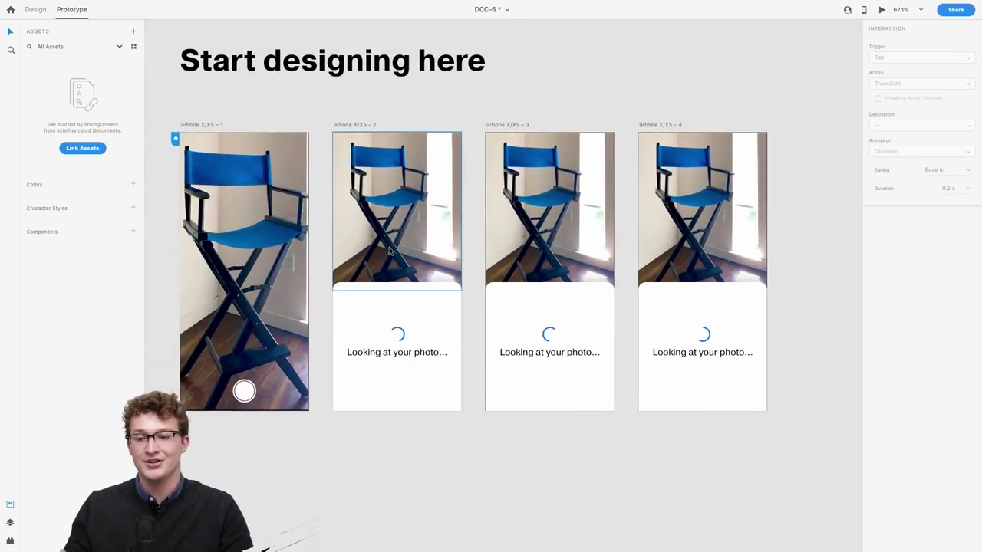
left_click(443, 201)
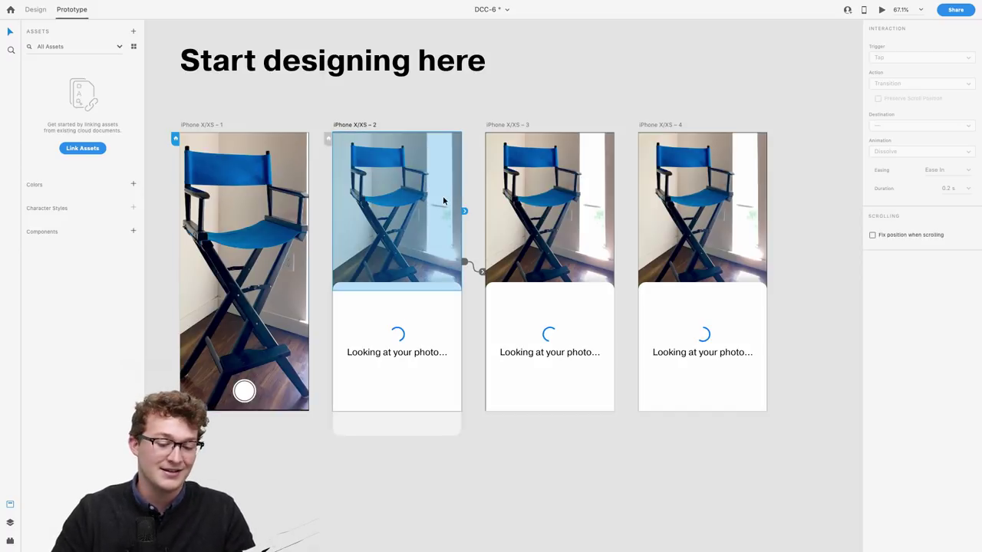
left_click(215, 202)
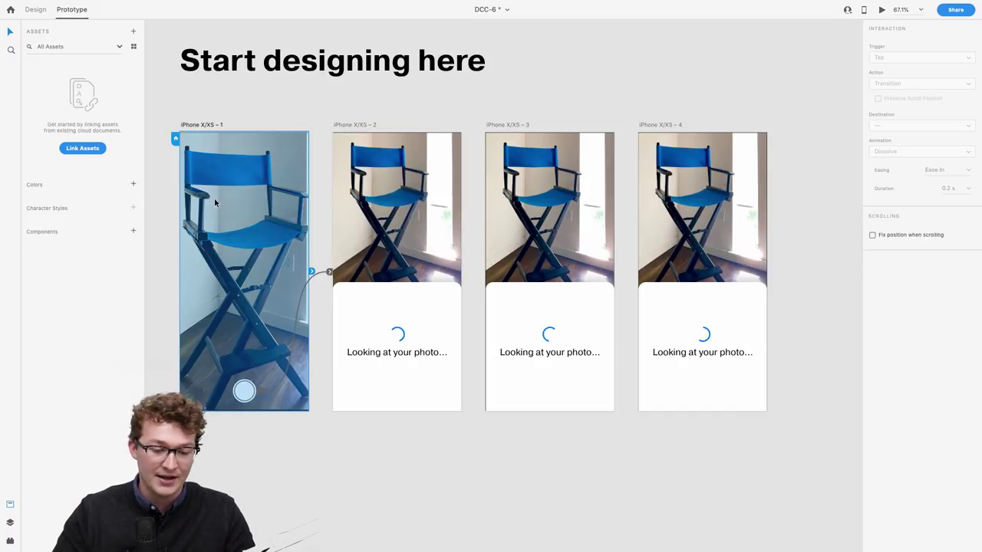
scroll(583, 220, "up", 10)
scroll(583, 220, "right", 5)
scroll(583, 220, "up", 2)
scroll(661, 319, "down", 10)
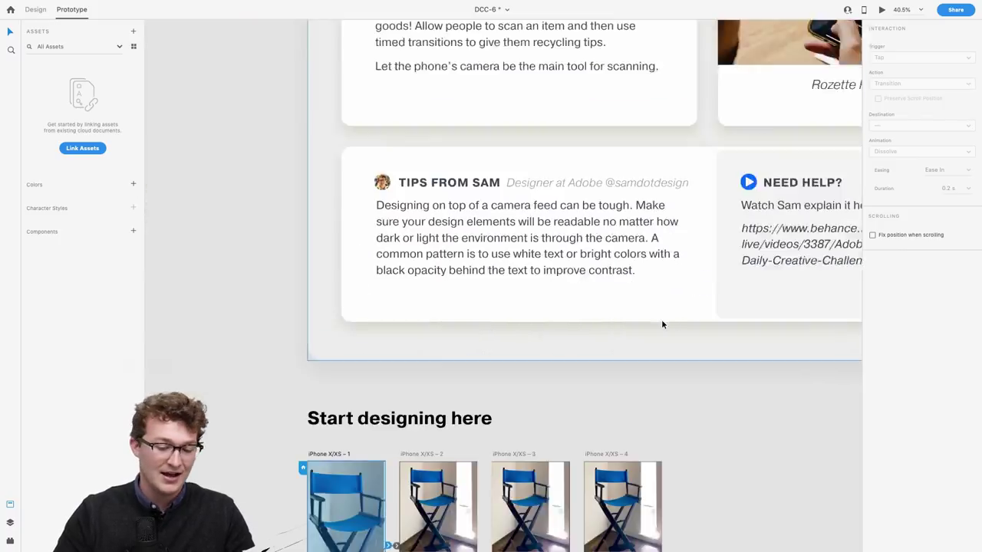
scroll(661, 319, "up", 4)
scroll(460, 215, "right", 2)
scroll(460, 214, "down", 1)
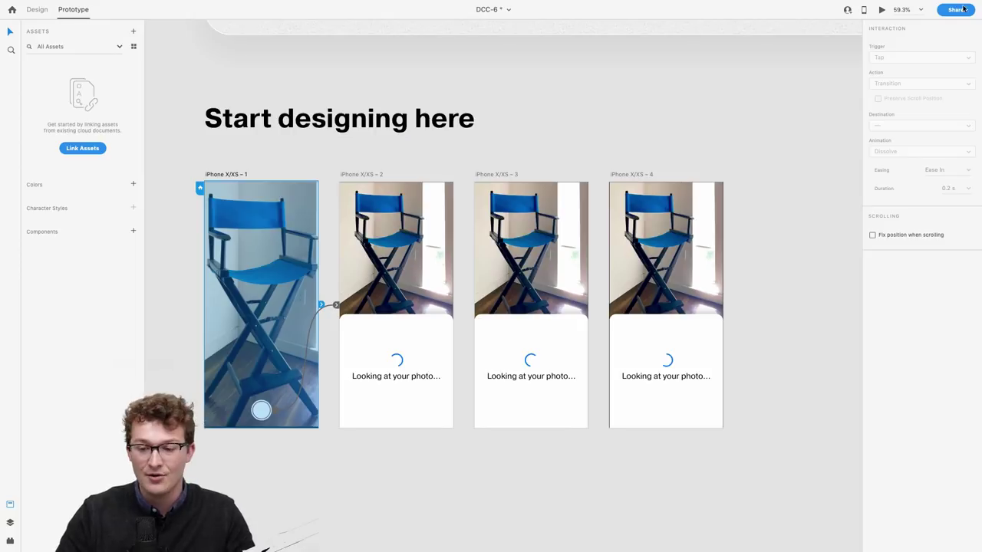
Preview the extended loading sequence by starting from the camera screen and activating its shutter button.
left_click(881, 21)
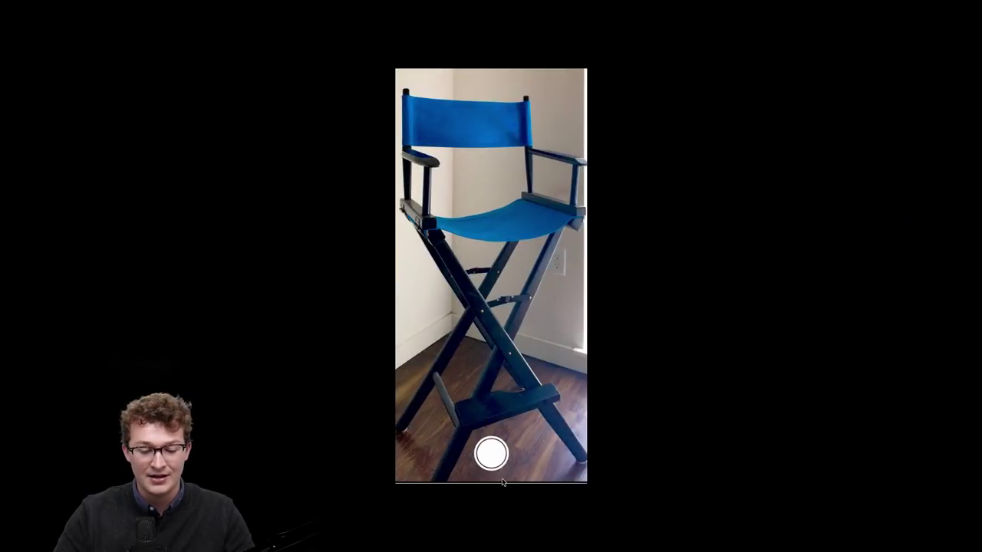
left_click(493, 448)
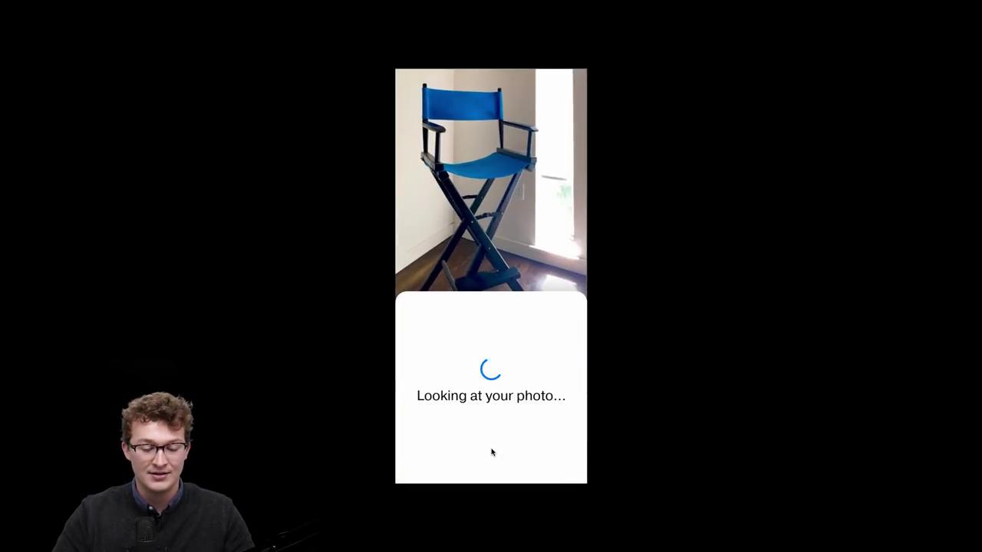
Close the preview and duplicate the iPhone X/XS – 4 artboard to create a fifth one beside it.
key("Escape")
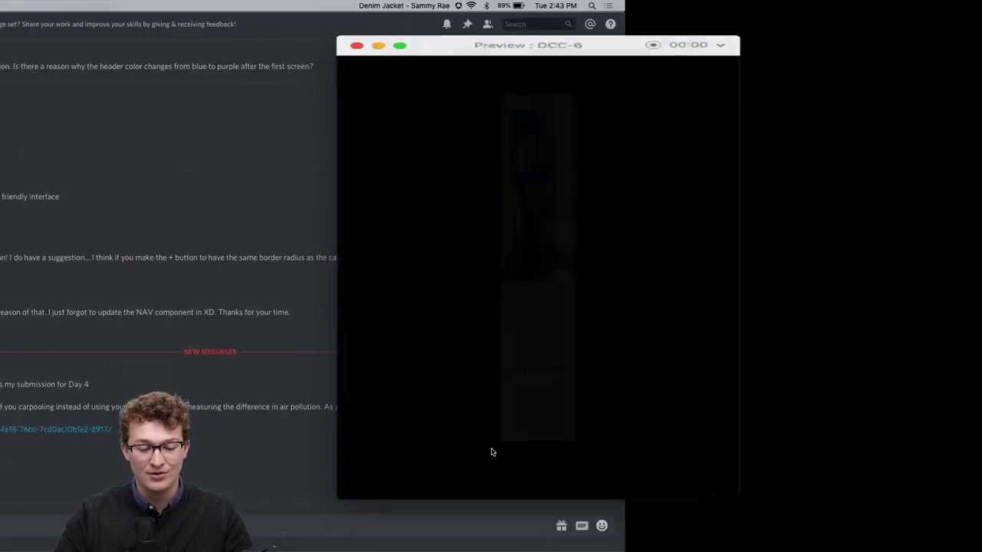
left_click(467, 58)
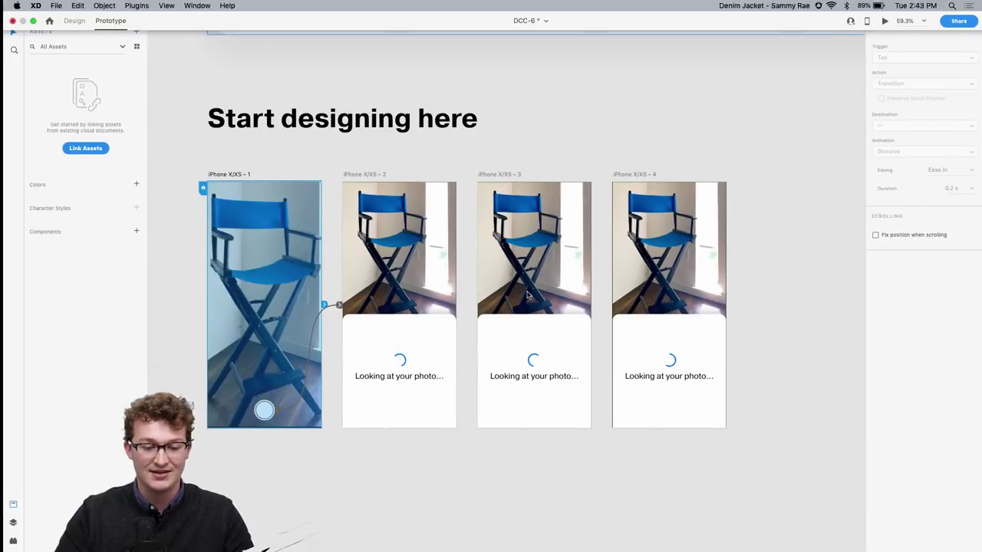
left_click(759, 343)
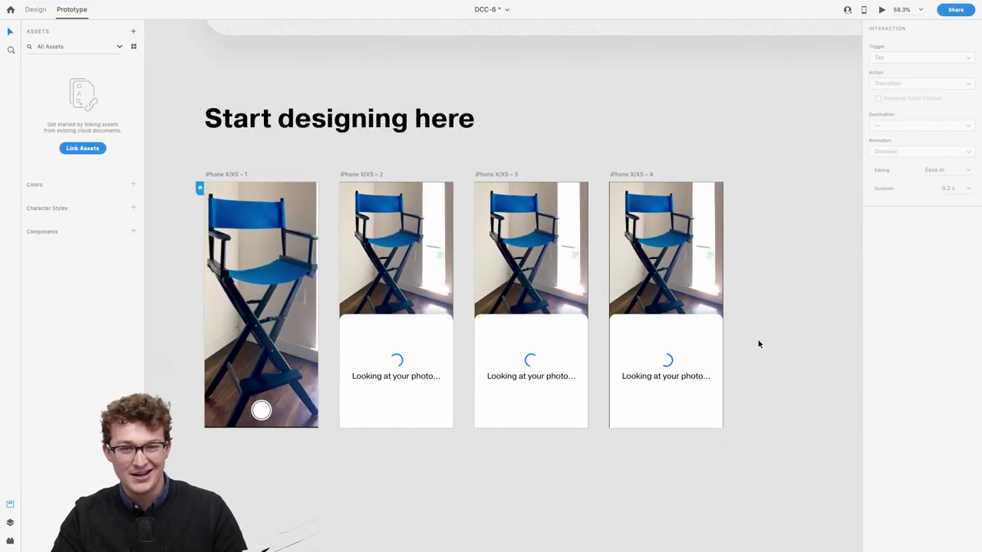
scroll(763, 322, "right", 4)
left_click(502, 190)
key("super+d")
scroll(704, 345, "up", 5)
scroll(704, 348, "right", 3)
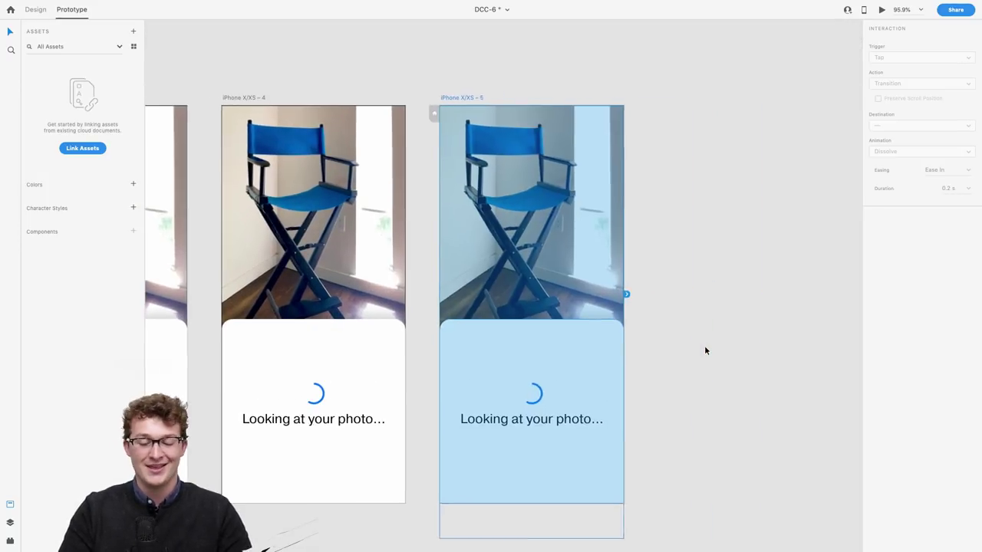
scroll(705, 349, "right", 2)
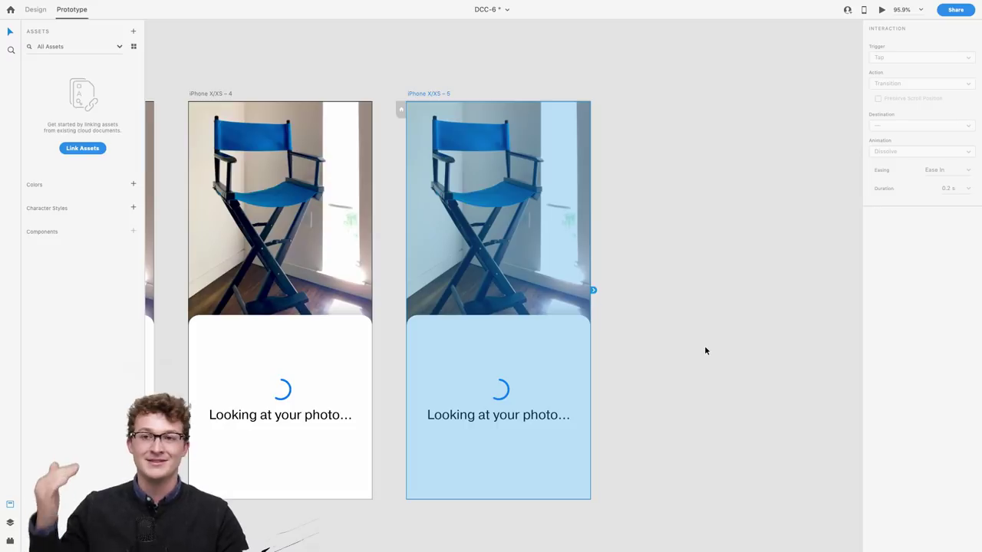
Move the loading arc and the "Looking at your photo..." text together up toward the top of the fifth artboard's white card.
left_click(533, 421)
left_click(500, 389, "shift")
left_click_drag(499, 389, 503, 355)
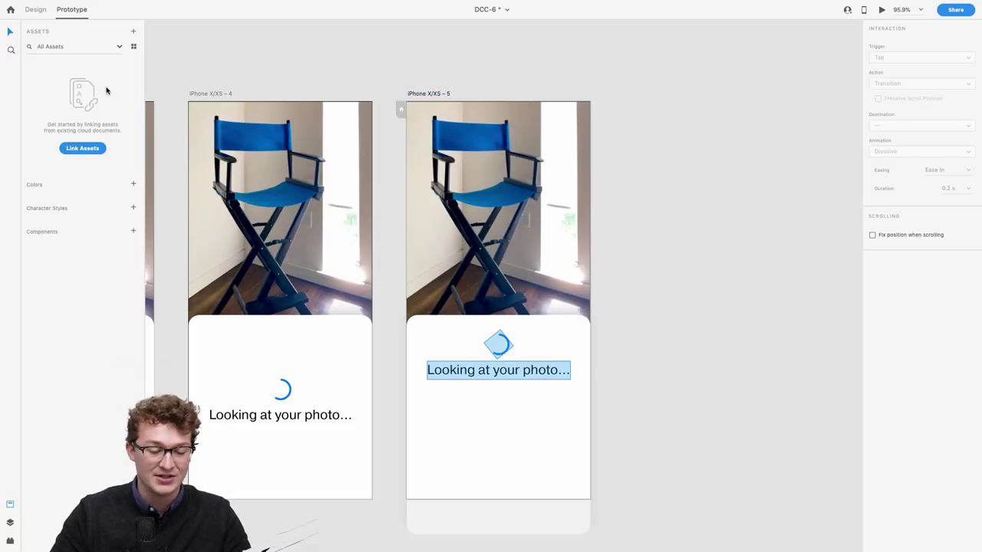
Return to design mode and set the opacity of the fifth artboard's loading arc and text to 0%.
left_click(35, 9)
scroll(545, 417, "down", 5)
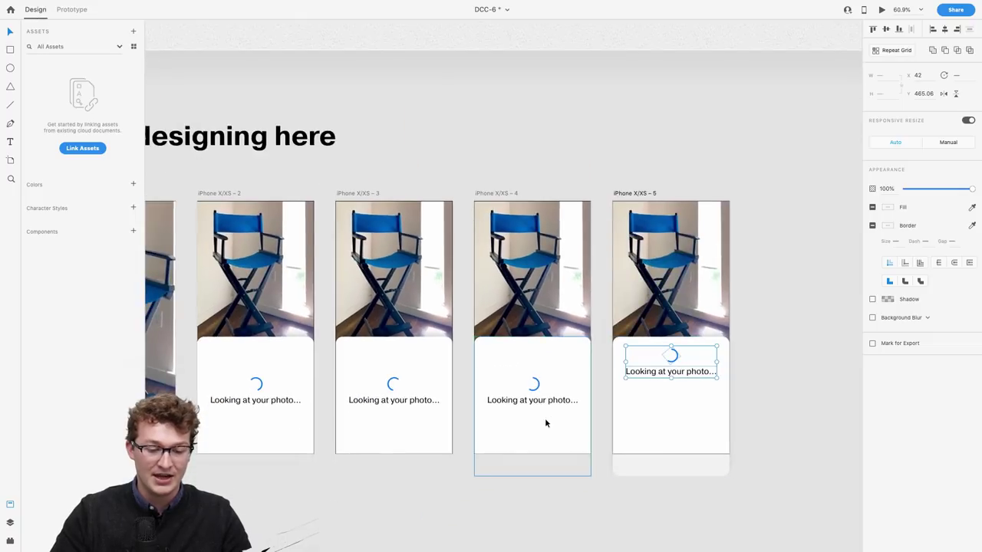
scroll(679, 383, "up", 5)
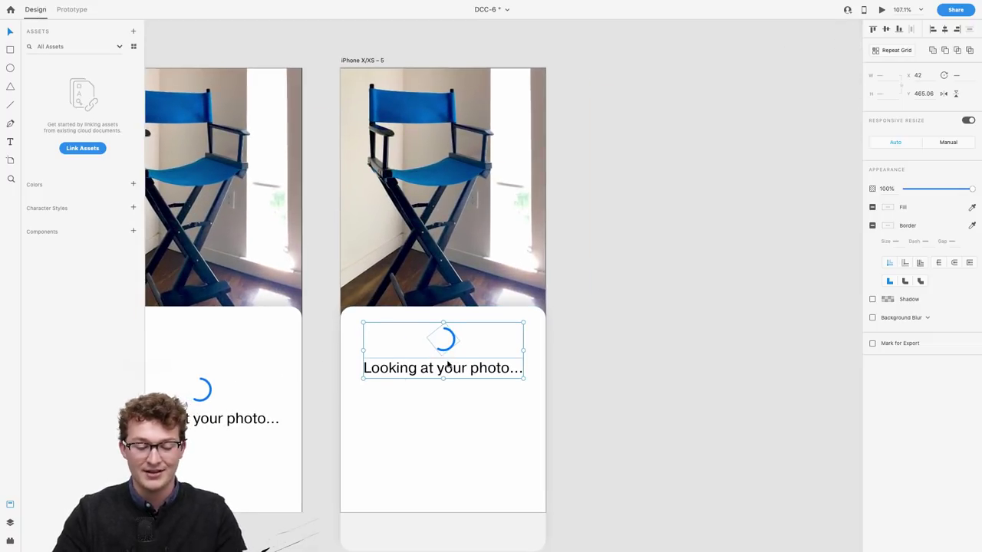
left_click_drag(936, 194, 717, 194)
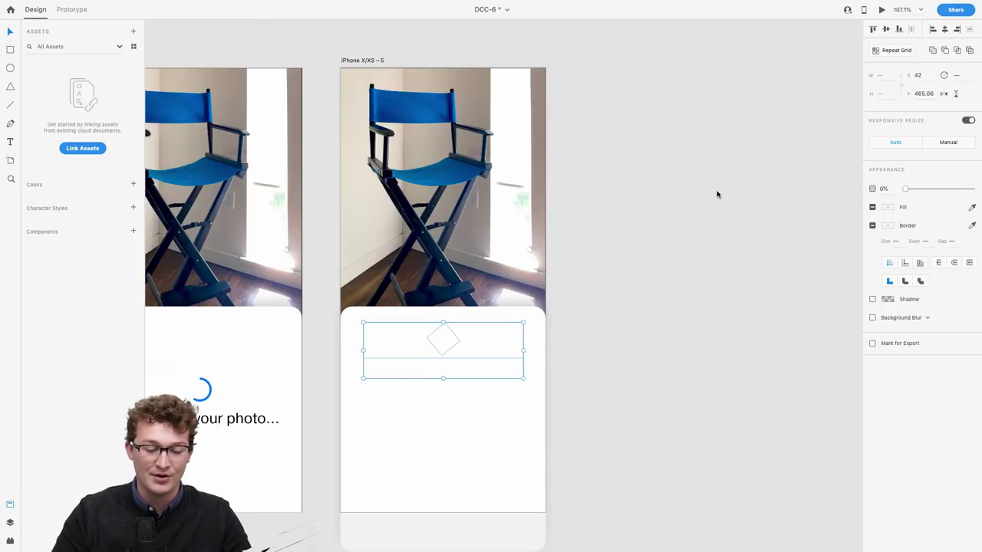
left_click(694, 258)
scroll(519, 361, "down", 5)
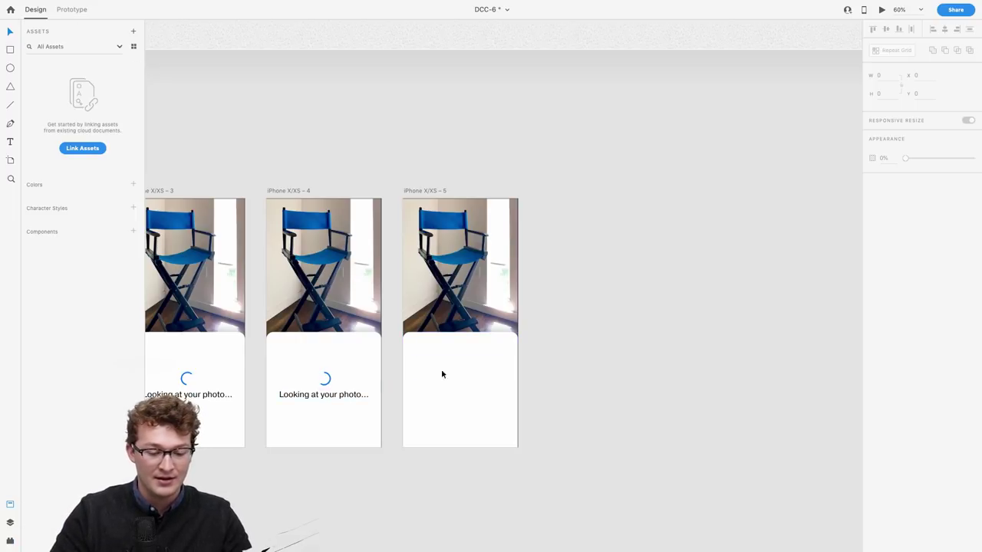
Rotate the transparent loading arc on the fifth artboard to 151°.
left_click(462, 353)
scroll(464, 354, "up", 5)
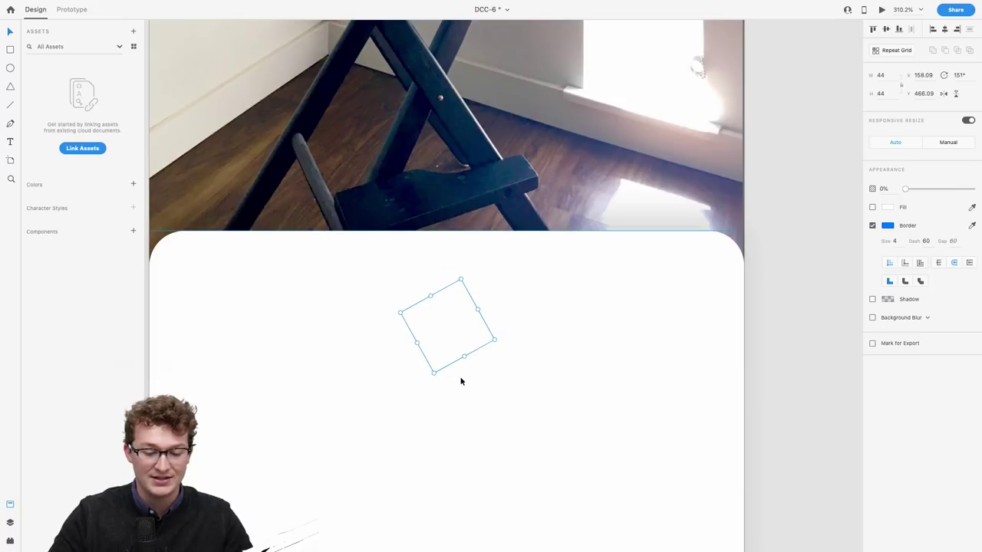
scroll(440, 312, "down", 6)
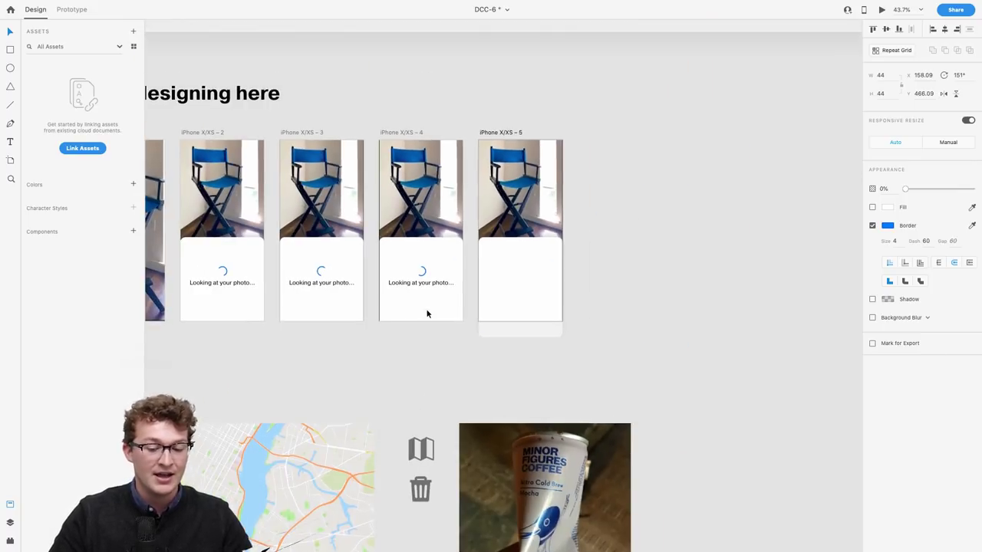
left_click(374, 373)
Copy the "Looking at your photo..." text from the fourth artboard and paste it onto iPhone X/XS – 5.
scroll(429, 322, "up", 2)
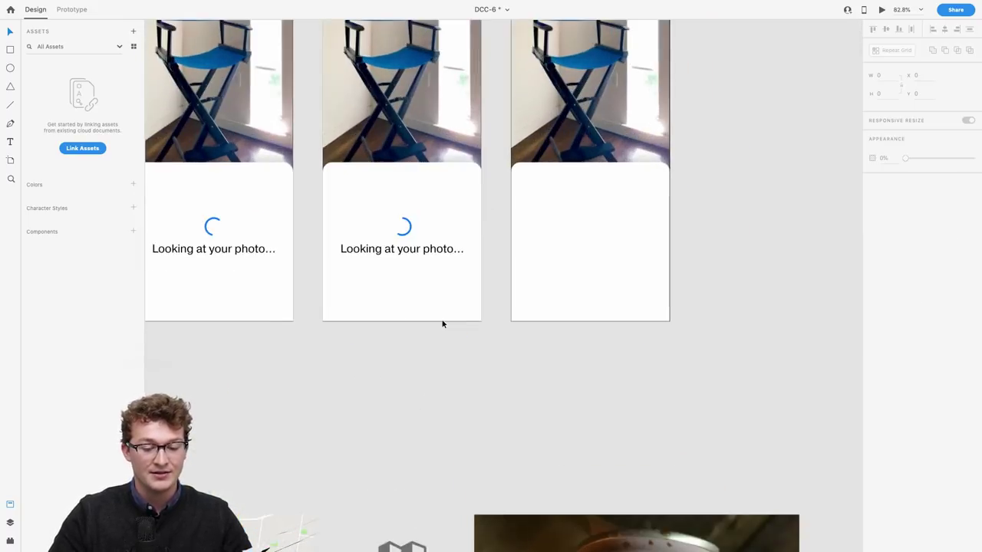
left_click(349, 339)
key("ctrl+c")
left_click(569, 361)
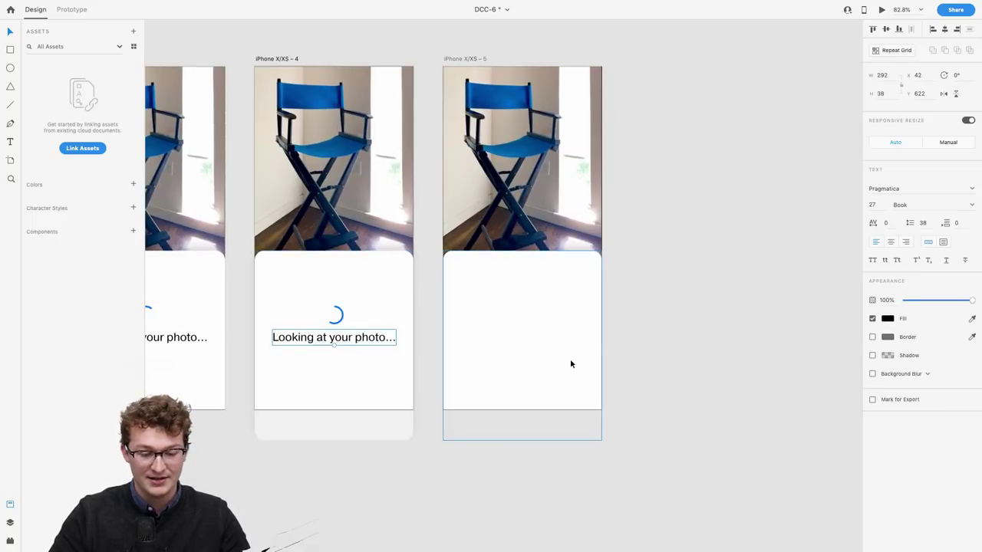
key("ctrl+v")
Replace the pasted text with "Looks like you have some furniture you need to get rid of.".
scroll(570, 361, "up", 2)
double_click(526, 339)
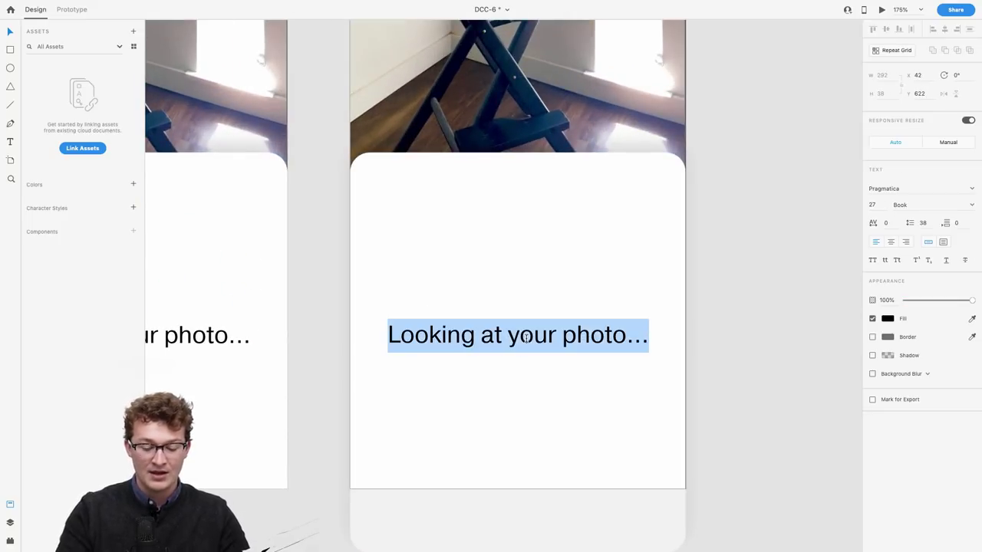
type("Looks")
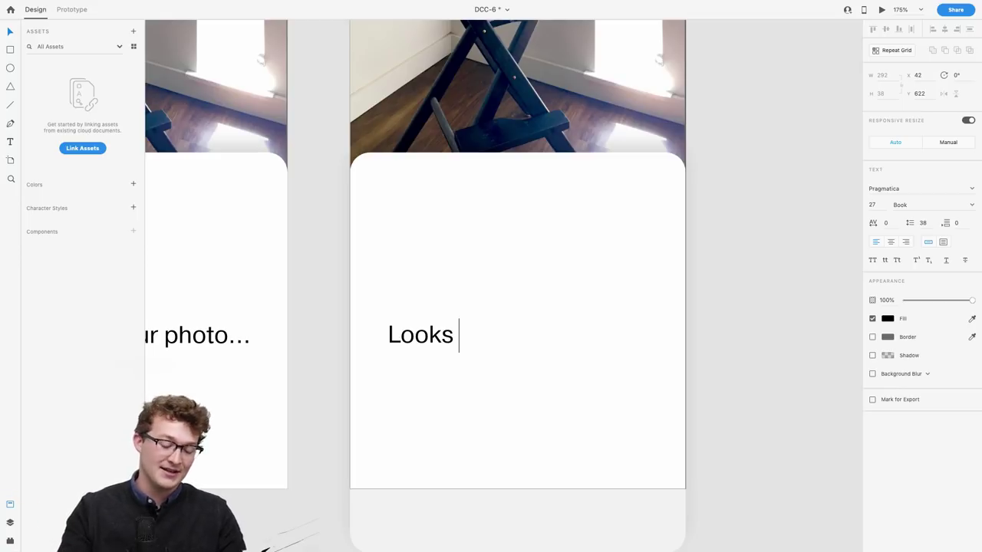
type("ike your")
key("BackSpace")
type("have")
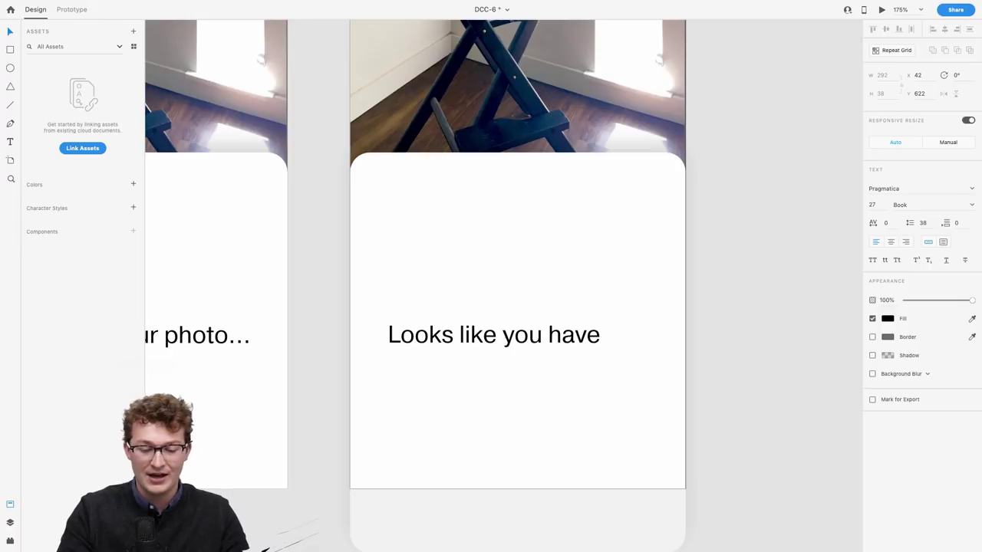
type(" some furn")
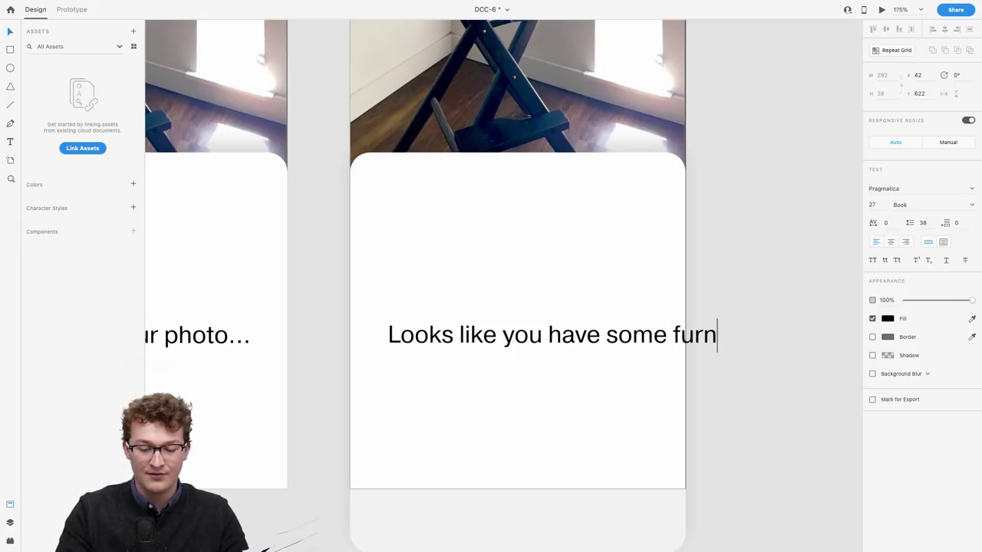
type("iture you need")
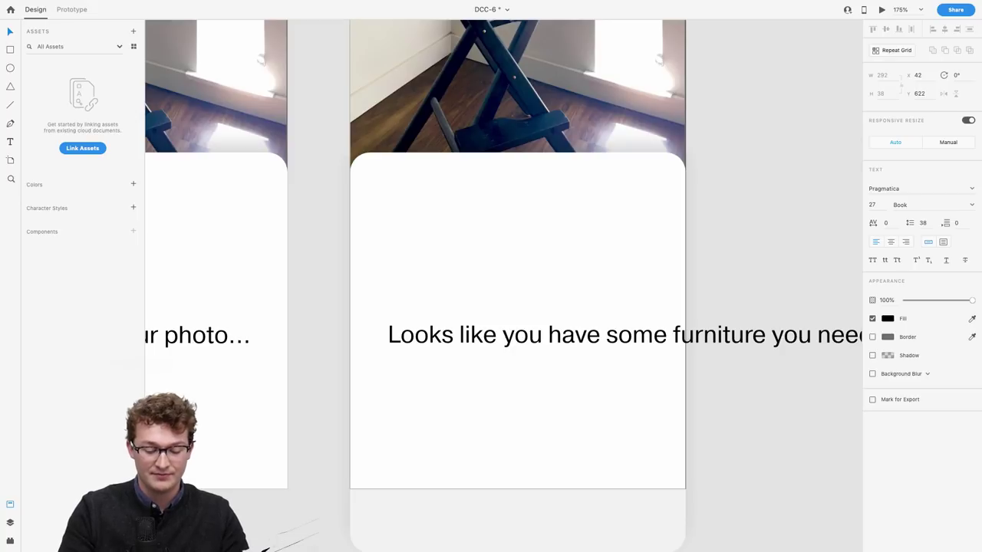
scroll(436, 366, "down", 5)
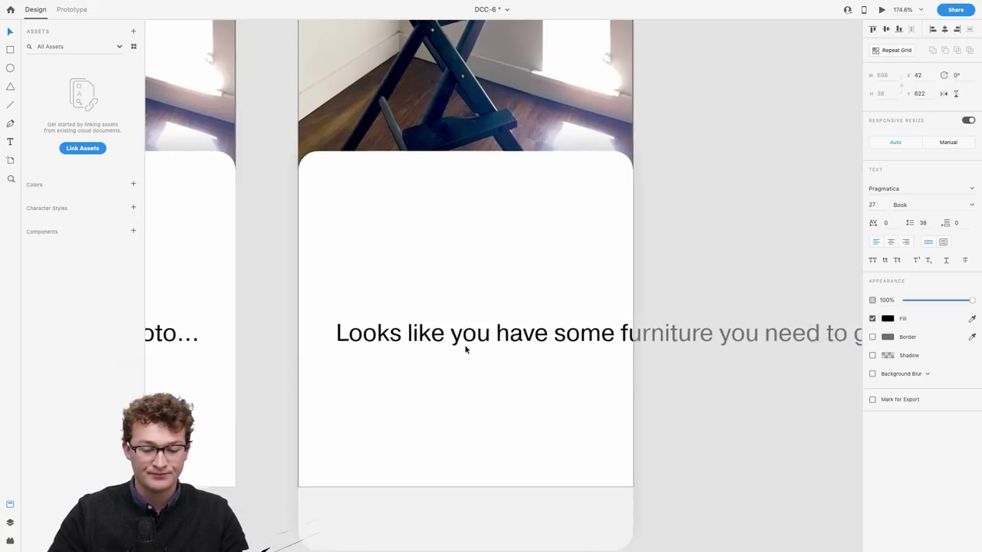
Convert the furniture message to area text and insert a line break before "furniture".
scroll(465, 346, "right", 3)
left_click(942, 241)
double_click(390, 342)
left_click(430, 340)
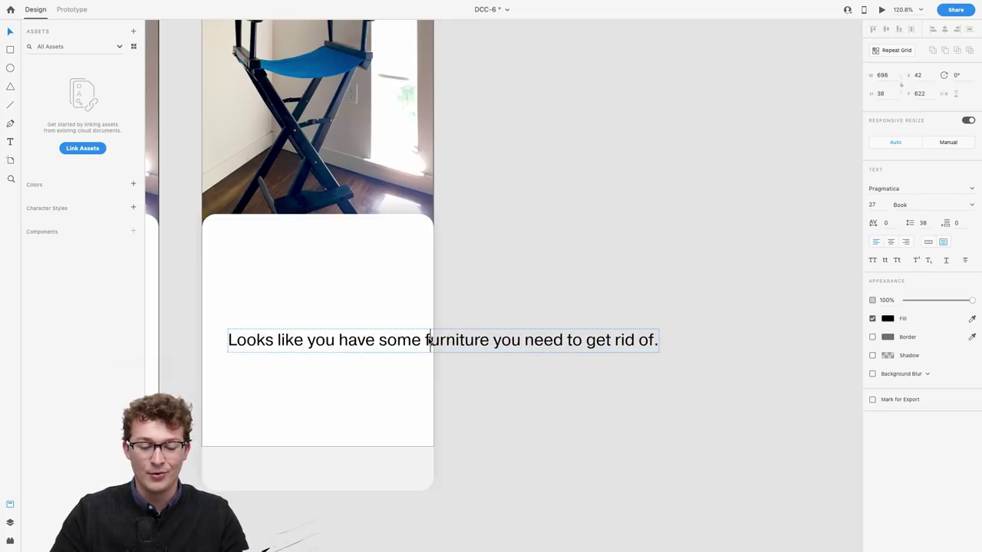
key("Return")
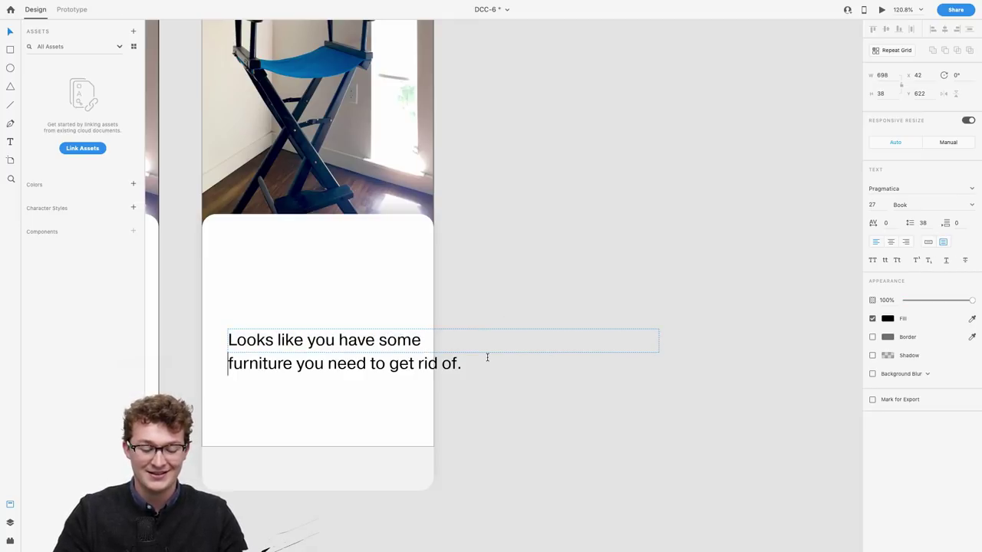
Resize the furniture text box to about 308 by 244 and position it in the white card at X 34, Y 466.
key("Escape")
left_click_drag(443, 352, 443, 392)
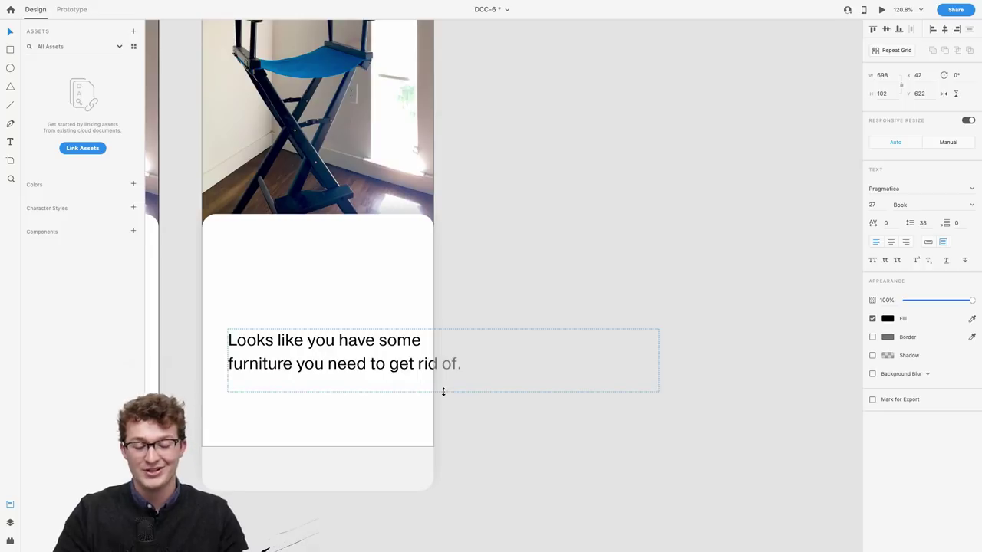
left_click_drag(590, 359, 417, 360)
left_click_drag(327, 363, 317, 383)
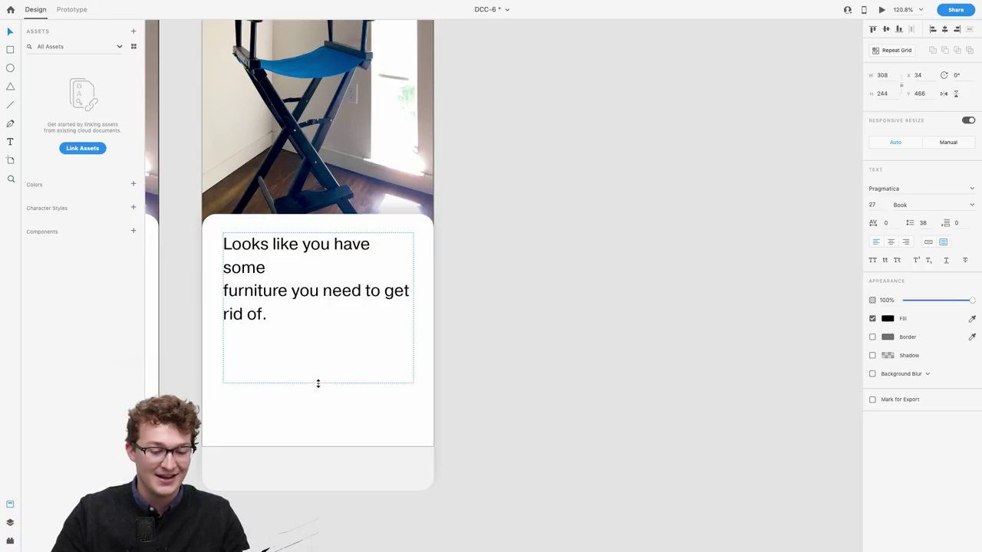
Remove the line break before "furniture" so the message wraps within its text box.
key("Return")
key("Escape")
key("Return")
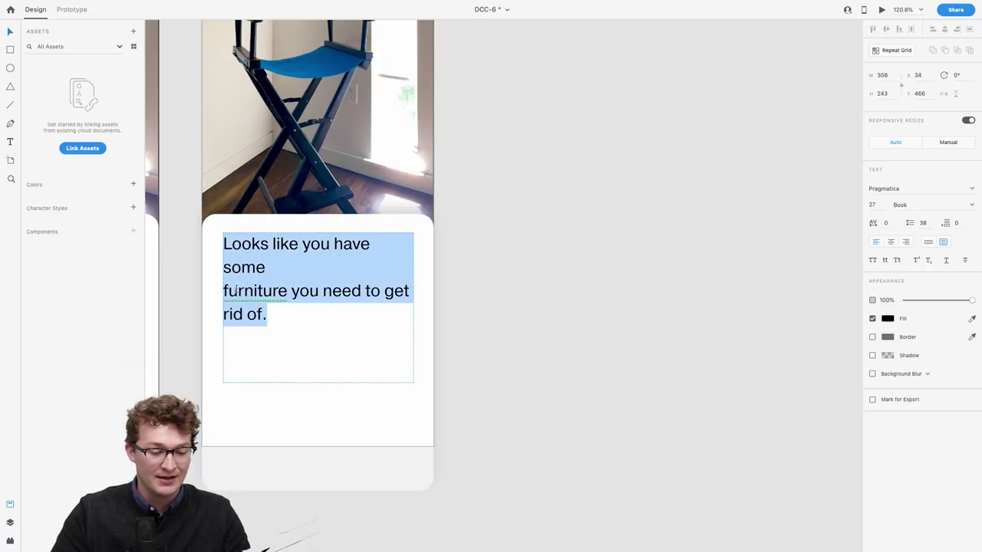
left_click(224, 291)
key("BackSpace")
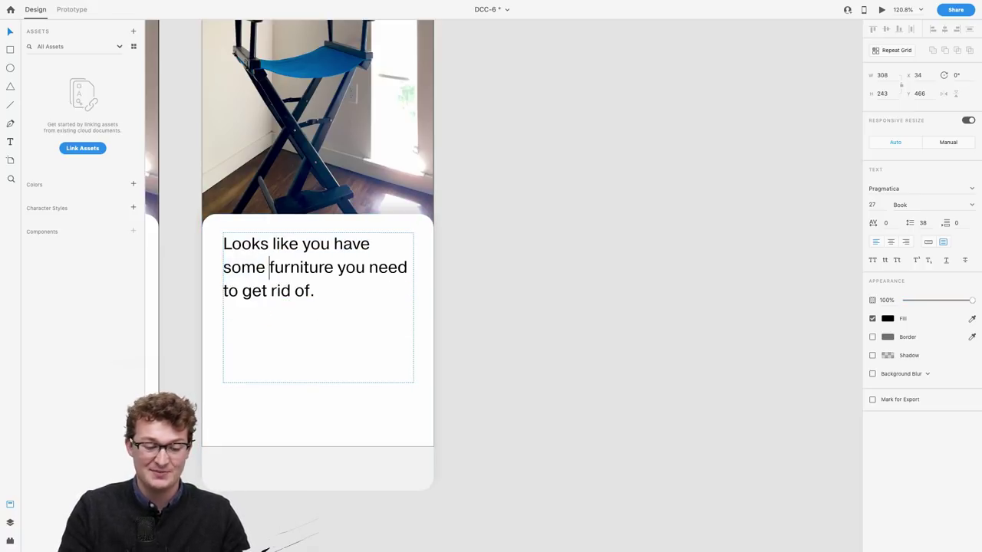
key("Escape")
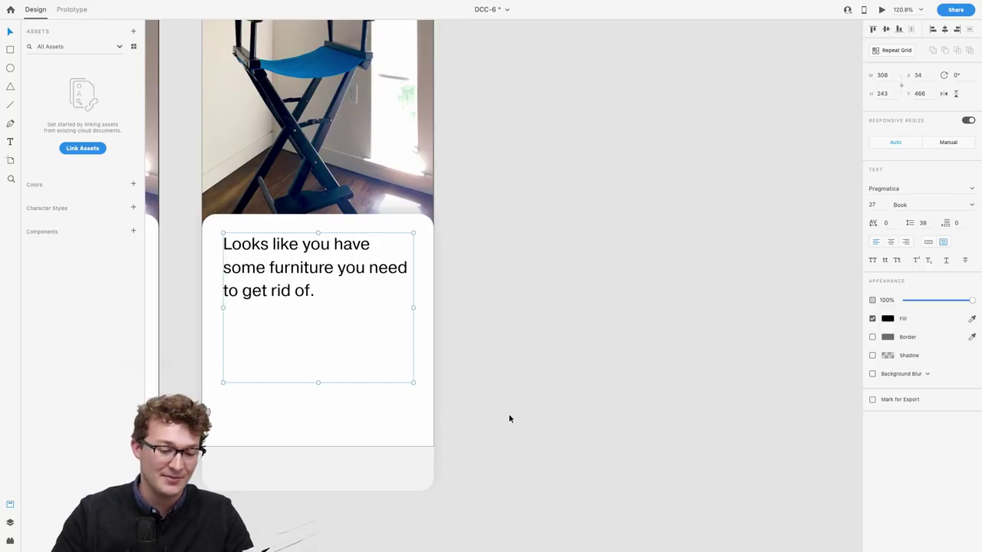
key("Return")
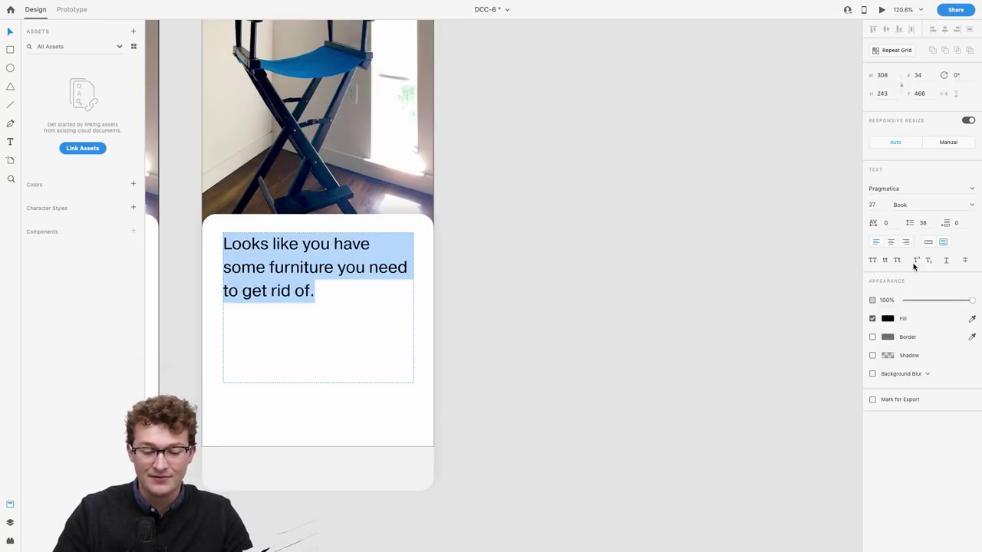
left_click(972, 204)
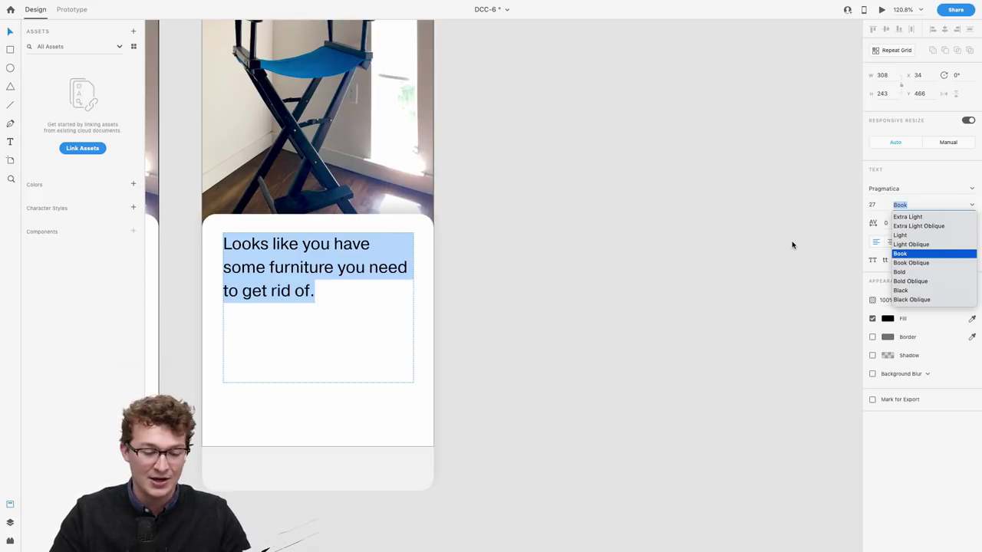
key("Escape")
key("Escape")
Shorten the furniture text box to about 116 tall and duplicate it below the message at X 34, Y 617.
scroll(368, 322, "up", 5)
scroll(368, 322, "down", 1)
scroll(369, 322, "down", 3)
left_click_drag(401, 416, 381, 408)
Replace the duplicated text with "I found these donation spots nearby:".
double_click(381, 407)
type("I fou")
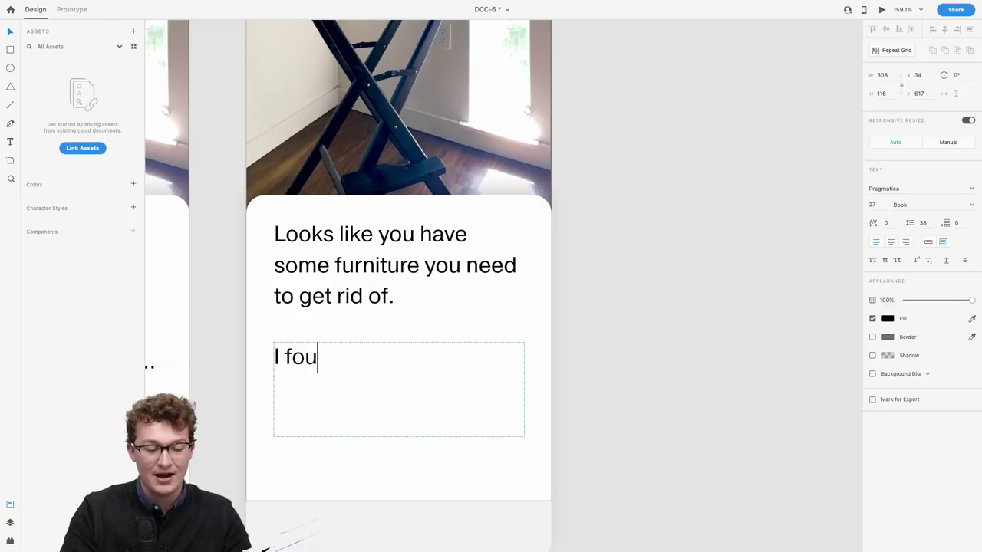
key("BackSpace")
type("und ")
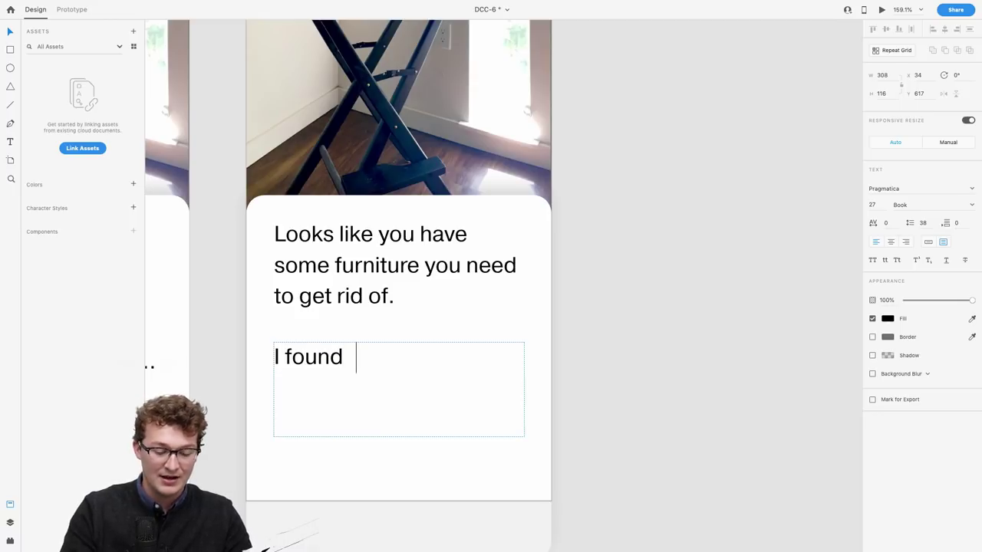
type("these donation spots nearby")
key("Escape")
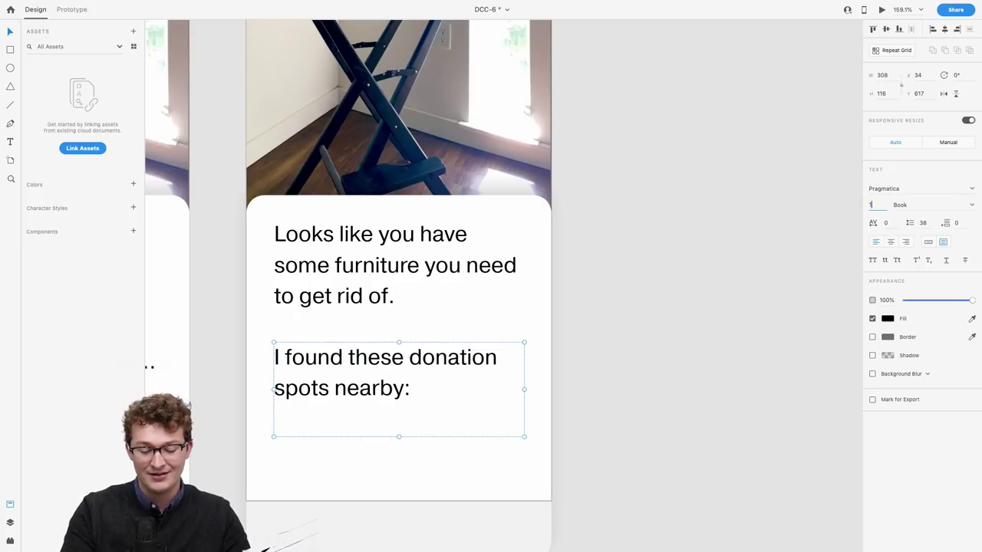
Set the donation text to size 18 with line spacing 25, shorten its box to about 32, and move it up to Y 596.
type("18")
key("Return")
left_click(449, 344)
left_click_drag(445, 350, 442, 334)
left_click_drag(399, 419, 425, 352)
scroll(425, 349, "down", 5)
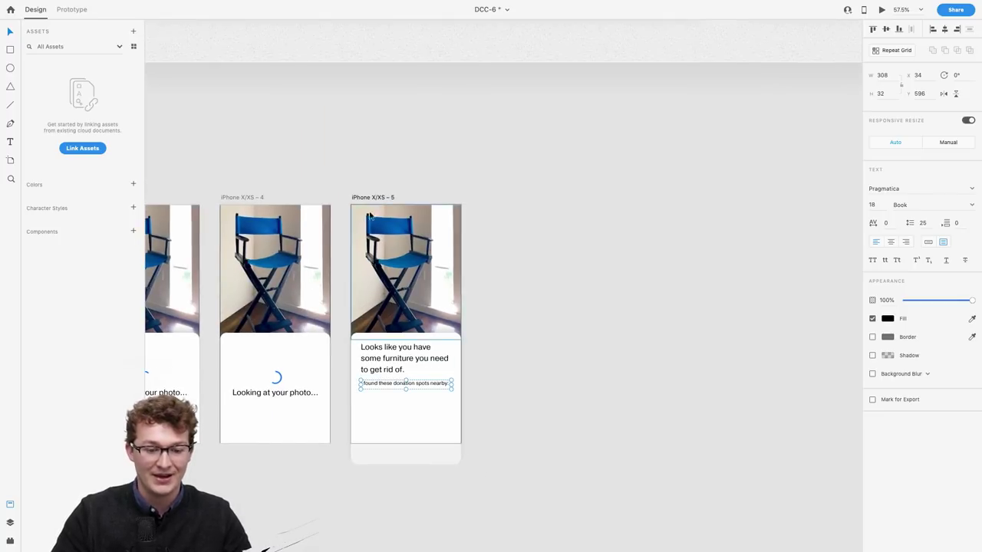
Extend the iPhone X/XS – 5 artboard downward to make room for more content.
left_click(369, 197)
scroll(460, 271, "down", 5)
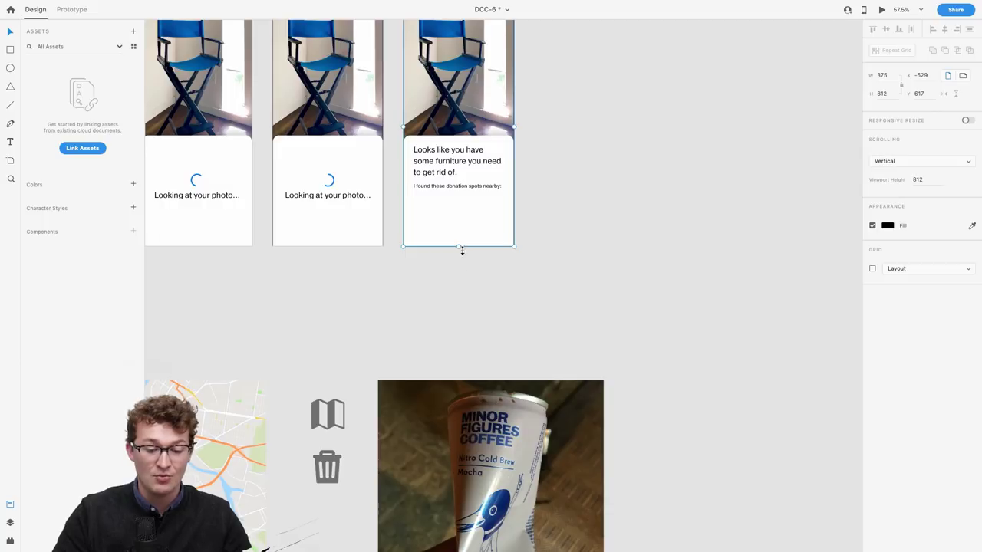
left_click_drag(459, 248, 459, 357)
Stretch the white card on the fifth artboard to about 771 tall so it extends past the artboard's bottom edge.
left_click(472, 222)
scroll(464, 218, "down", 1)
left_click_drag(456, 212, 453, 314)
scroll(472, 163, "up", 5)
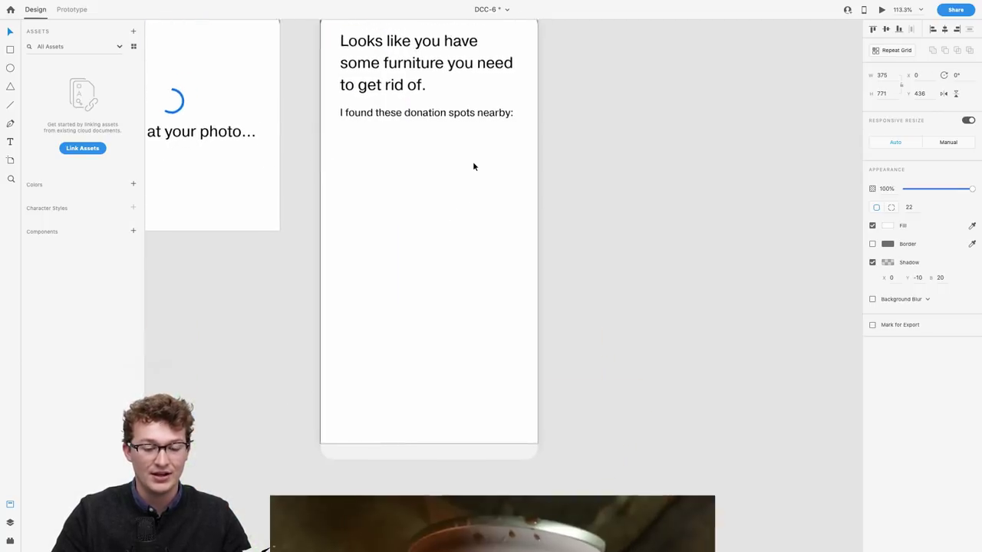
Draw a square about 98 by 98 below the donation text, aligned with the text's left edge at X 34, Y 646.
scroll(473, 167, "down", 3)
scroll(452, 223, "down", 1)
scroll(443, 264, "up", 2)
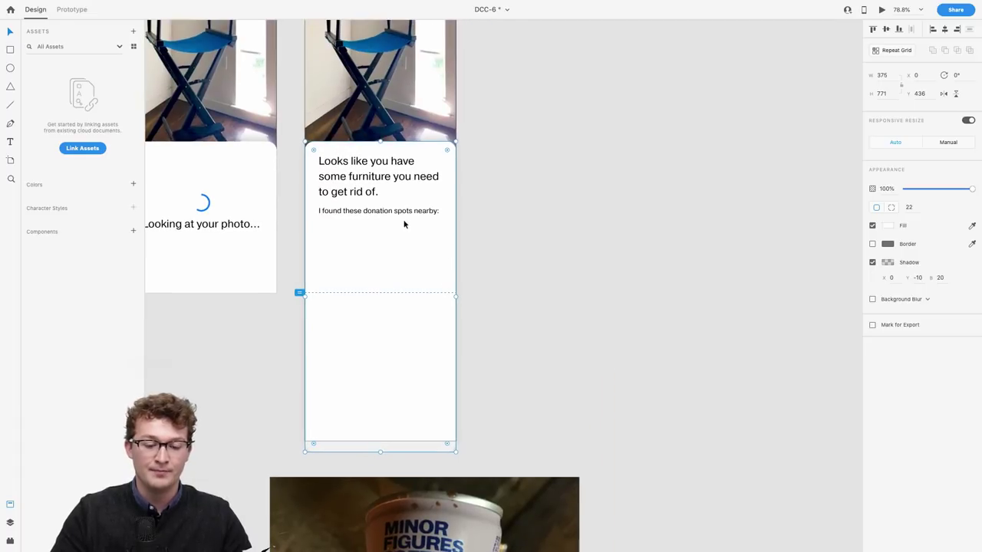
double_click(399, 214)
scroll(399, 213, "up", 5)
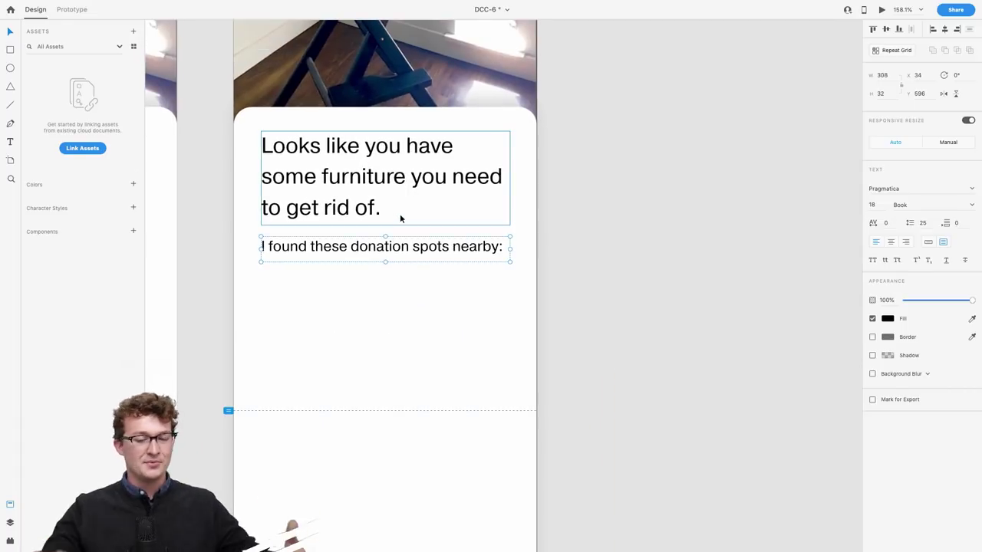
left_click(575, 261)
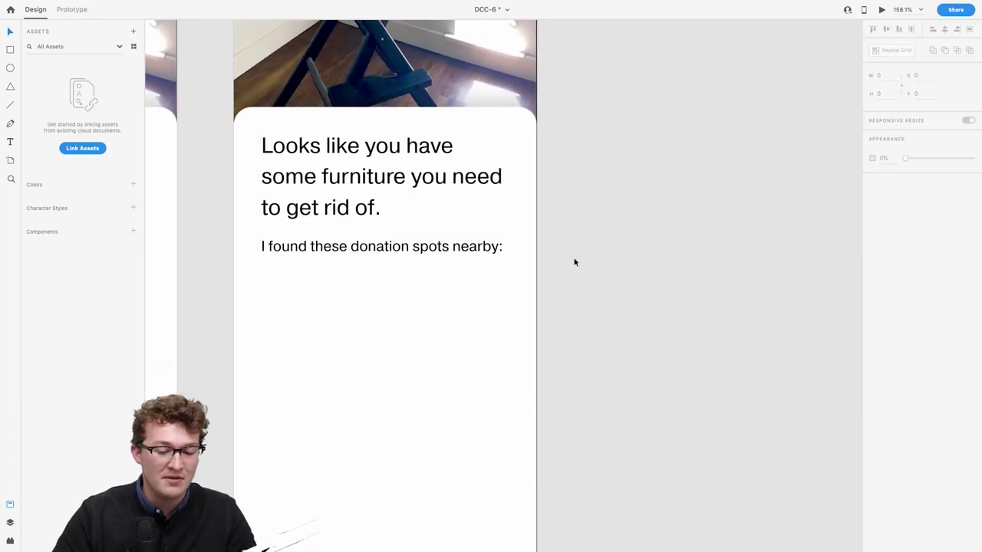
left_click(10, 49)
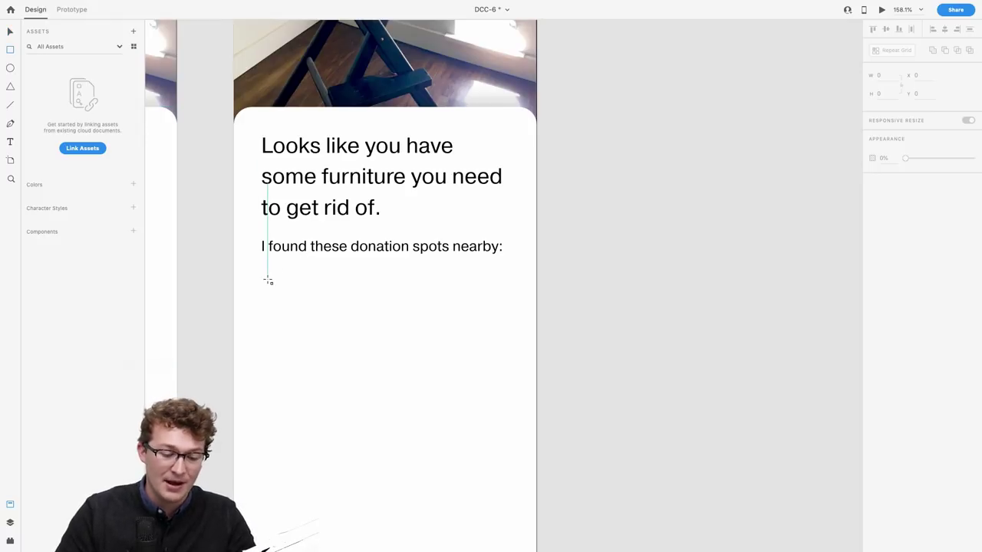
left_click_drag(262, 277, 363, 377)
scroll(340, 327, "up", 5)
scroll(340, 327, "left", 2)
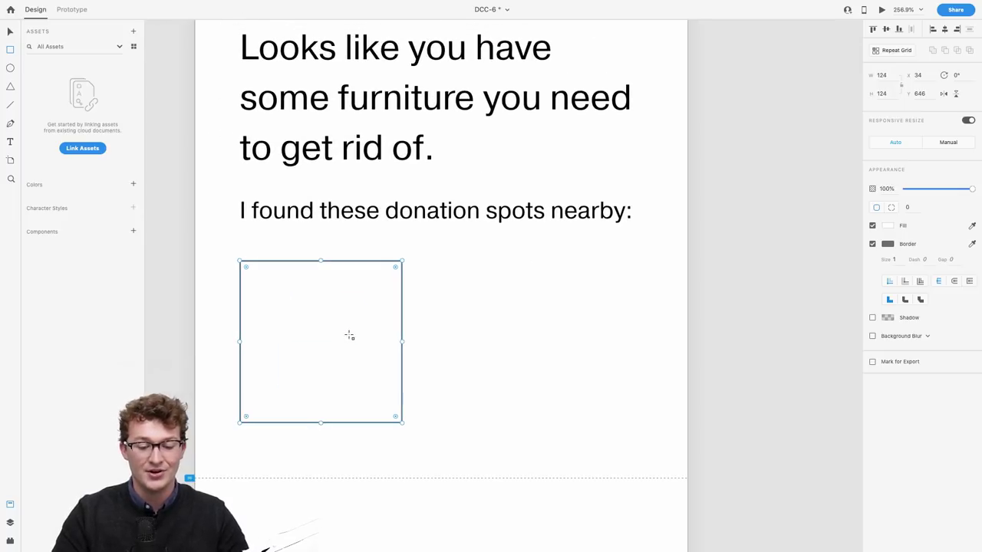
left_click_drag(401, 420, 369, 396)
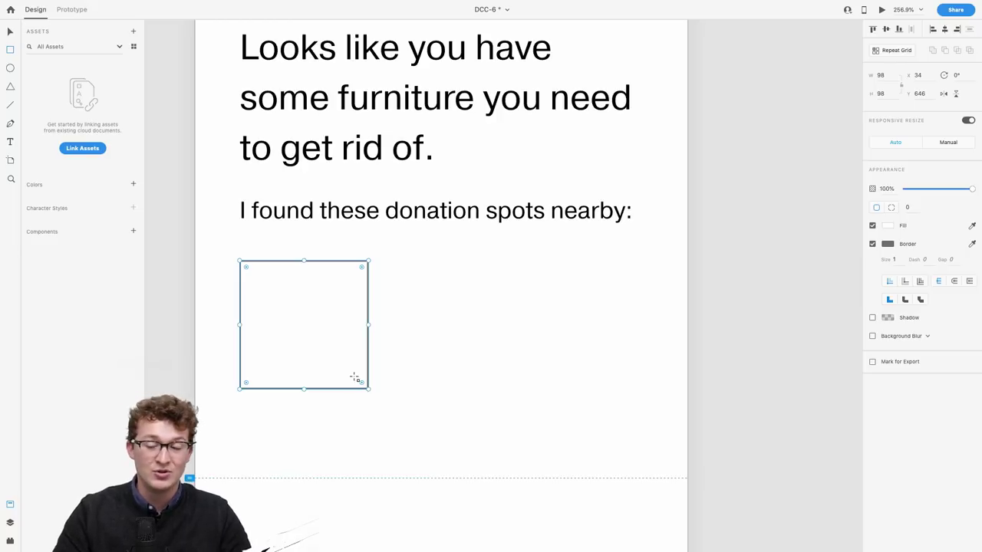
Round the square's corners to a radius of about 8 and remove its border.
scroll(401, 340, "up", 3)
scroll(340, 259, "left", 2)
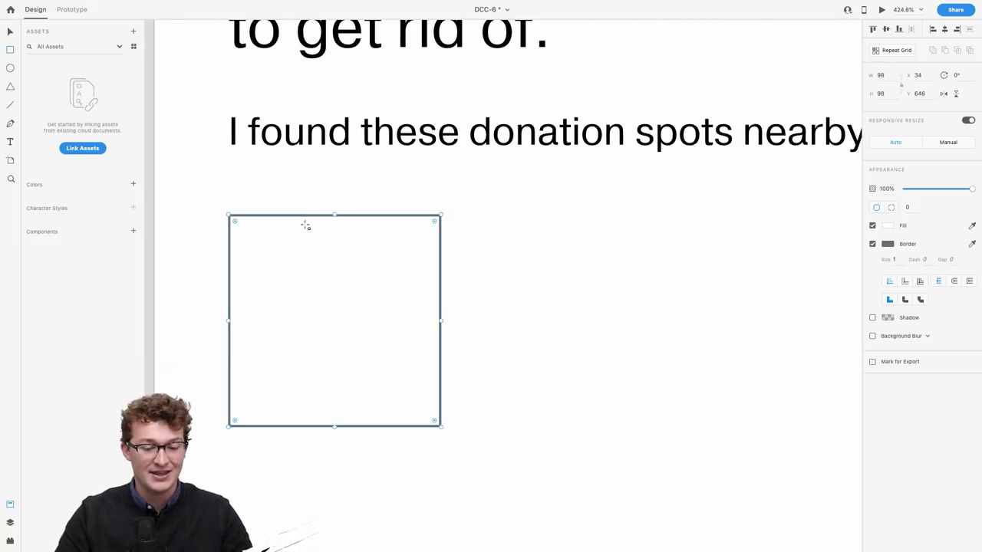
left_click_drag(434, 221, 427, 230)
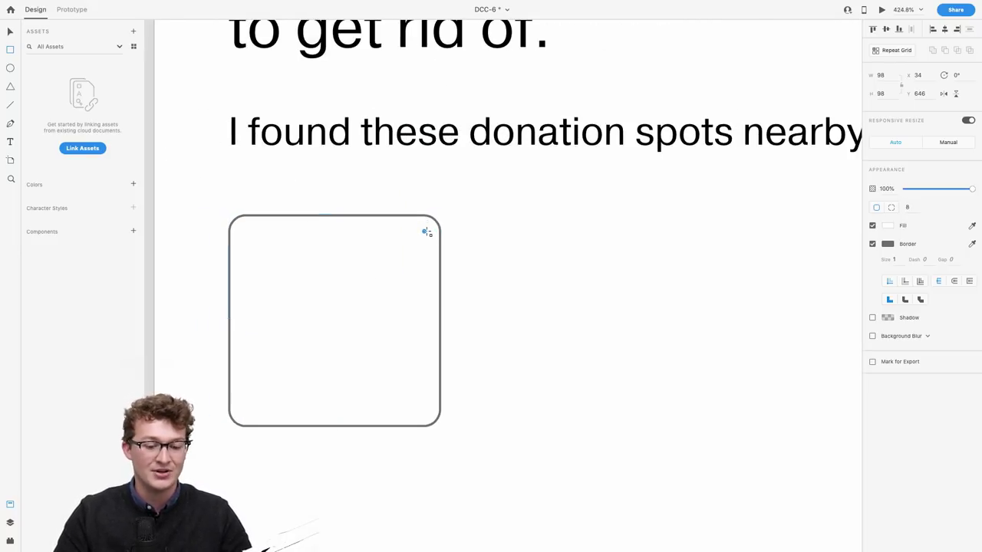
left_click(872, 244)
scroll(633, 296, "down", 5)
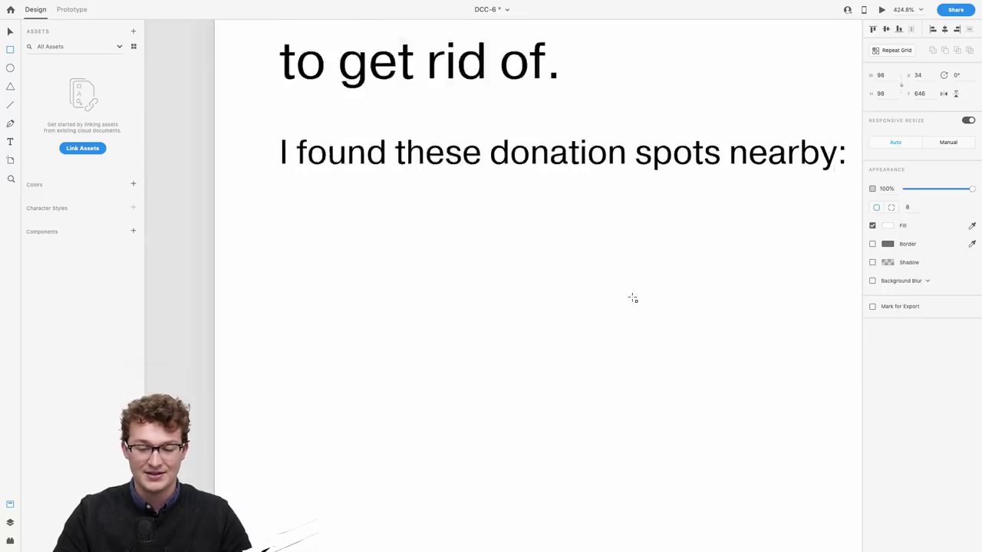
Fill the rounded square with a light gray.
left_click(887, 225)
left_click_drag(784, 207, 756, 201)
scroll(521, 255, "down", 3)
scroll(521, 254, "up", 3)
scroll(365, 248, "up", 2)
type("vv")
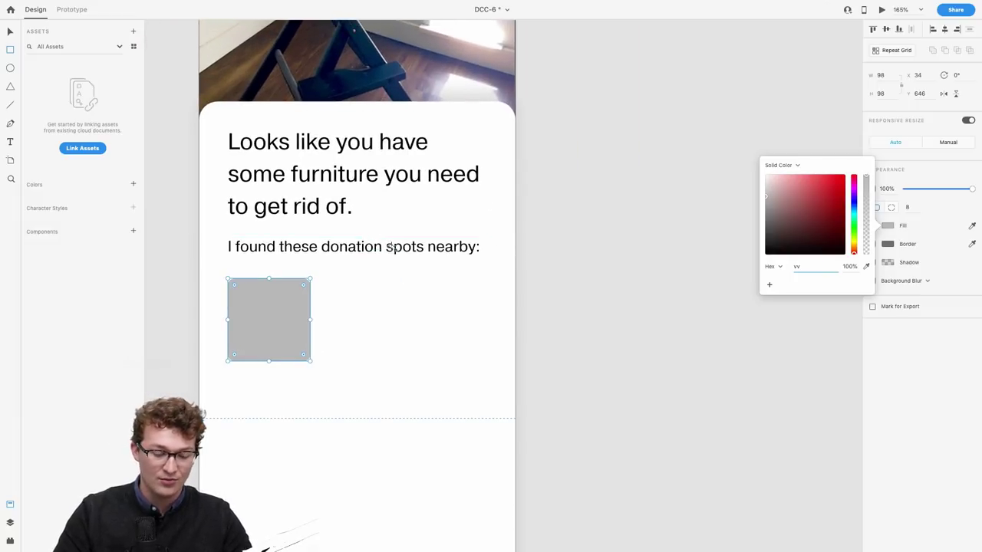
key("Escape")
Duplicate the donation text beside the gray square at about X 154, Y 666 and resize the copy's box to about 180 by 59.
left_click(398, 248)
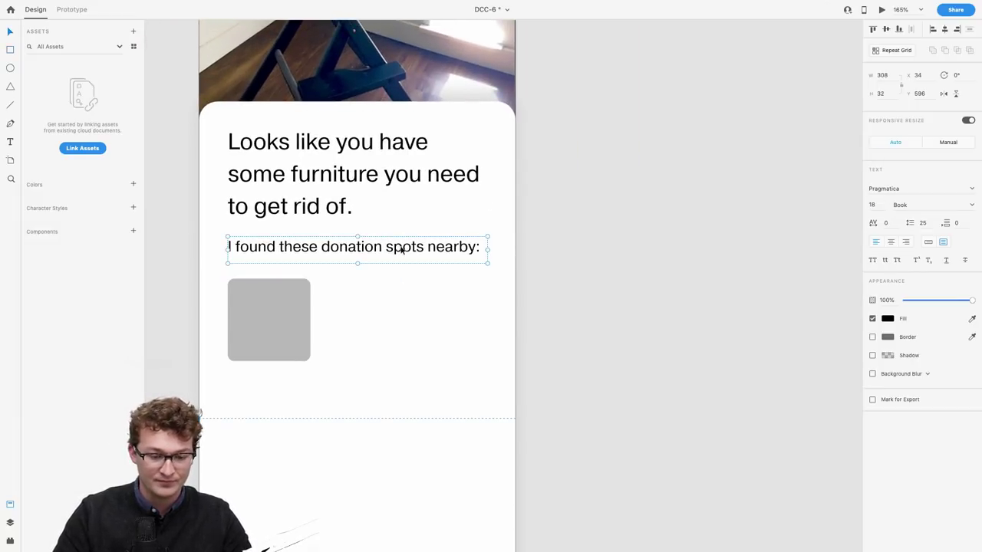
scroll(401, 252, "up", 2)
scroll(401, 249, "down", 3)
left_click_drag(413, 239, 447, 292)
left_click_drag(602, 285, 503, 285)
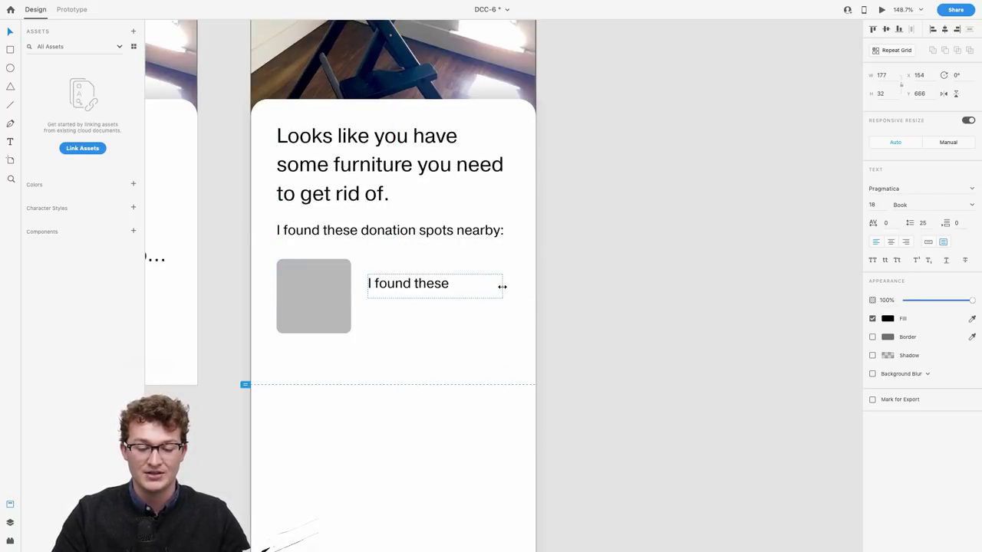
left_click_drag(434, 298, 434, 318)
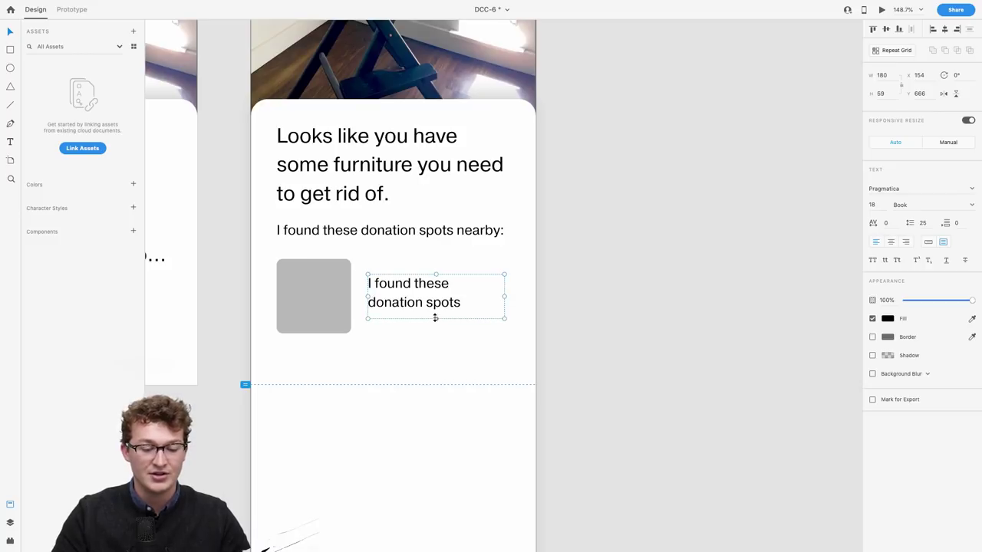
Replace the copied text with "Goodwill Donation Center".
double_click(430, 283)
type("Goo")
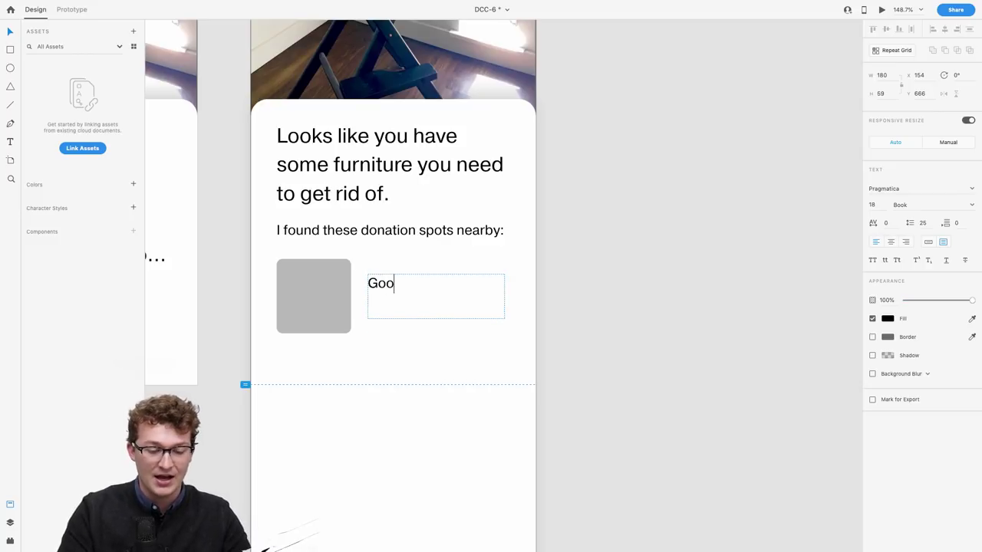
type("dwill Donation Center")
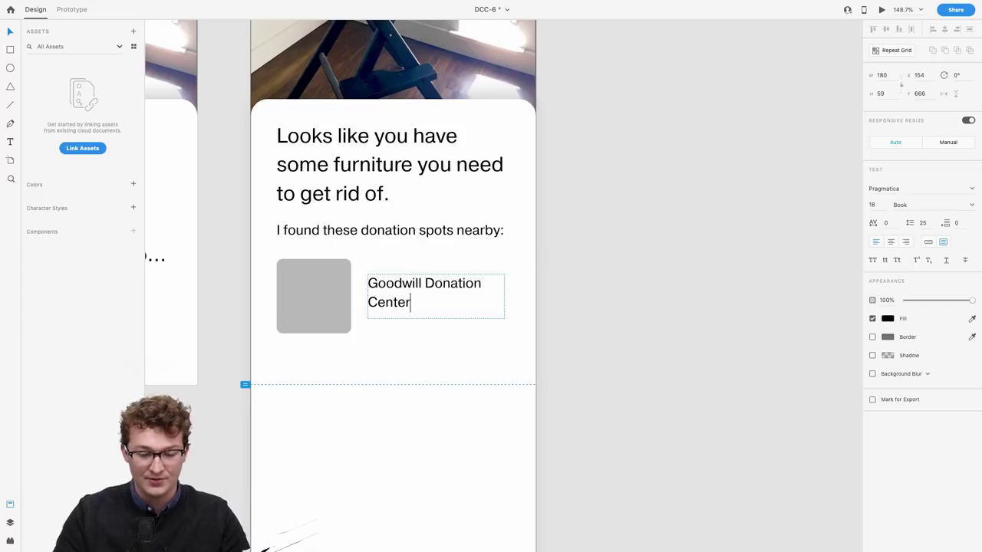
key("Escape")
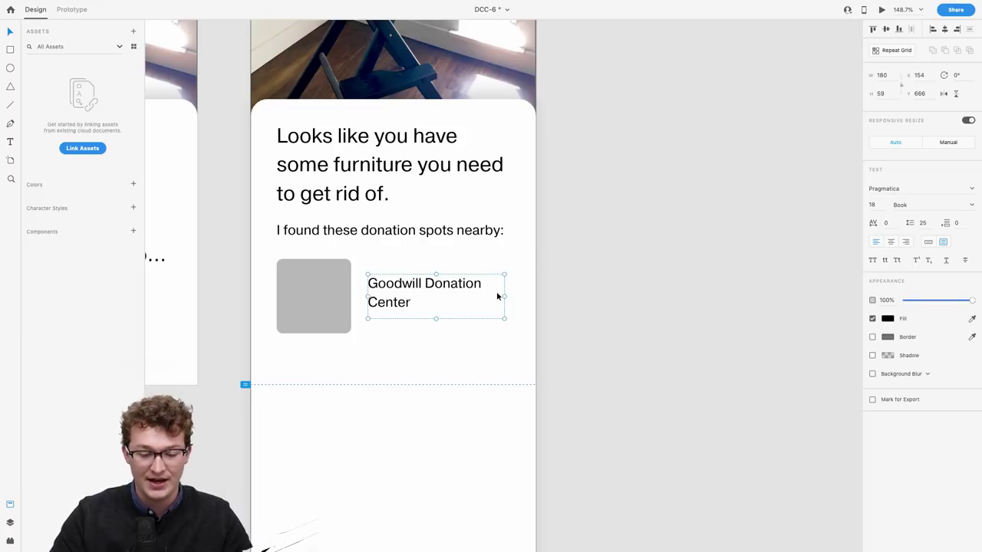
Move the Goodwill label below the gray square to X 34, Y 756, and widen the square to 308.
left_click_drag(503, 296, 393, 351)
left_click(329, 291)
left_click_drag(351, 296, 511, 305)
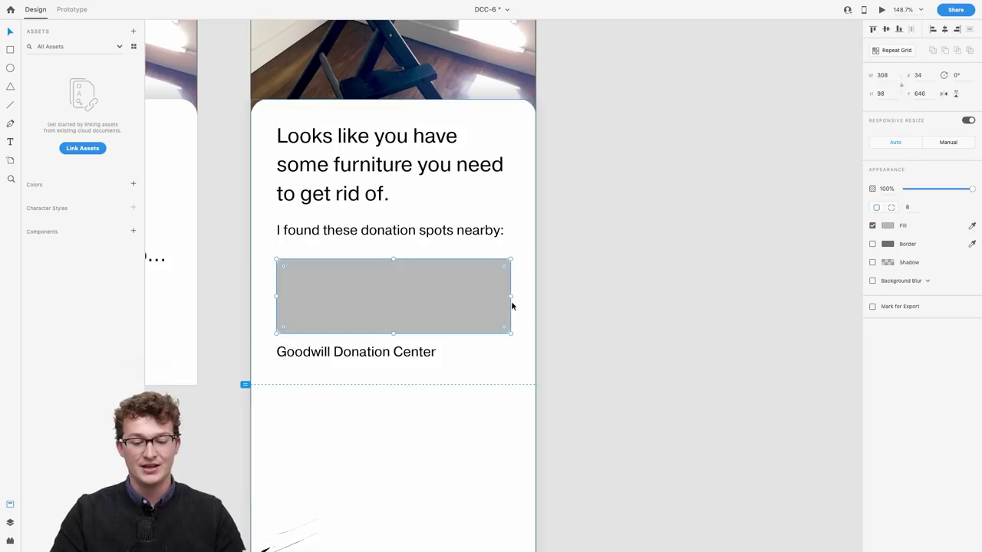
left_click(384, 351)
Place a copy of the map image on the empty canvas beside the iPhone X/XS – 5 artboard.
scroll(447, 314, "down", 5)
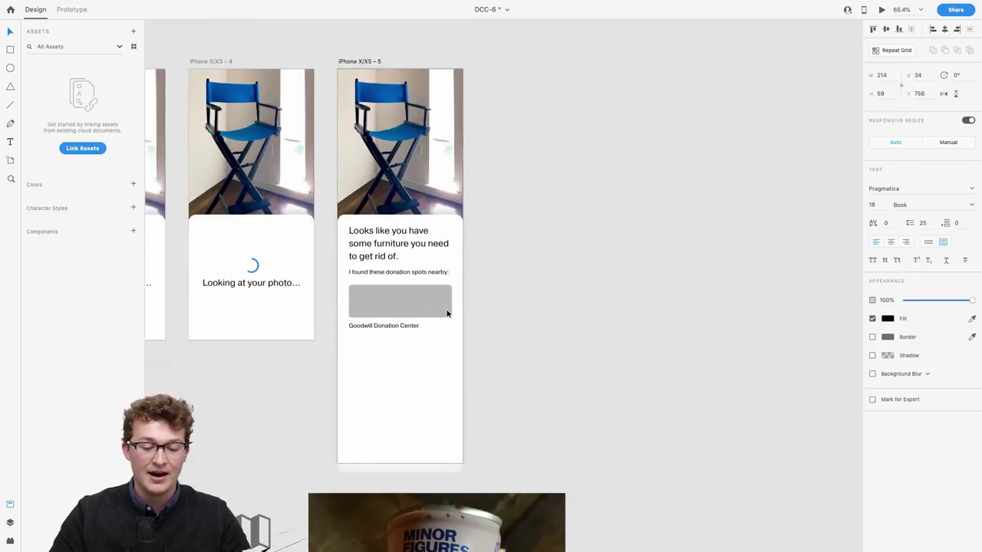
scroll(506, 324, "down", 3)
left_click(285, 373)
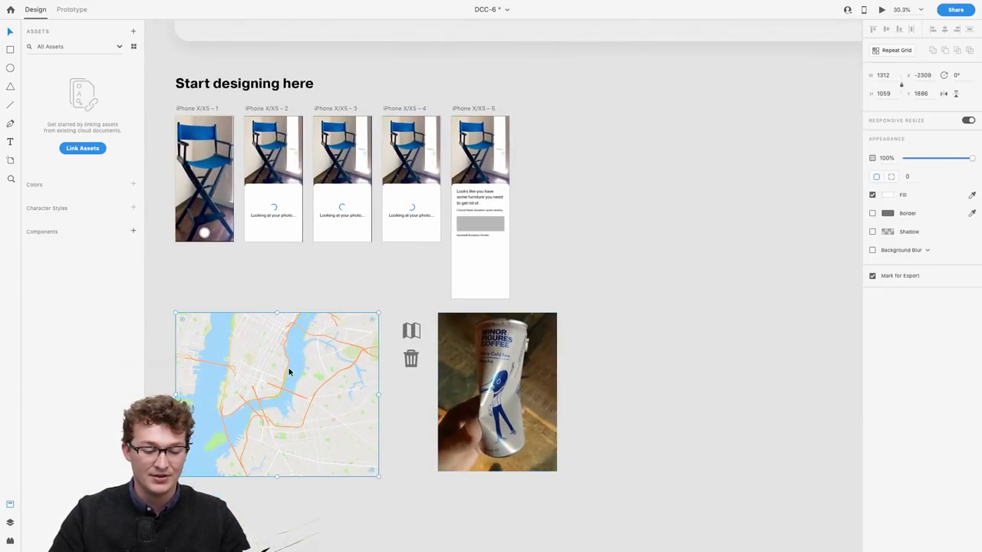
left_click_drag(348, 365, 685, 235)
key("Escape")
key("ctrl+z")
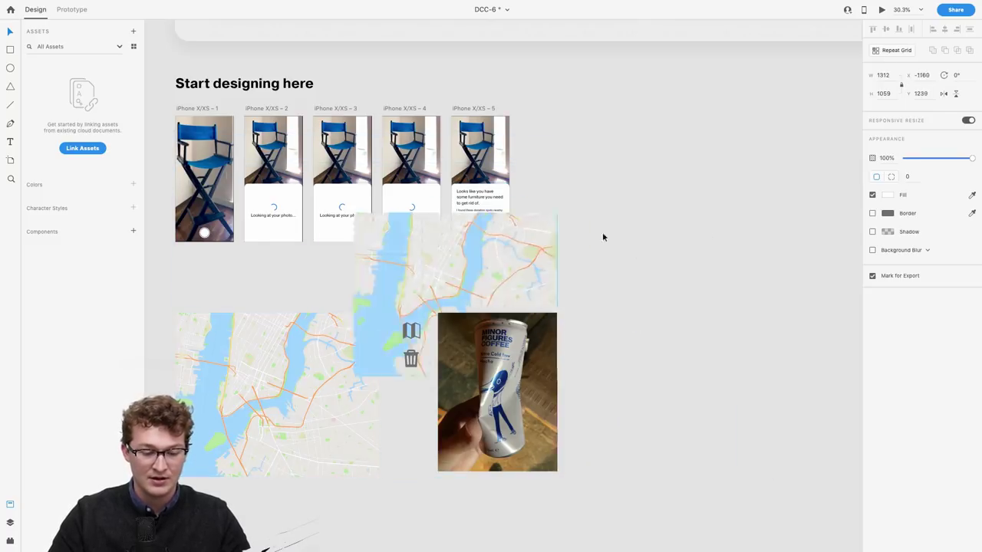
scroll(726, 190, "up", 3)
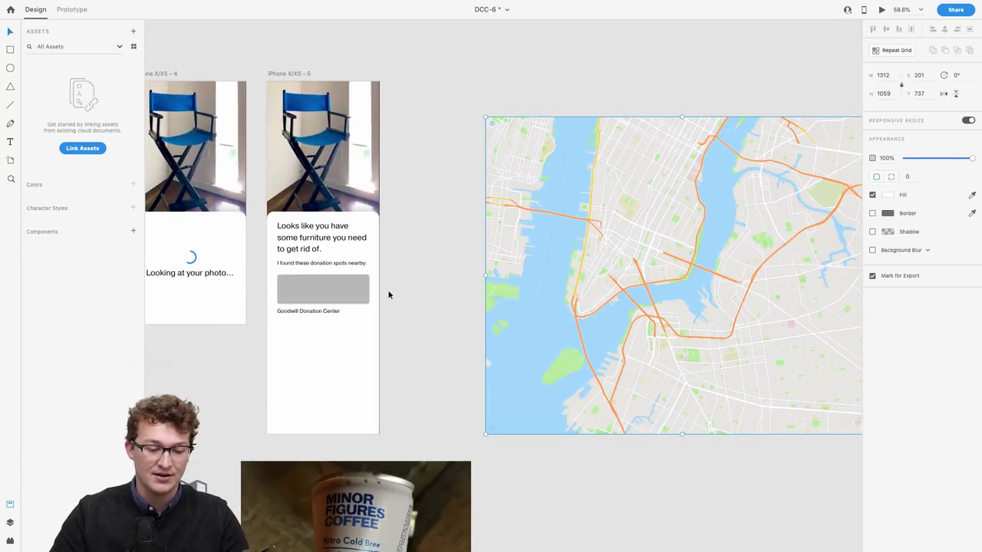
Mask a copy of the map with the gray rectangle above the Goodwill label.
left_click(360, 291)
scroll(352, 296, "up", 3)
double_click(428, 292)
scroll(428, 292, "down", 3)
left_click_drag(432, 286, 554, 288)
scroll(554, 288, "up", 3)
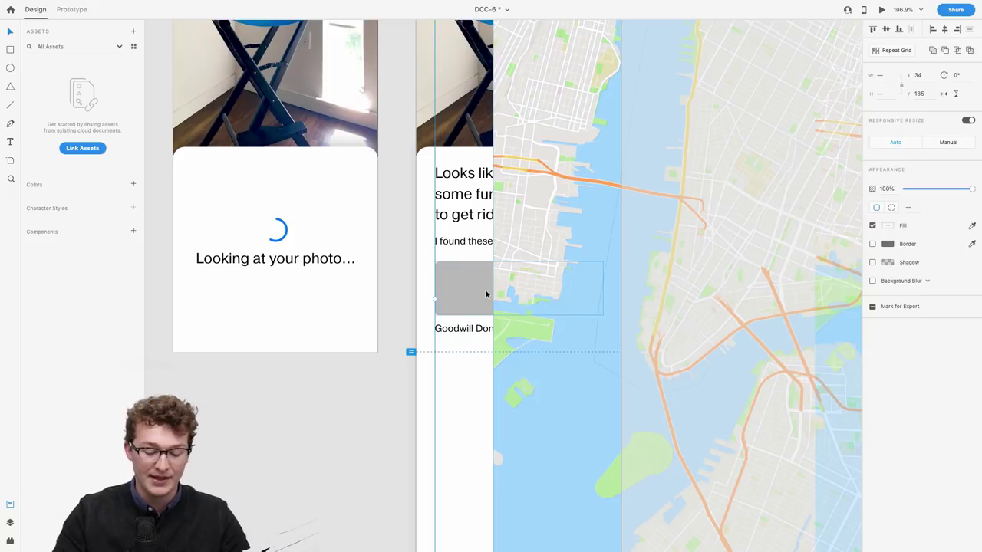
key("Escape")
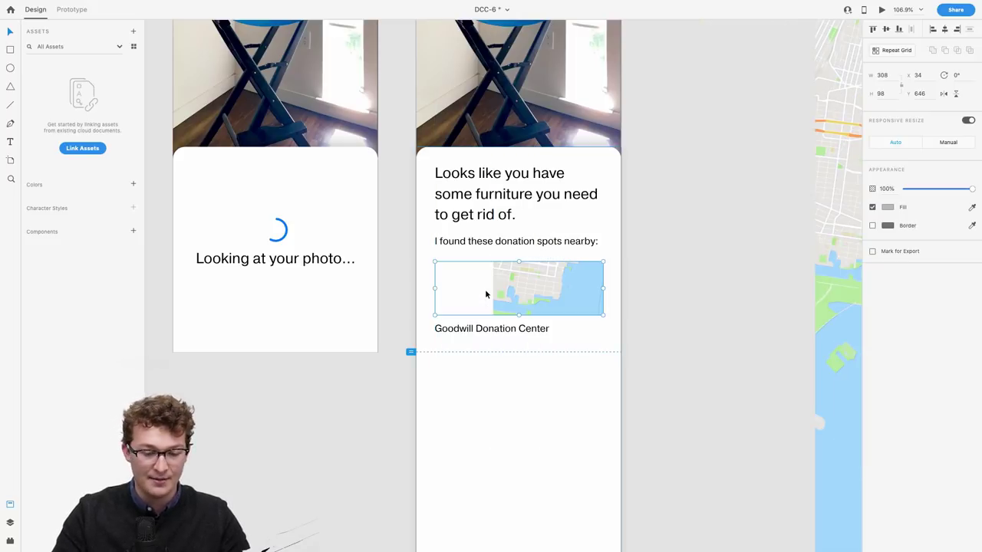
Scale the map inside the mask down to about 336 by 271 so that it fills the rounded rectangle.
double_click(455, 283)
left_click_drag(549, 284, 256, 256)
scroll(374, 252, "down", 5)
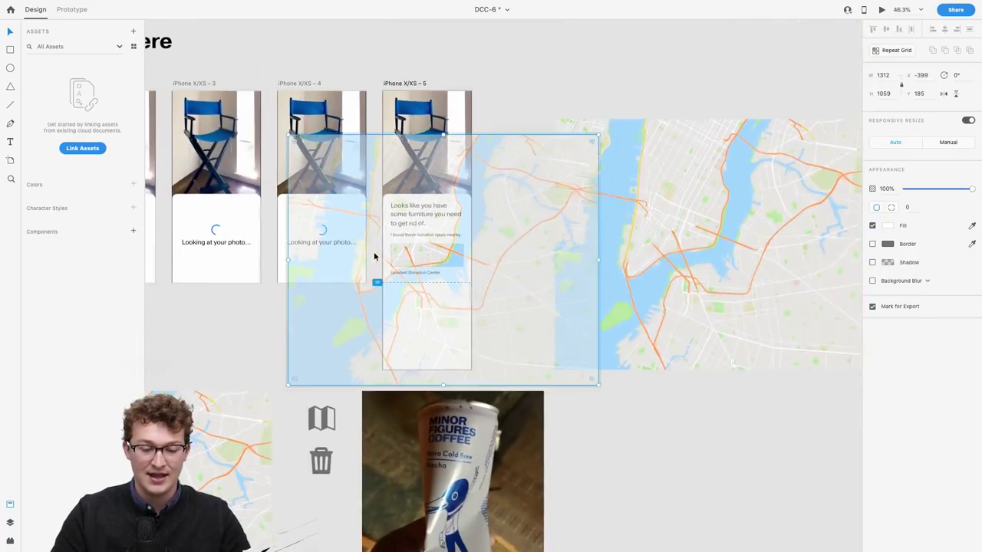
left_click_drag(598, 387, 470, 322)
scroll(470, 322, "up", 5)
left_click_drag(621, 227, 552, 230)
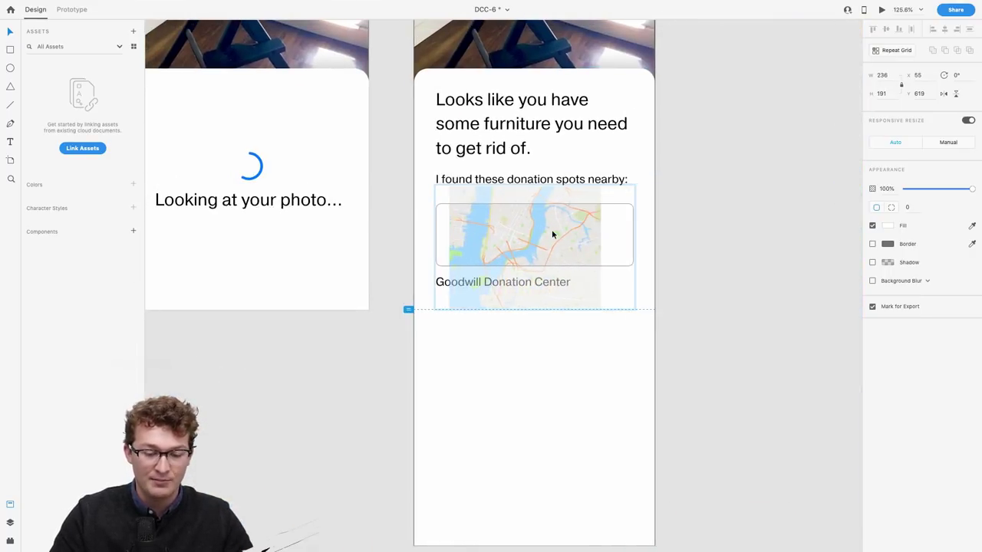
left_click_drag(632, 306, 647, 332)
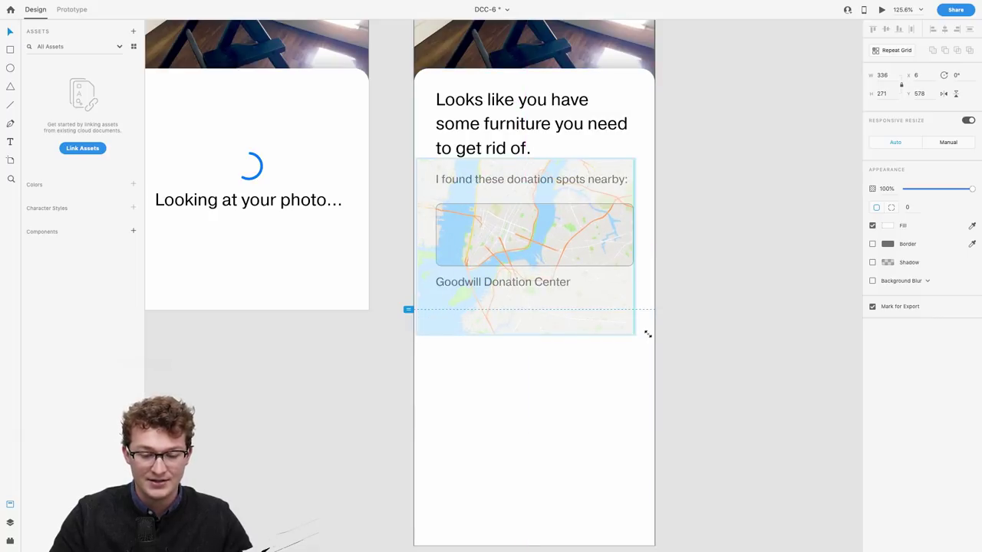
Move the map up within its mask to about X 6, Y 478.
left_click_drag(570, 269, 578, 176)
key("ctrl+z")
scroll(579, 206, "up", 5)
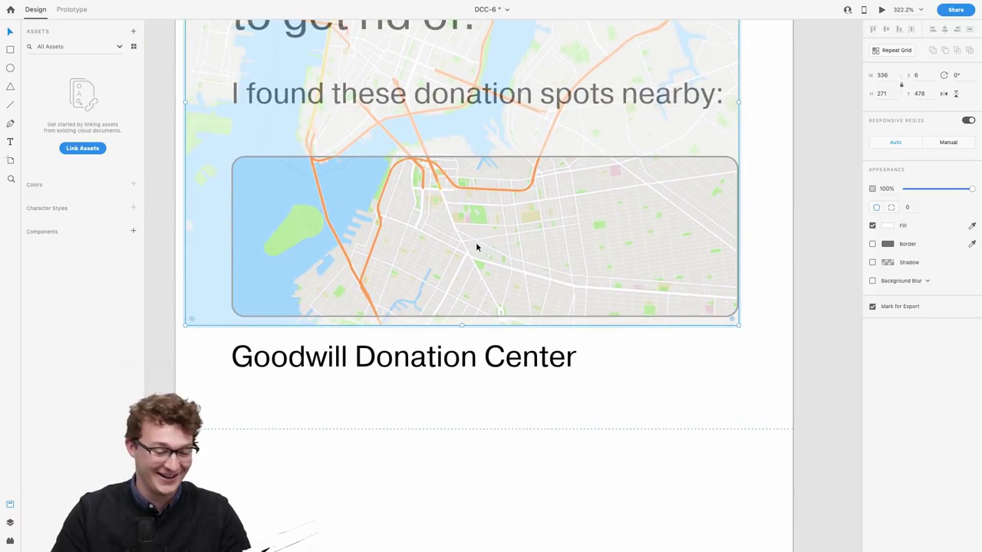
Draw a circle about 22 by 22 near the middle of the masked map.
left_click(606, 392)
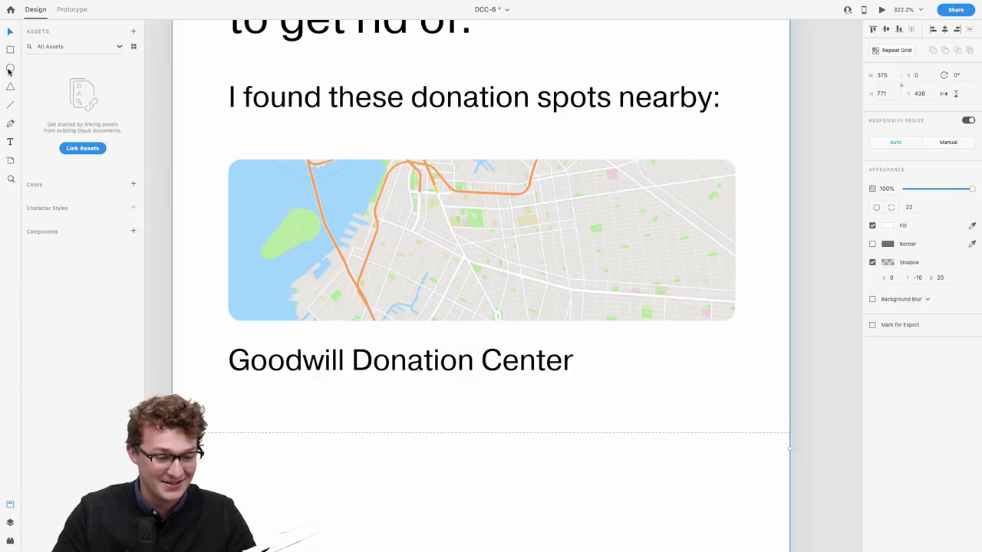
left_click_drag(484, 250, 491, 257)
scroll(519, 269, "up", 3)
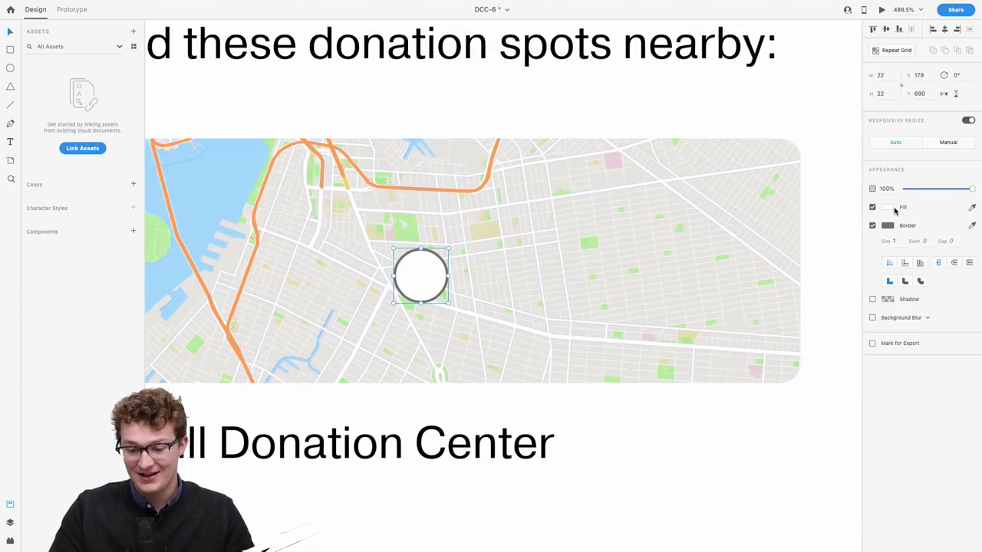
Fill the circle on the map with red and remove its border.
left_click(889, 209)
left_click_drag(808, 208, 865, 169)
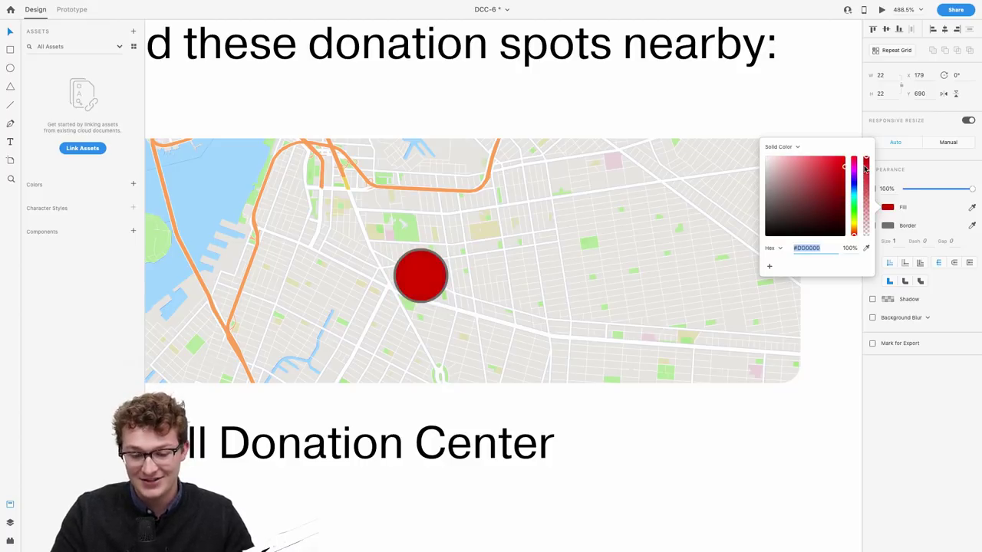
left_click(923, 216)
left_click(872, 227)
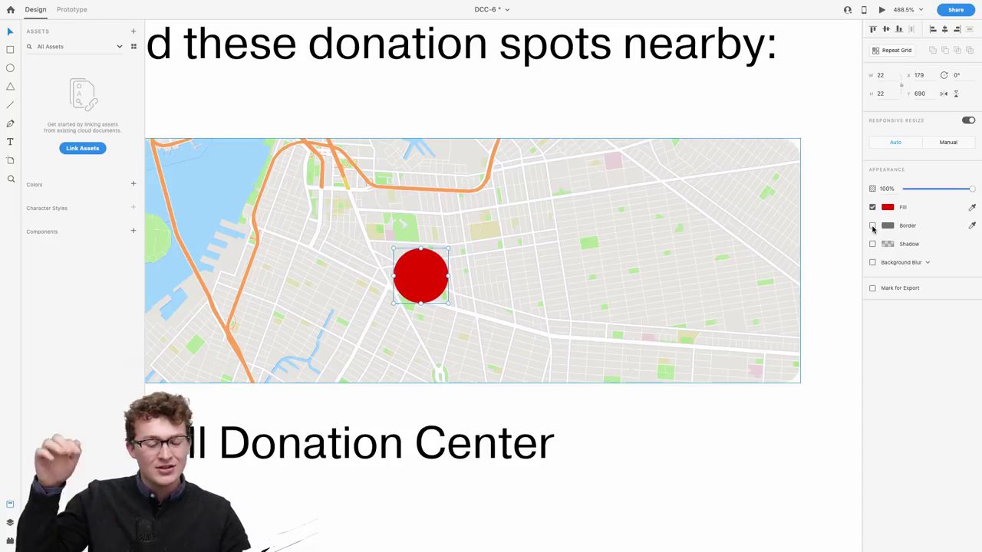
Move the red circle's bottom anchor point down to Y 720 to stretch it toward a map pin shape.
scroll(544, 150, "up", 3)
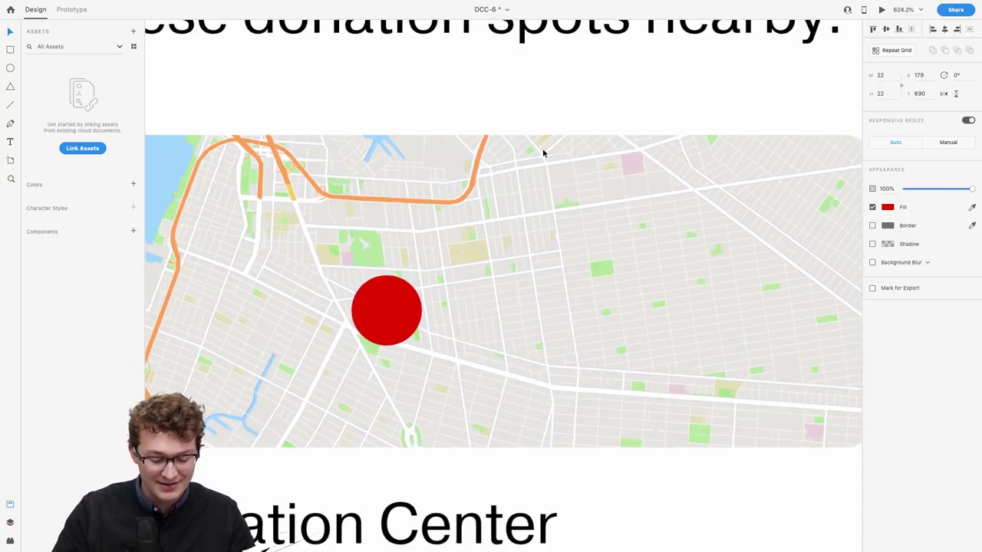
left_click(412, 335)
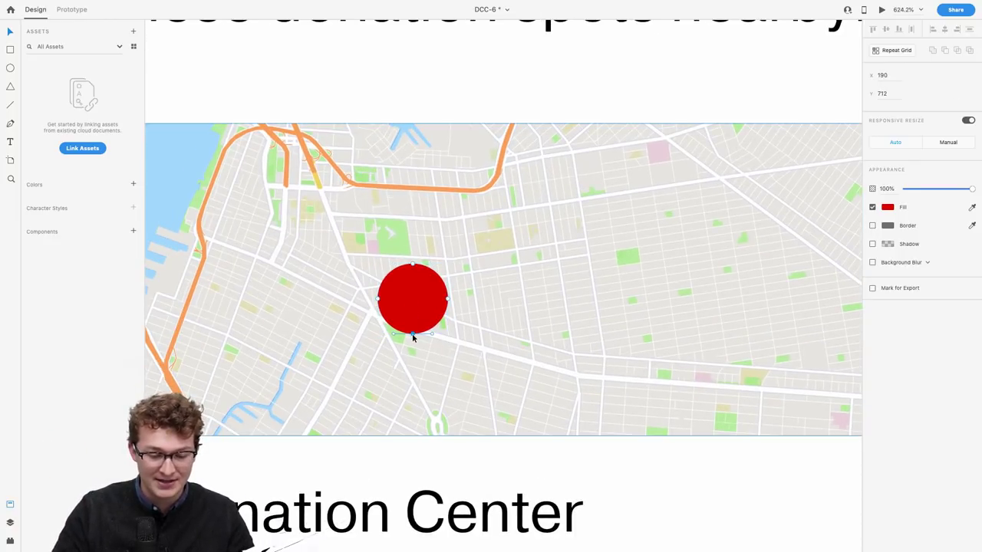
key("Down")
key("Down")
key("Down")
key("Down")
key("Down")
key("Down")
key("Down")
key("Down")
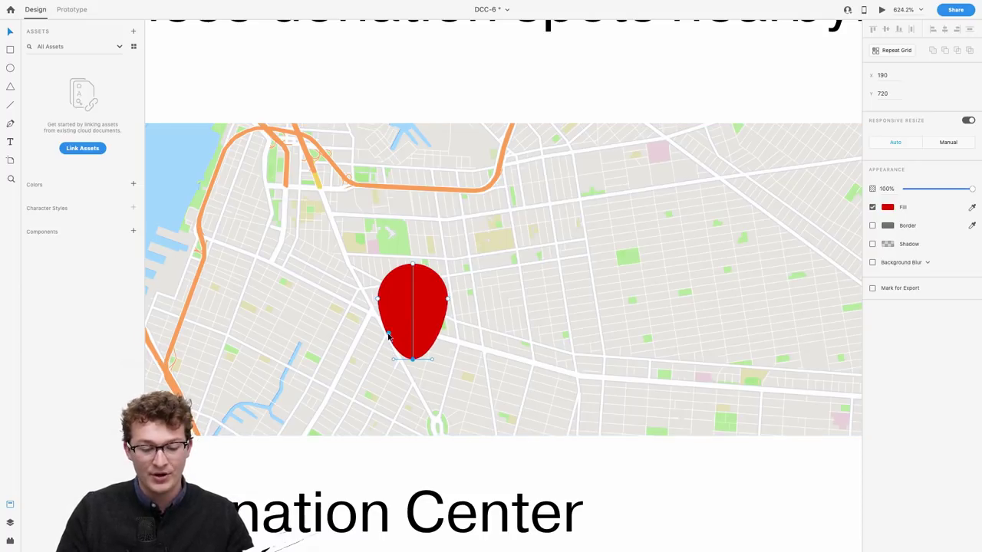
scroll(424, 363, "up", 5)
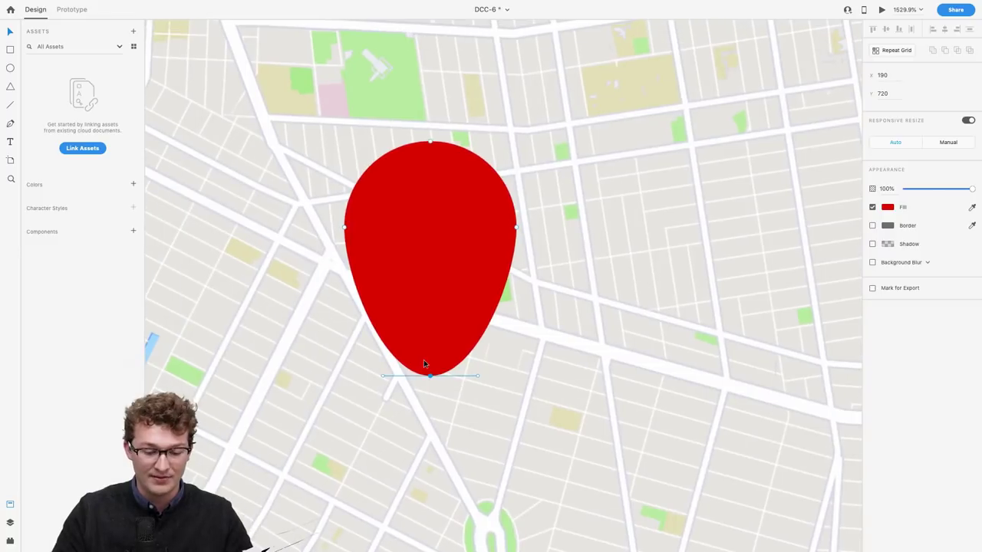
Shorten the handles of the red shape's bottom anchor point into a sharp tip and move the pin up to Y 678.
left_click_drag(476, 378, 439, 378)
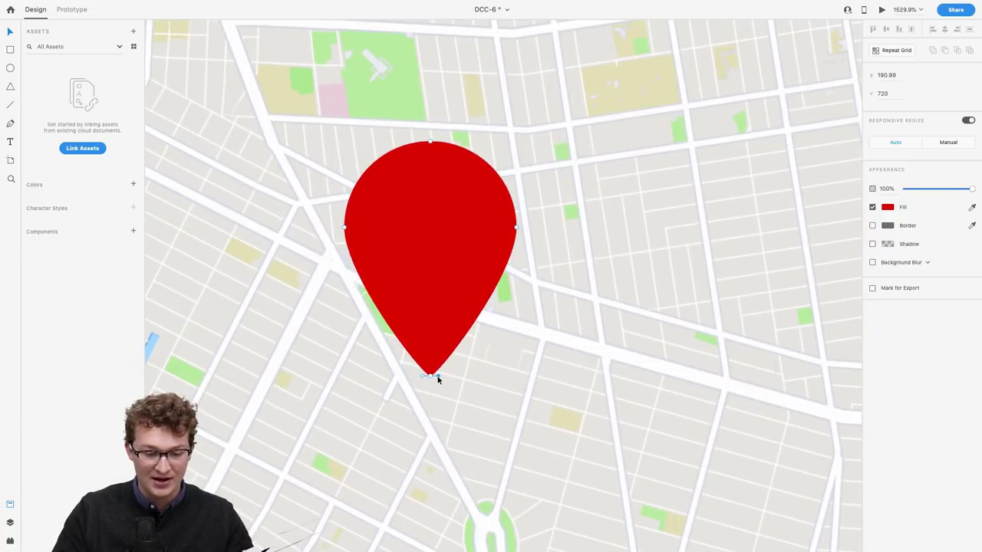
scroll(436, 376, "down", 3)
key("Escape")
scroll(451, 329, "down", 3)
left_click_drag(473, 344, 470, 305)
scroll(470, 305, "up", 5)
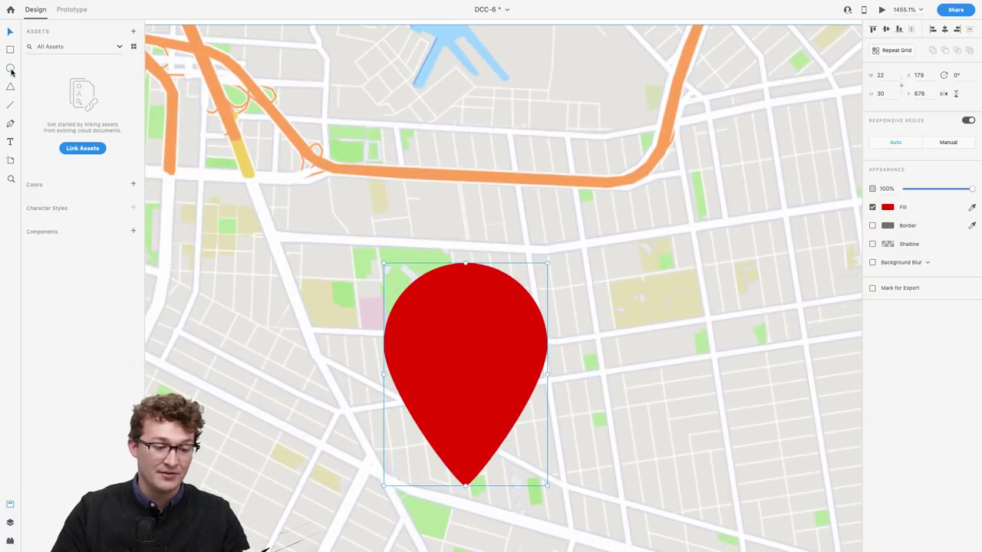
Draw a 10 by 10 white circle at X 185, Y 684 in the pin's head and remove its border.
left_click(10, 68)
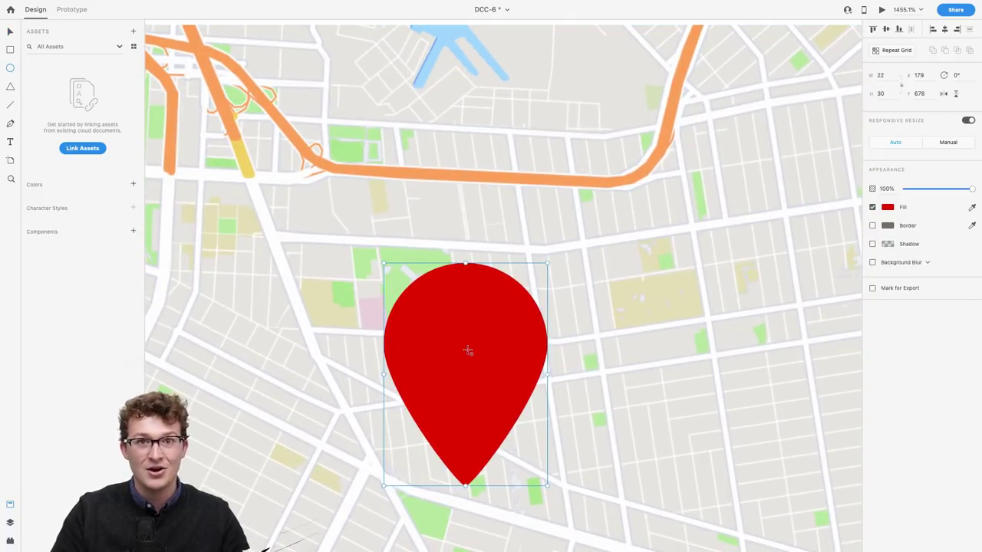
left_click_drag(468, 346, 502, 381)
left_click(873, 224)
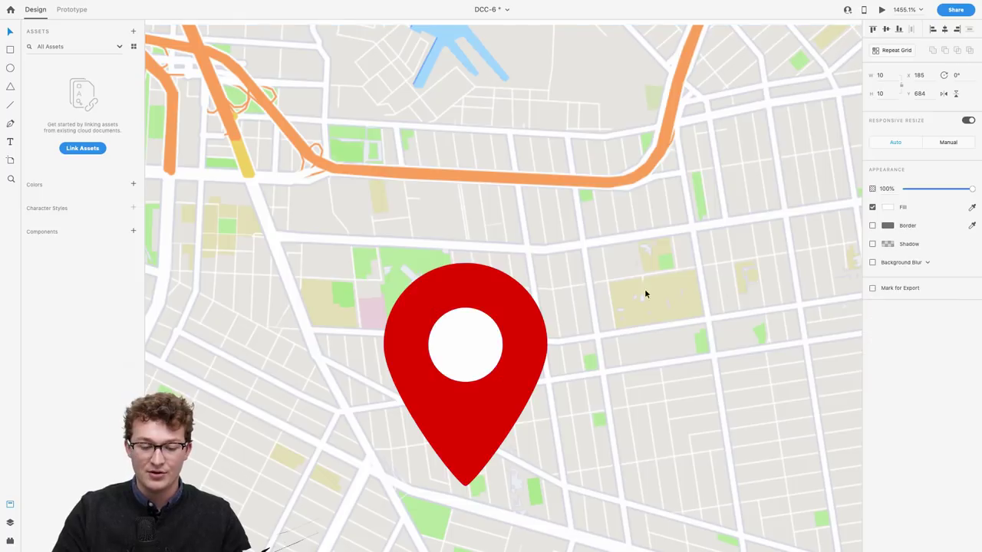
left_click(510, 330)
scroll(521, 328, "down", 10)
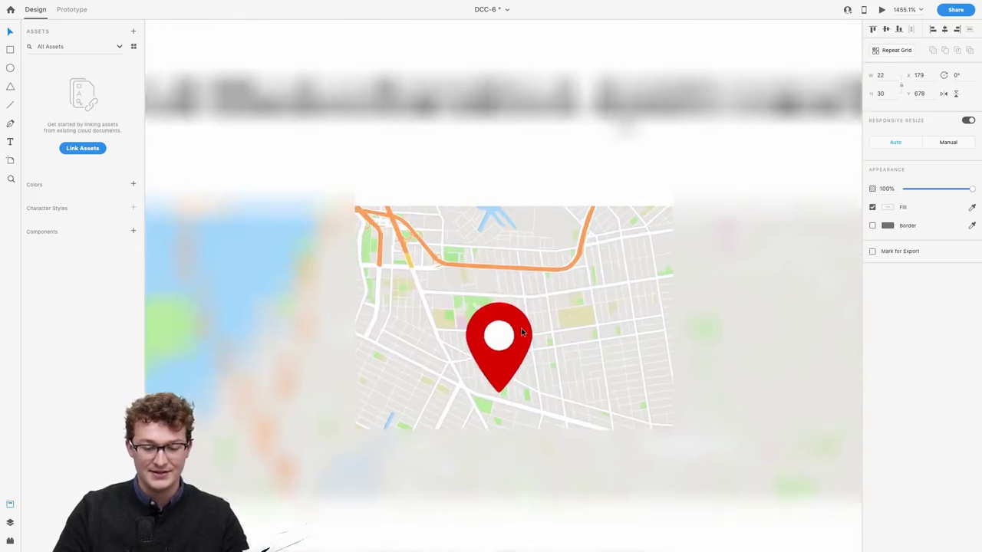
scroll(543, 301, "up", 3)
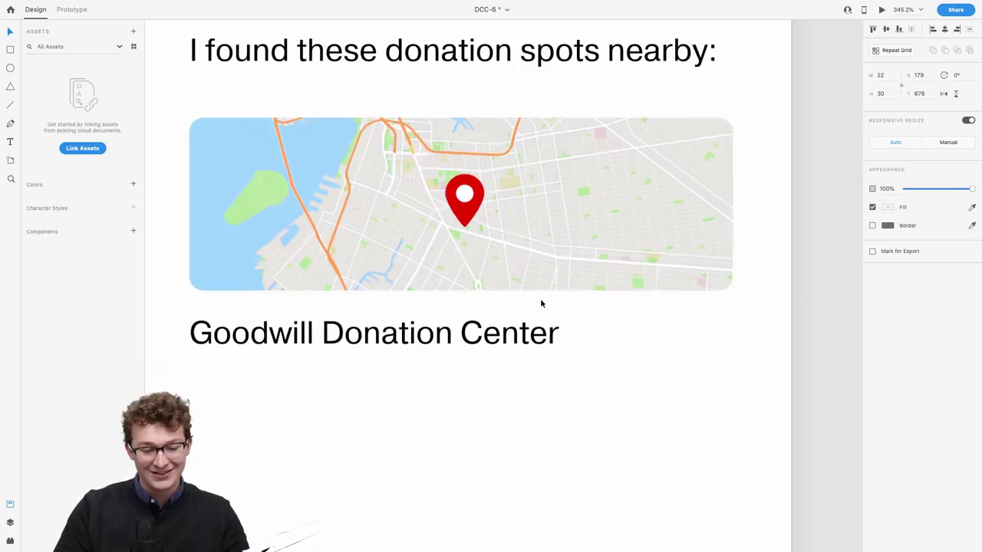
Duplicate the Goodwill Donation Center text and place the copy directly beneath the original at Y 777.
left_click(499, 345)
left_click_drag(378, 410, 382, 354)
scroll(381, 354, "down", 3)
left_click_drag(411, 315, 412, 338)
scroll(411, 339, "down", 3)
scroll(411, 339, "left", 2)
Replace the copied text with the donation center's street address on one line and its city and state on the next.
double_click(412, 335)
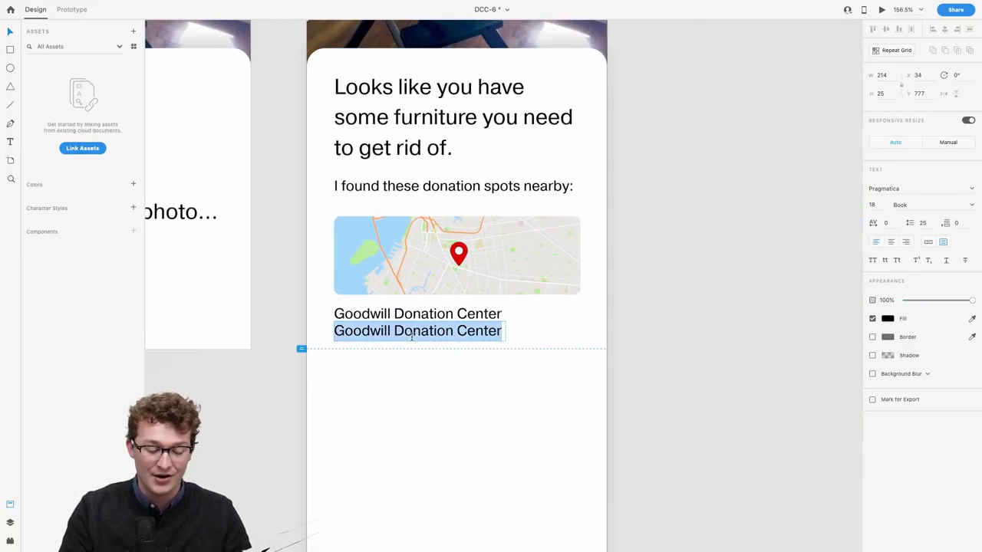
type("1116 Fla")
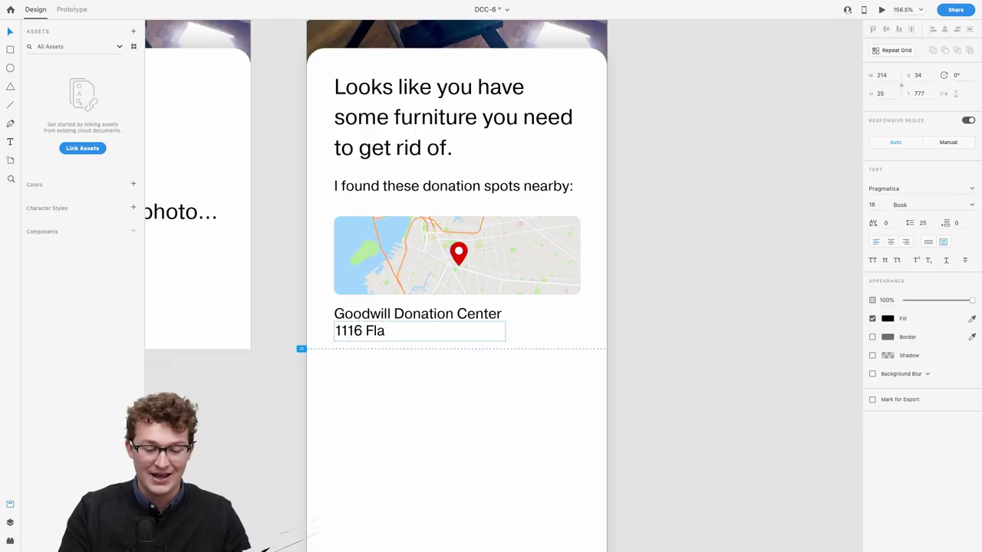
type("tbush Ave.")
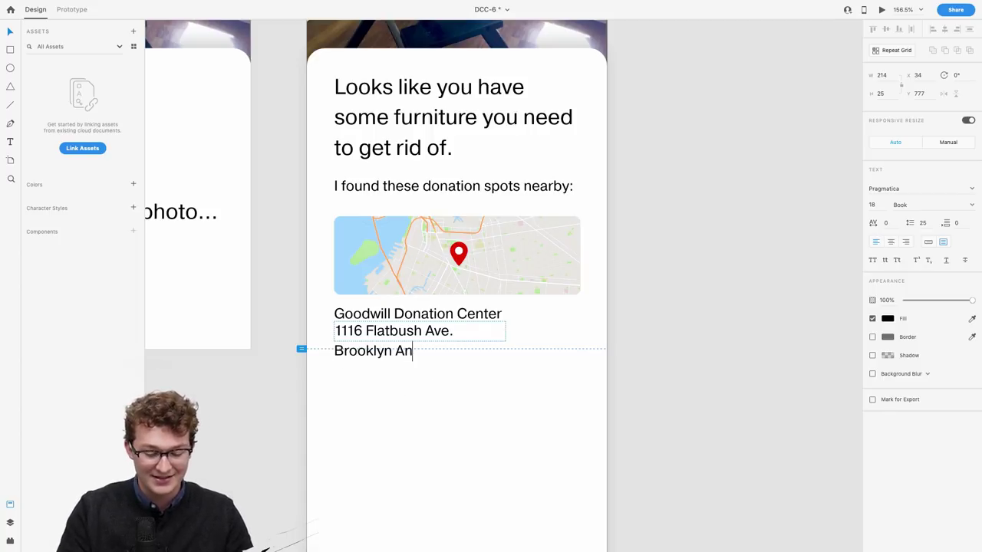
type("New York")
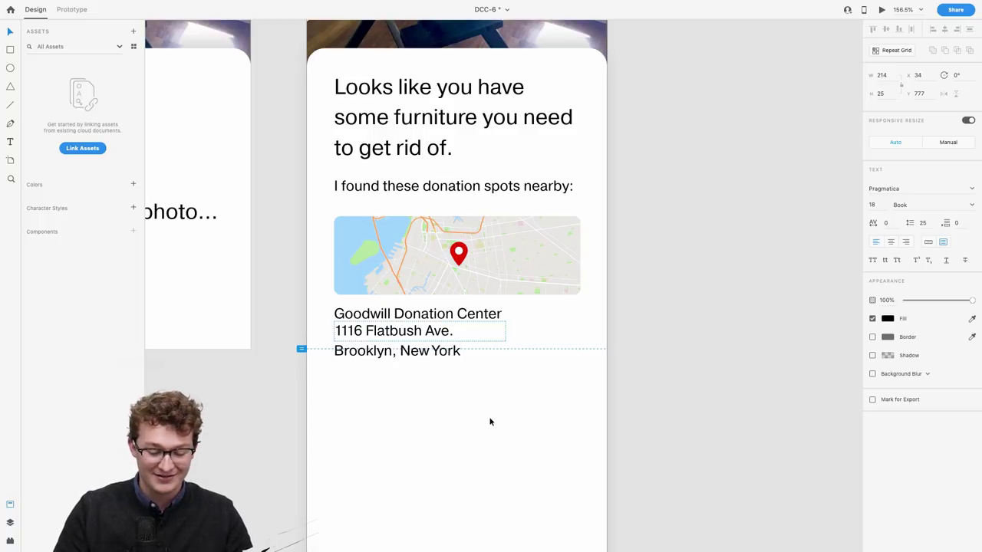
key("Escape")
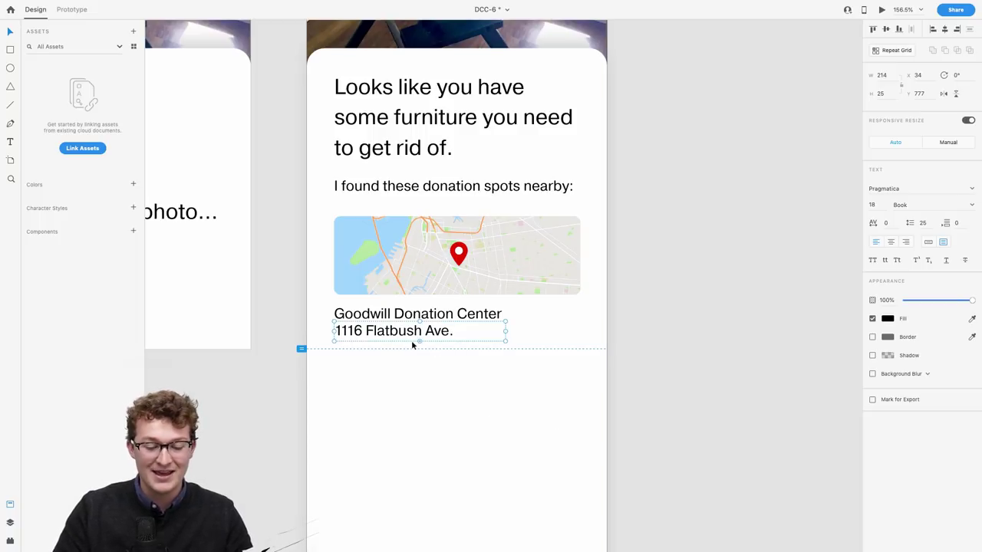
Enlarge the address text box to 297 by 60 and set its font size to 14.
left_click_drag(420, 341, 417, 370)
left_click_drag(507, 344, 571, 345)
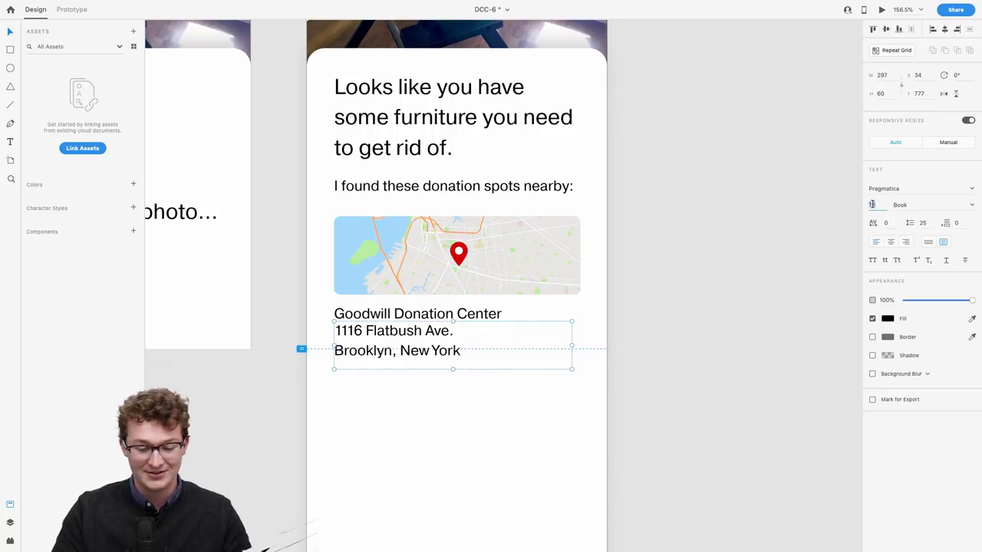
type("16")
key("Return")
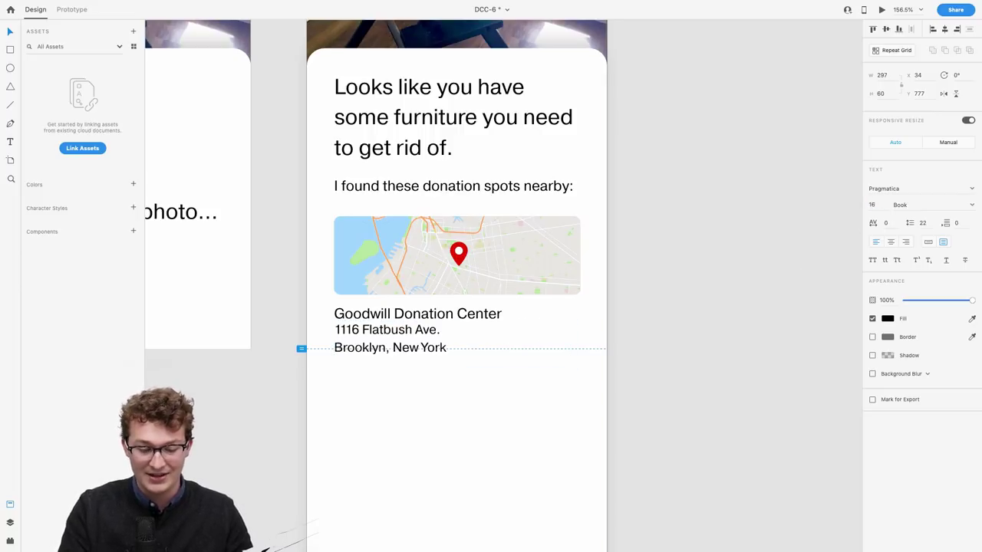
type("14")
key("Return")
Move the address text down to Y 785, lower its opacity to 40%, and shorten its box to a height of 52.
left_click(391, 346)
left_click_drag(390, 346, 390, 352)
key("4")
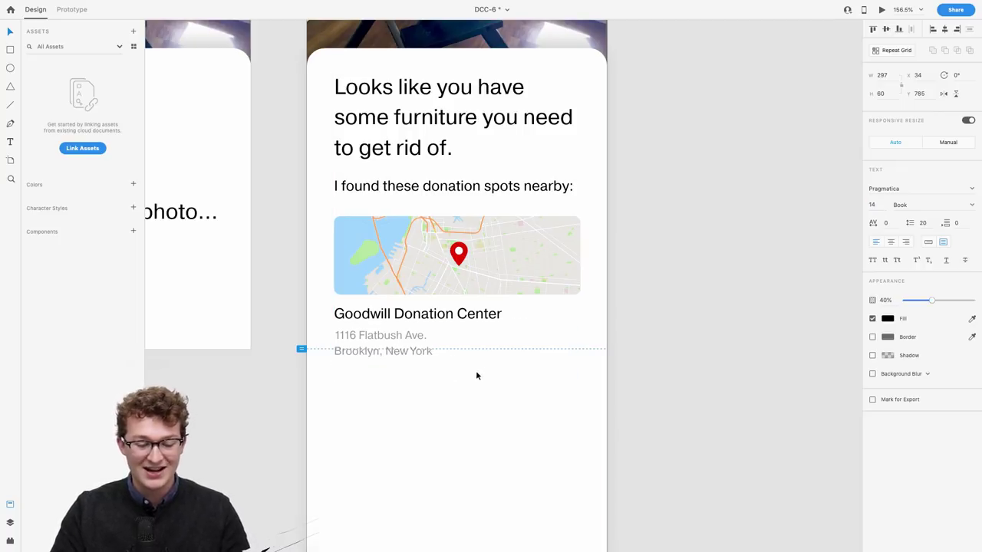
left_click_drag(452, 373, 454, 369)
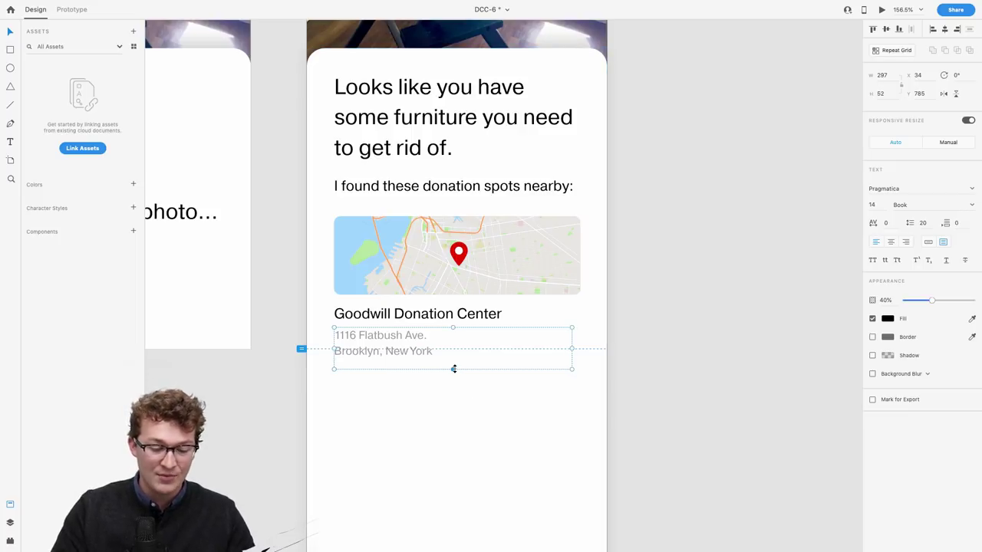
Turn the map, pin, center name and address into a repeat grid and extend it down to a height of 533.
left_click(418, 314, "shift")
left_click(419, 269, "shift")
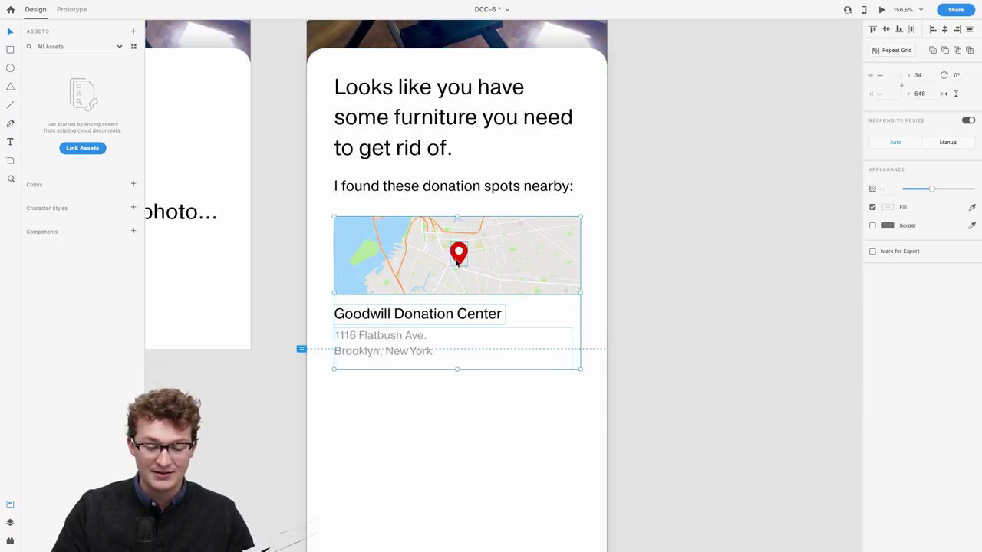
scroll(532, 257, "down", 5)
left_click(892, 51)
scroll(538, 282, "down", 2)
left_click_drag(474, 291, 478, 456)
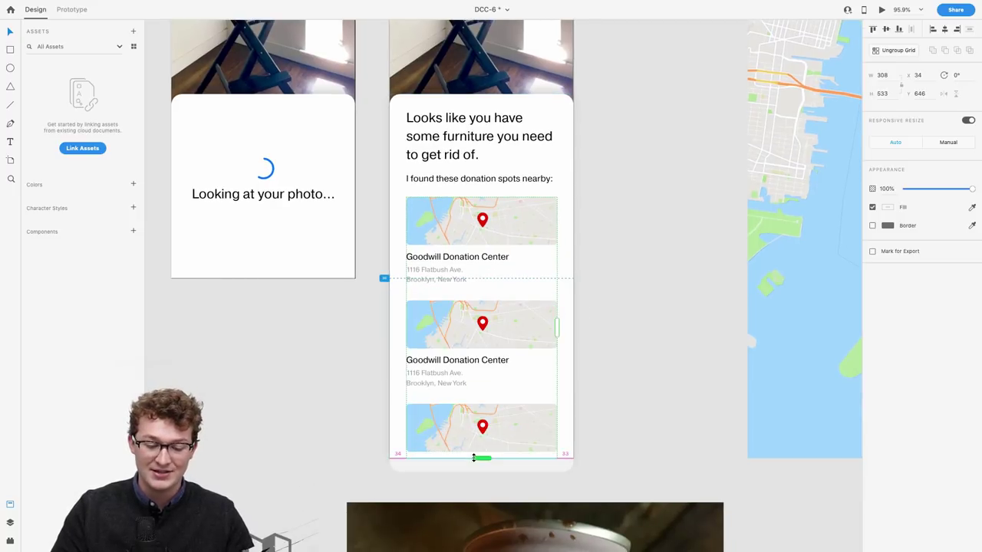
left_click(627, 277)
scroll(627, 276, "right", 3)
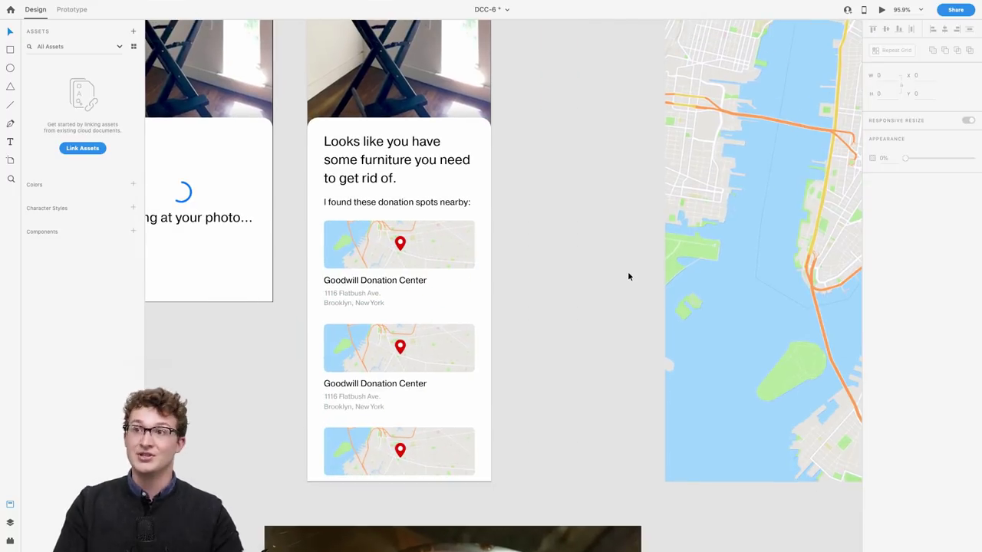
left_click(472, 222)
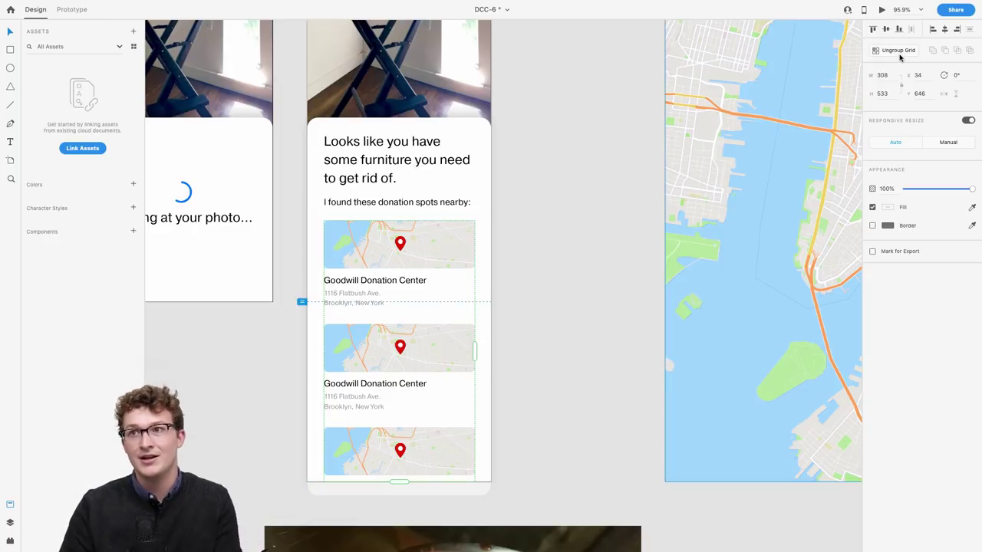
scroll(525, 256, "down", 3)
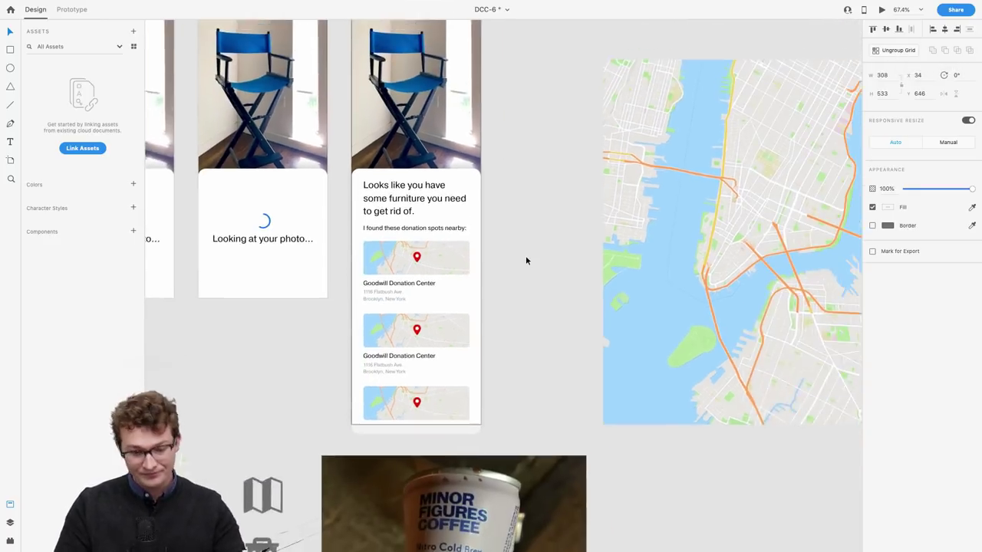
scroll(525, 260, "down", 5)
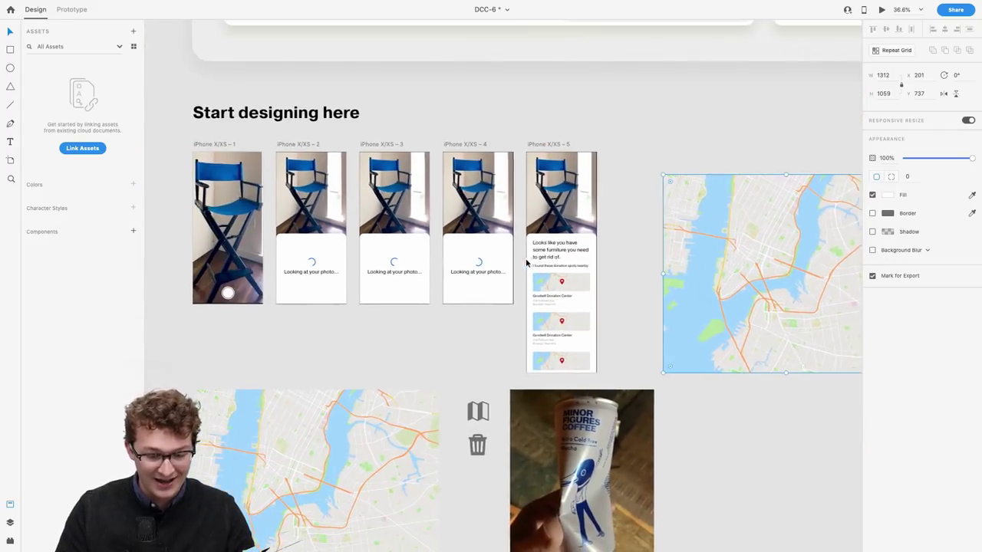
scroll(530, 264, "up", 5)
left_click(335, 184)
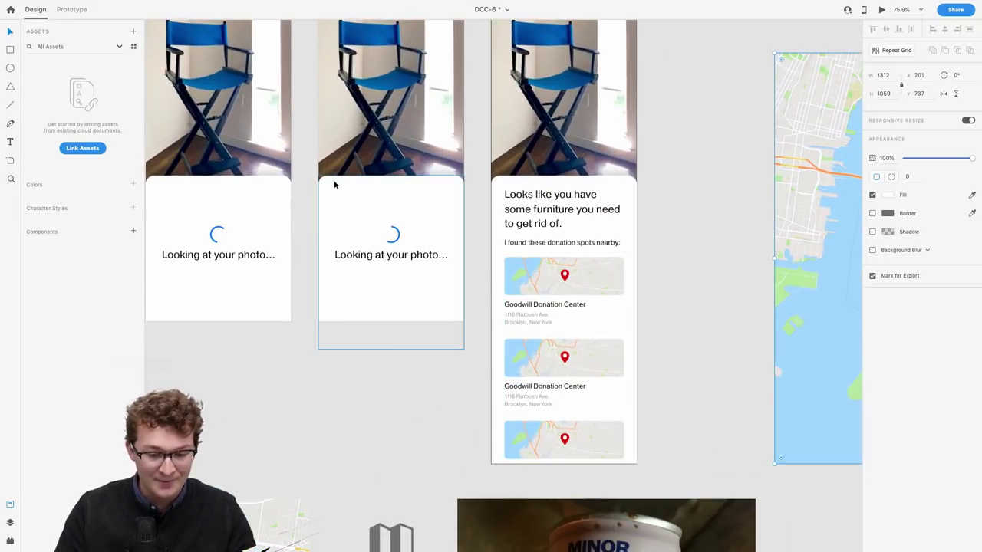
scroll(334, 184, "left", 5)
scroll(334, 184, "up", 2)
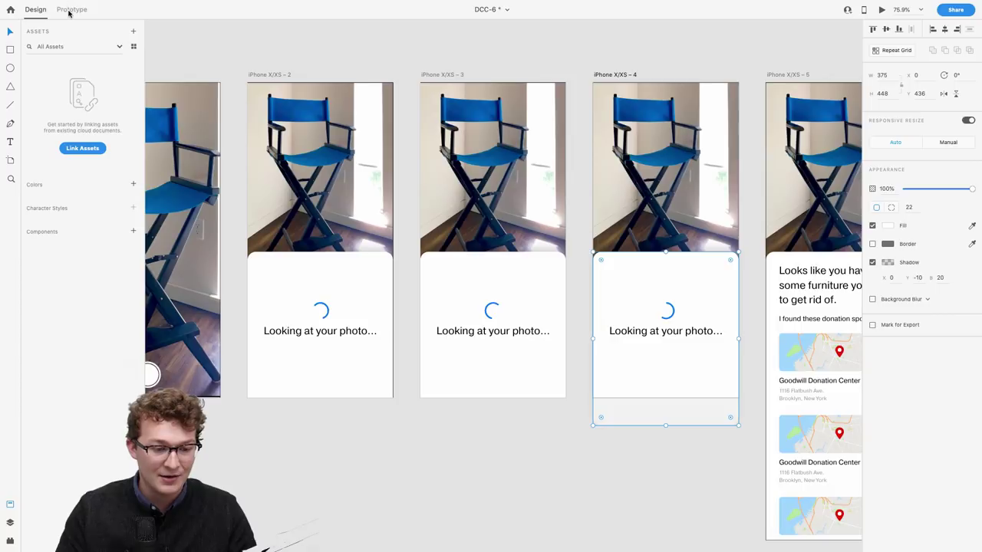
Switch to Prototype mode and open the second Goodwill Donation Center title in the repeat grid for editing.
left_click(70, 10)
scroll(752, 388, "right", 3)
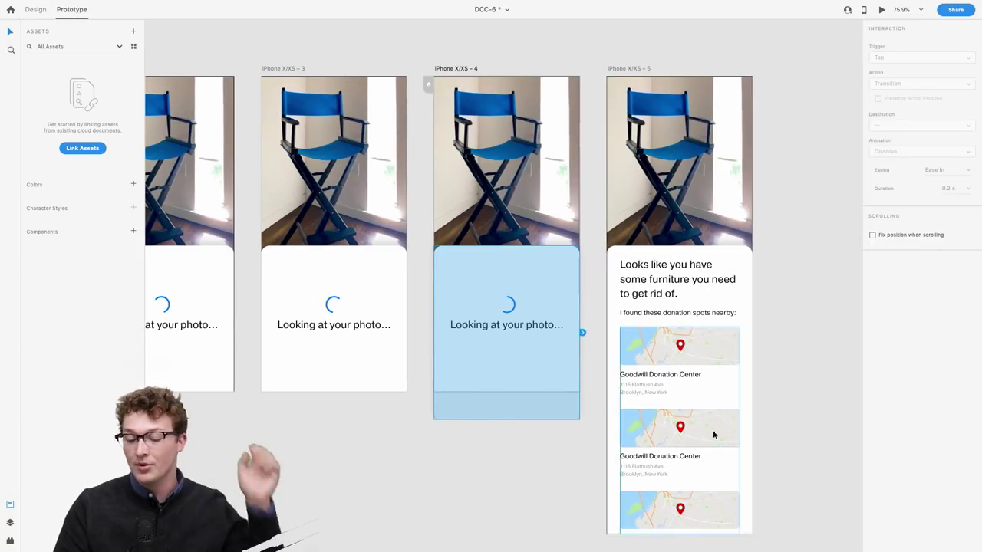
scroll(697, 423, "up", 10)
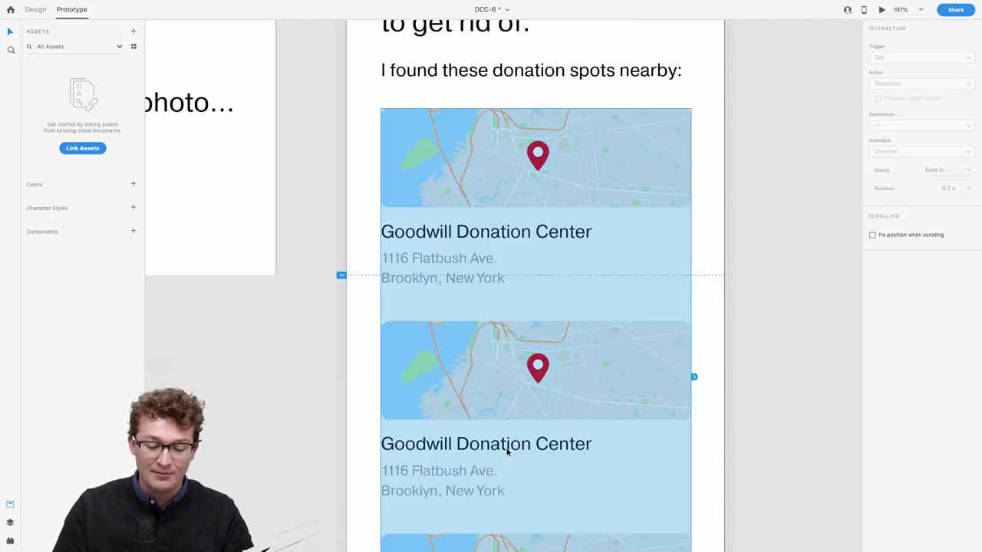
double_click(506, 452)
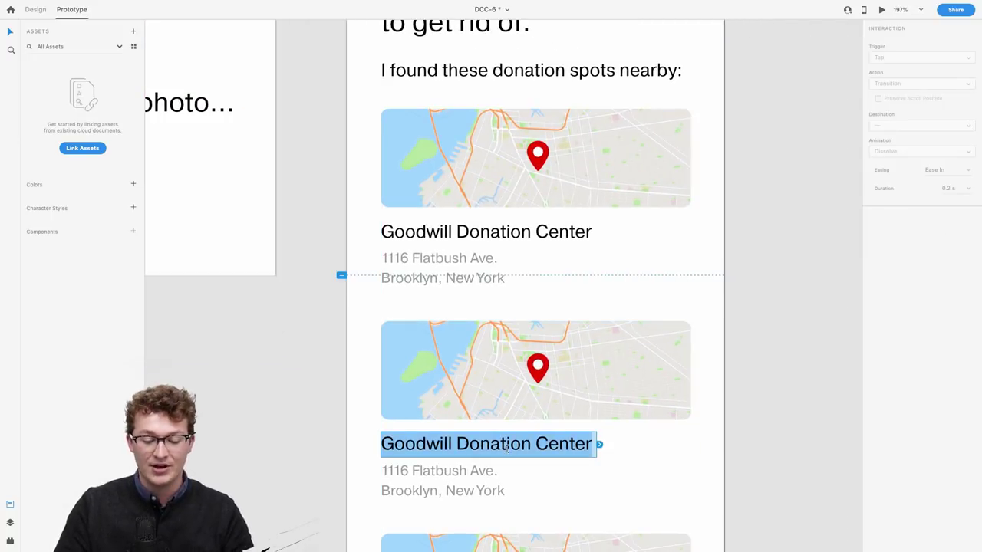
Try to reposition the map image inside the mask of the repeat grid's second card.
left_click_drag(570, 387, 771, 409)
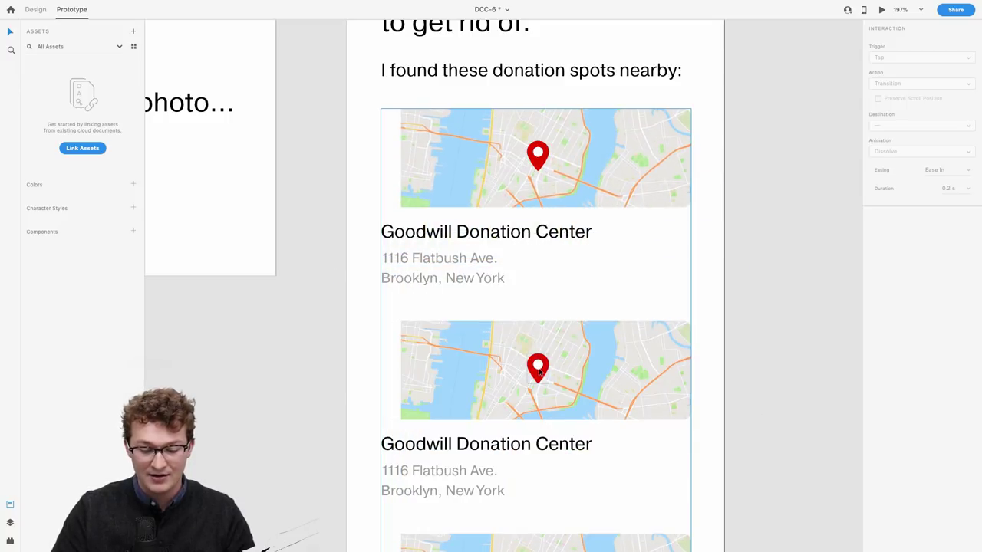
left_click_drag(442, 452, 760, 331)
scroll(760, 331, "right", 3)
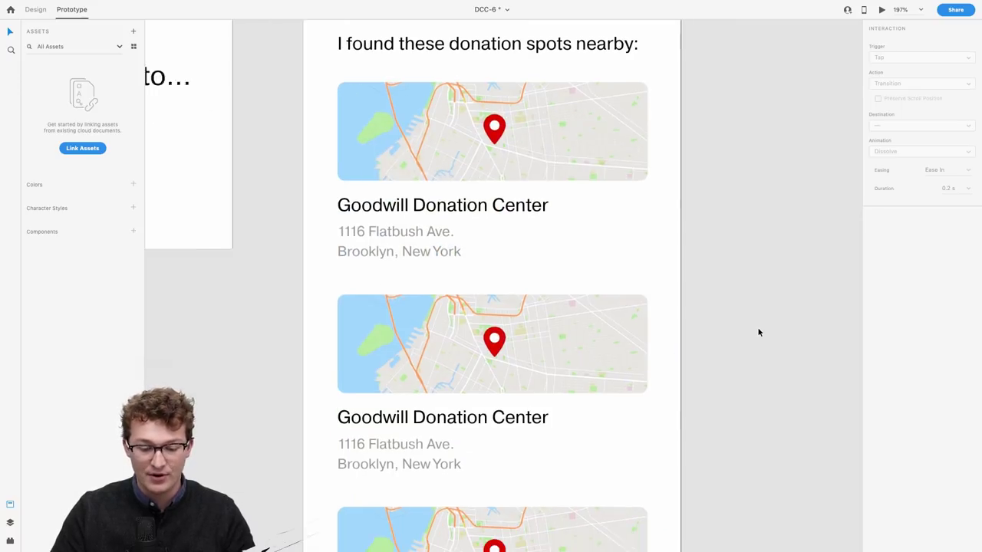
Convert the masked map in the repeat grid's first card into a component.
left_click(535, 147)
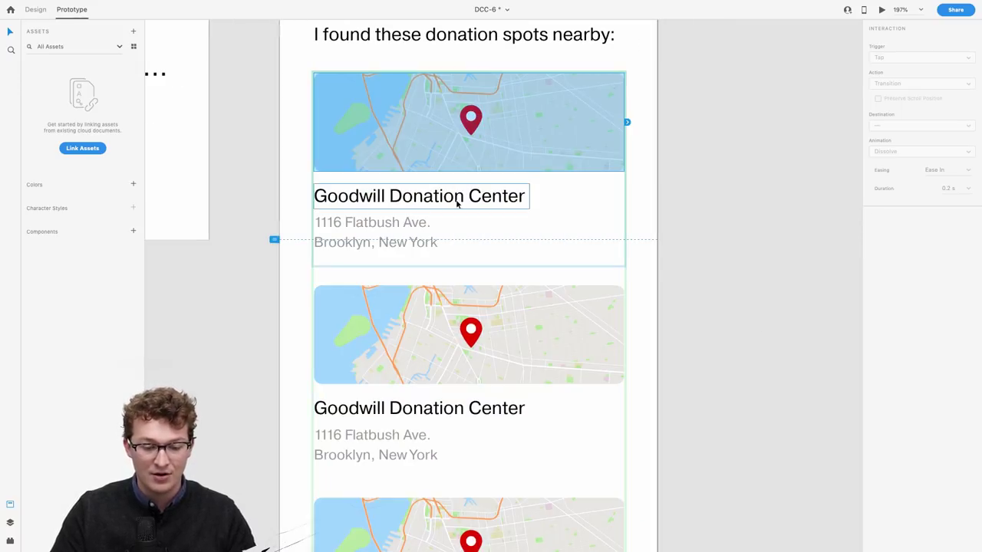
right_click(554, 124)
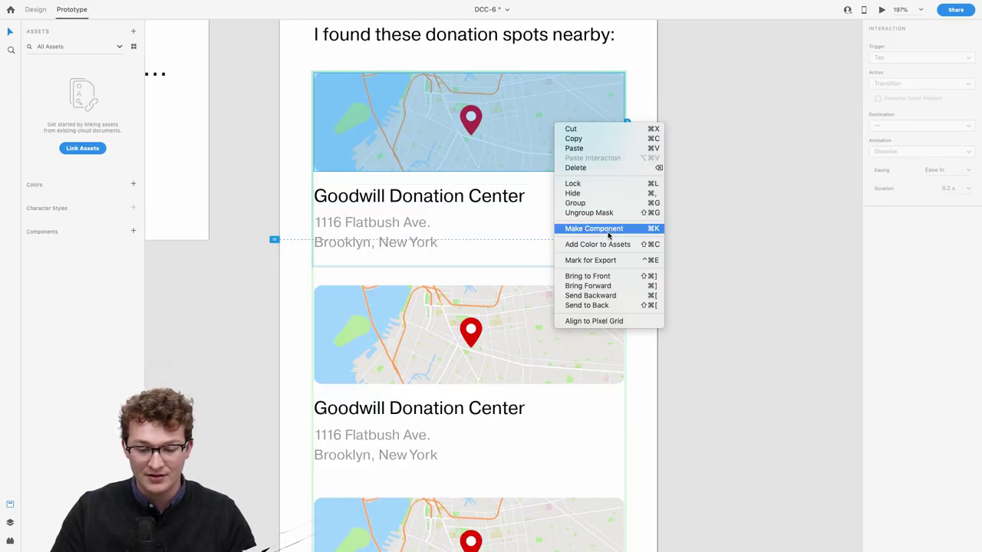
left_click(610, 232)
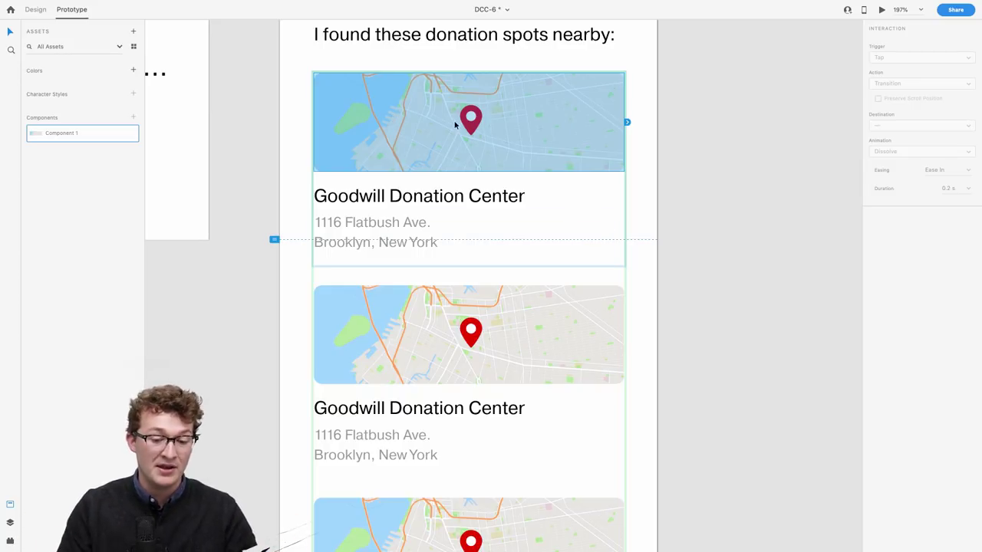
Shift the map image inside the second card's mask so that it shows a different part of the city.
left_click(538, 343)
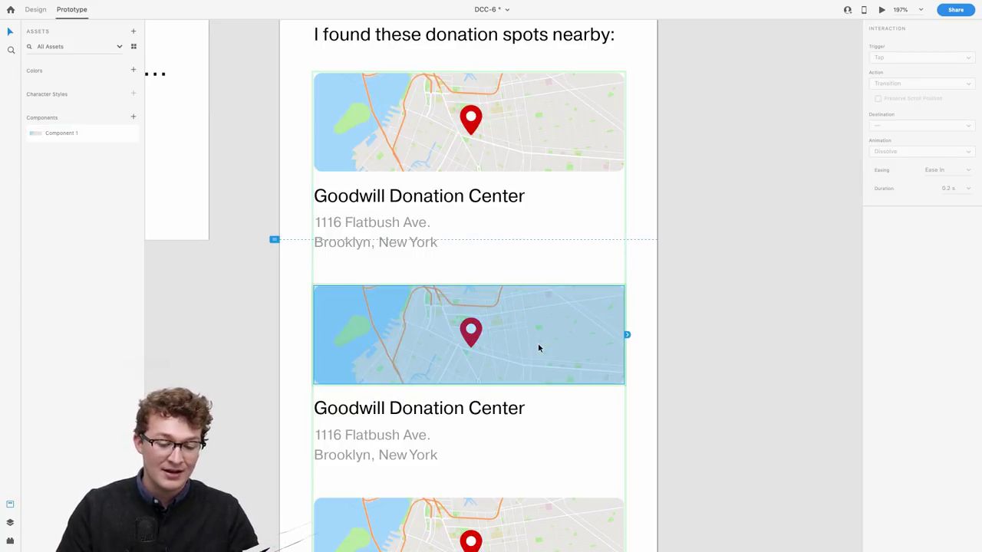
left_click_drag(496, 307, 519, 418)
left_click_drag(530, 340, 532, 342)
left_click(704, 326)
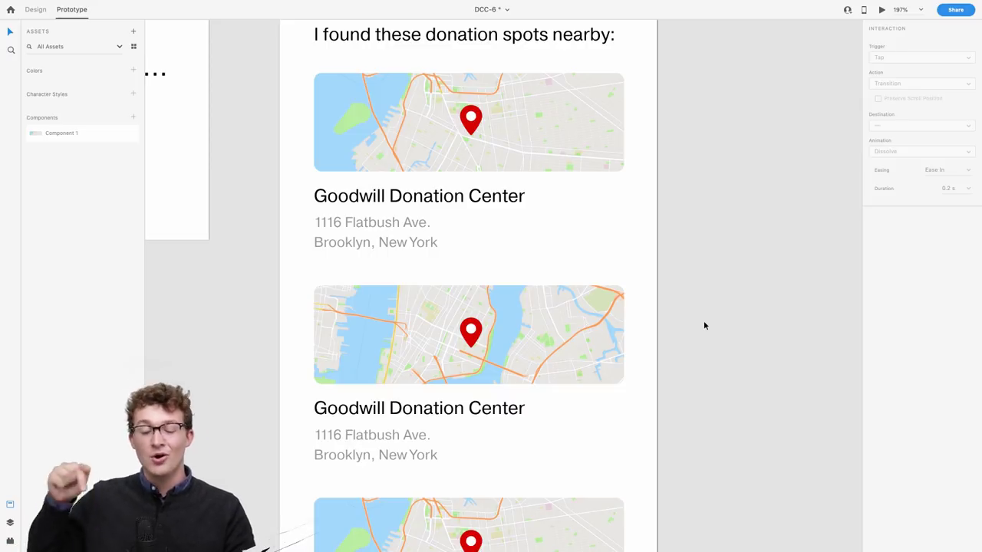
Change the title of the repeat grid's second card to "Housingworks Donations".
scroll(652, 339, "down", 5)
scroll(460, 357, "up", 5)
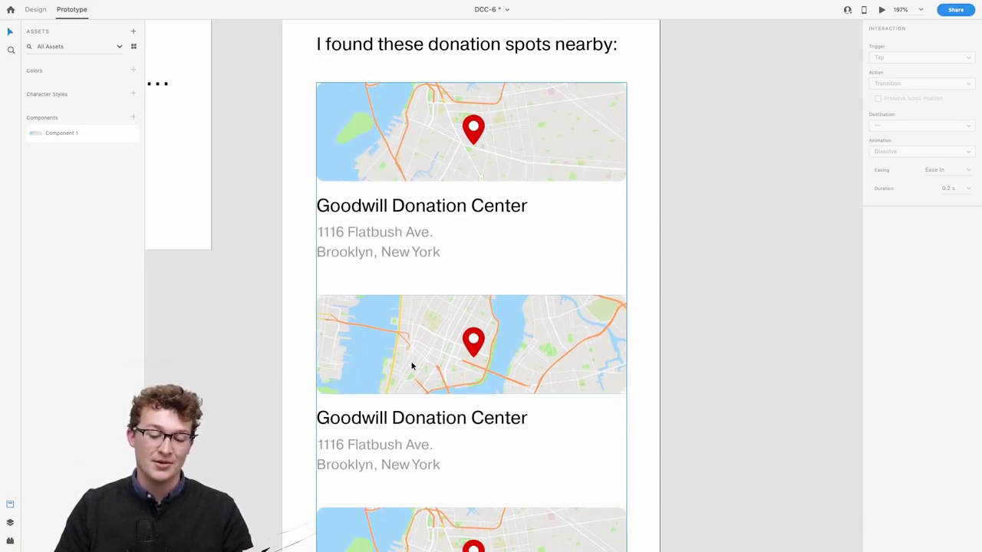
scroll(418, 362, "up", 4)
left_click(337, 458)
double_click(359, 422)
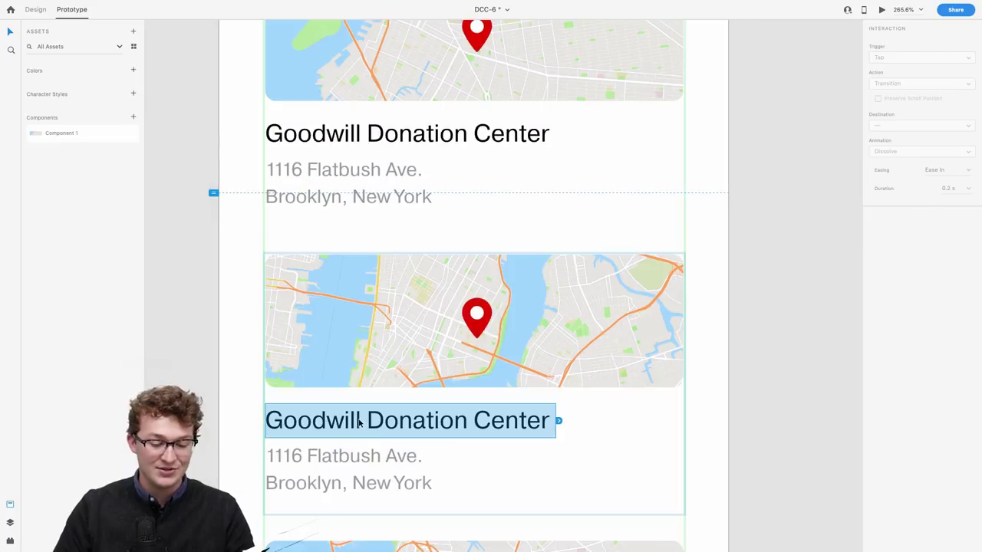
double_click(345, 421)
triple_click(341, 421)
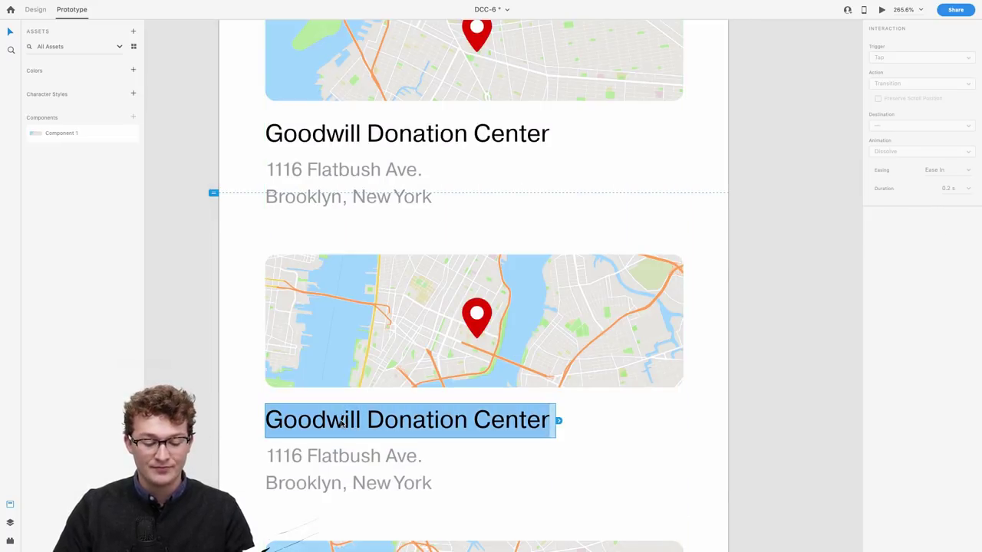
type("Housingwo")
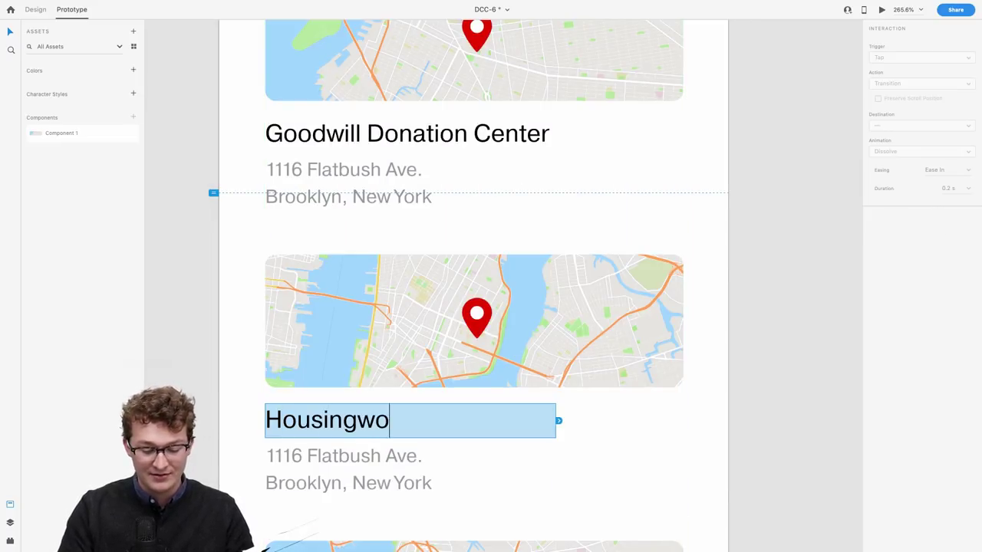
type("rks Donations")
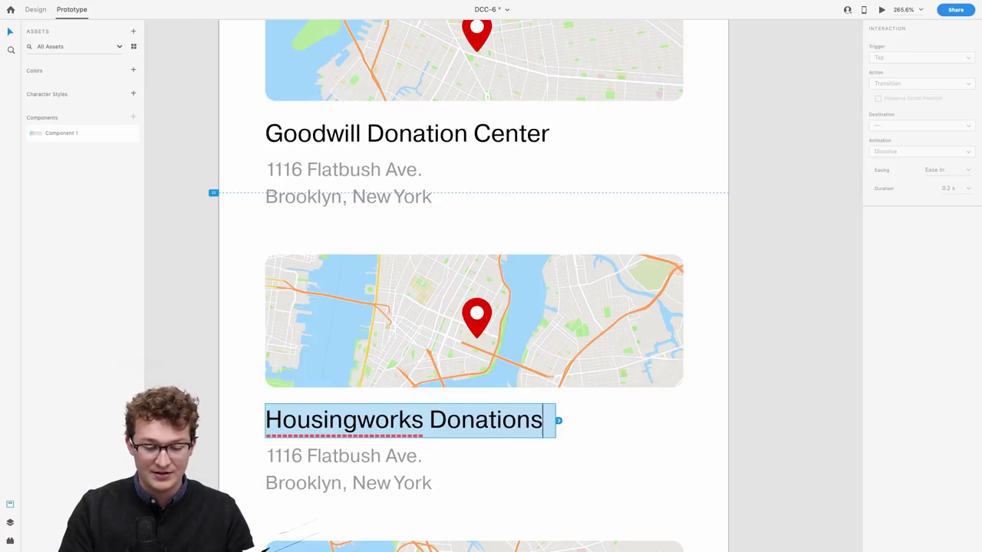
left_click(611, 478)
scroll(609, 475, "down", 5)
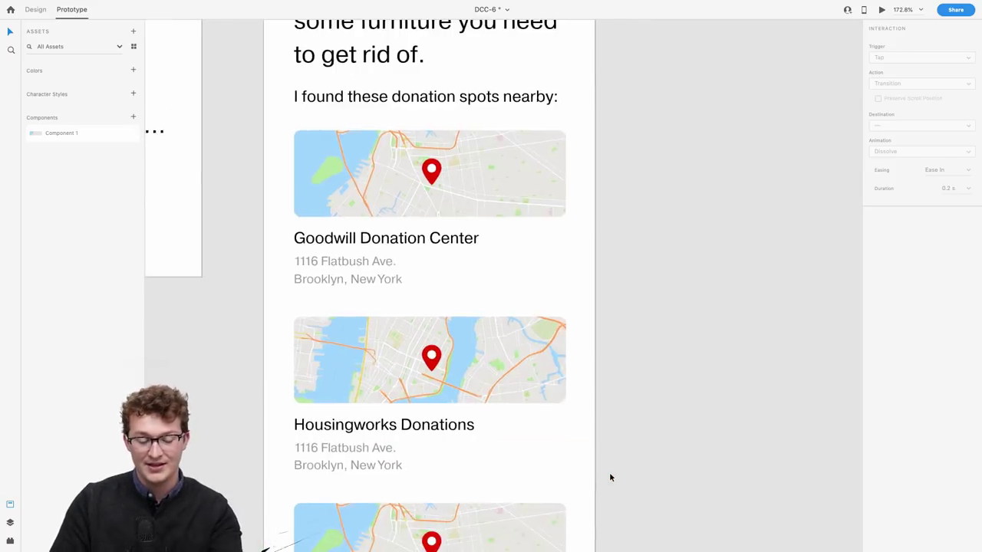
Examine the white panels on the loading screens and the existing links between those artboards.
scroll(642, 481, "up", 5)
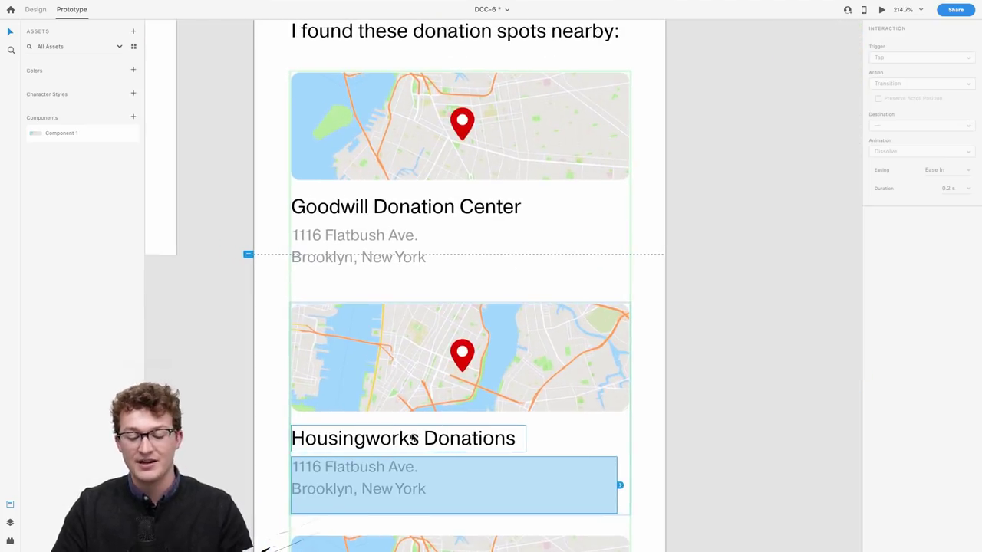
scroll(407, 438, "down", 5)
scroll(411, 435, "down", 5)
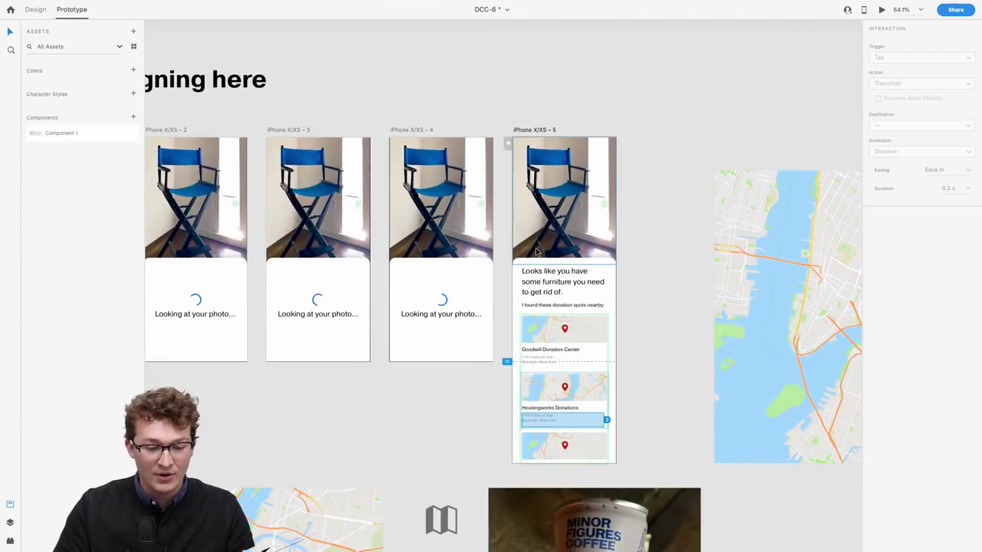
left_click(441, 322)
scroll(441, 307, "left", 5)
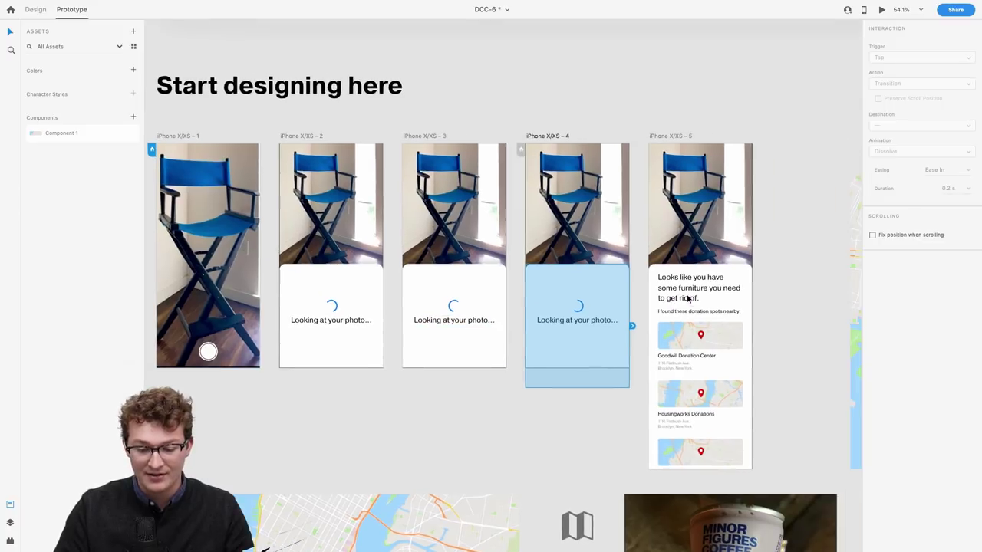
scroll(538, 313, "right", 3)
left_click(341, 302)
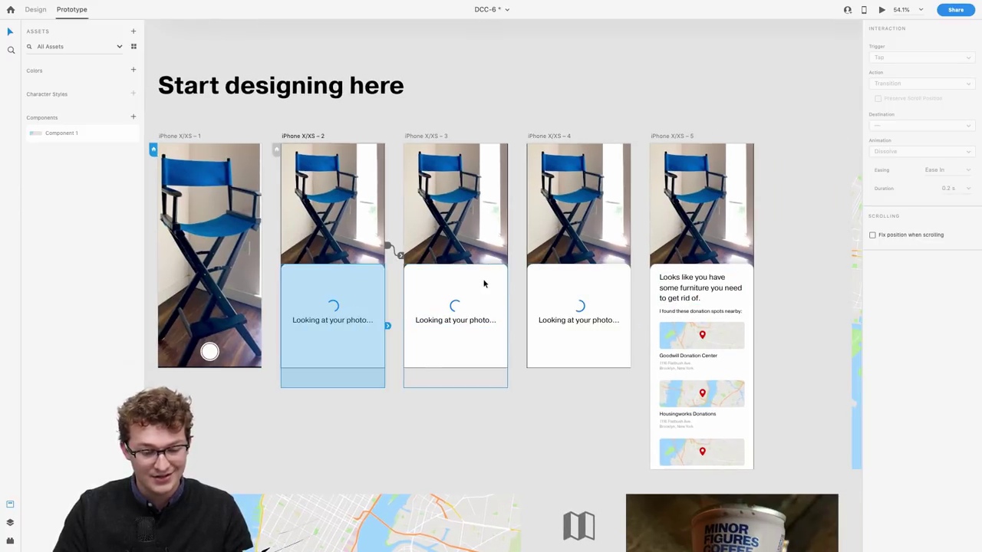
left_click(454, 306)
left_click(576, 284)
scroll(576, 281, "right", 5)
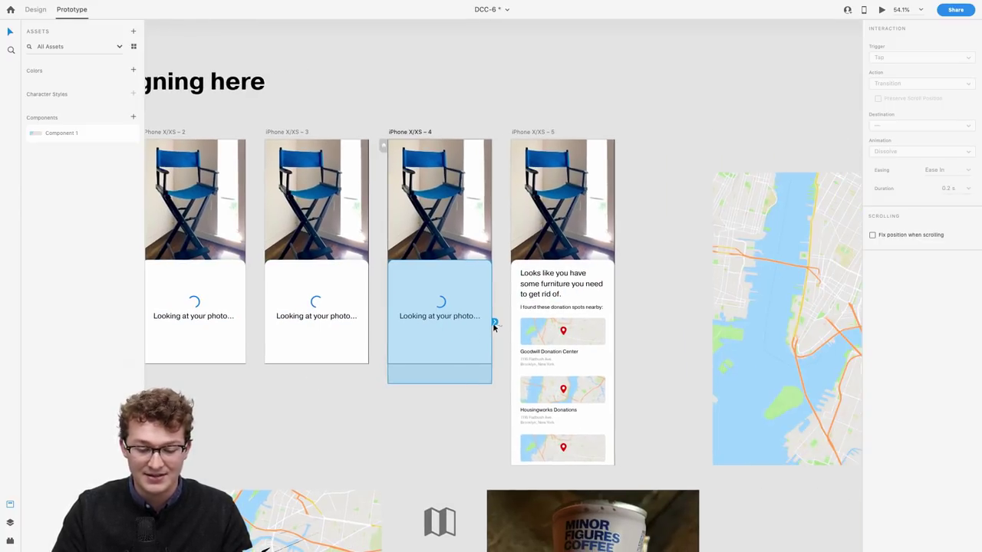
scroll(493, 326, "up", 5)
scroll(493, 326, "down", 2)
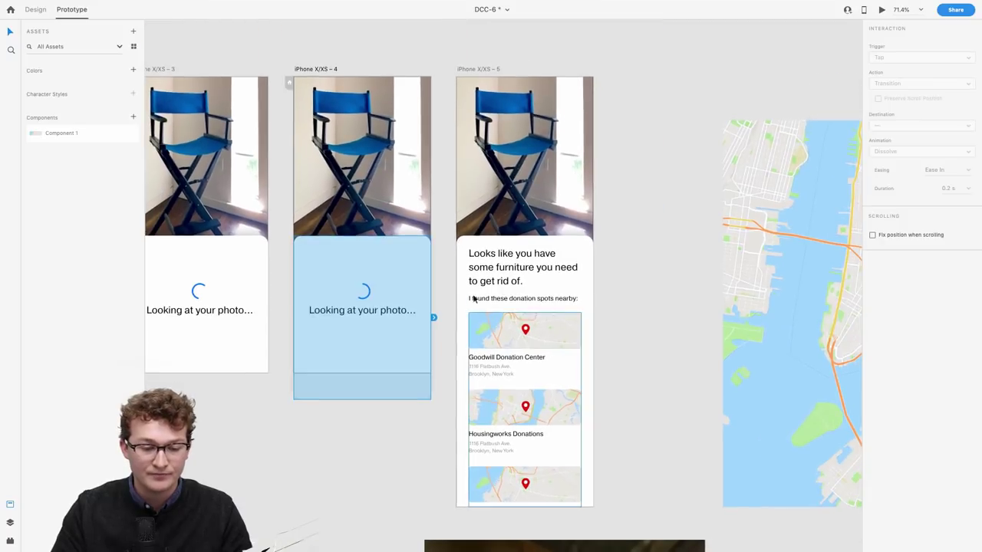
left_click(311, 71)
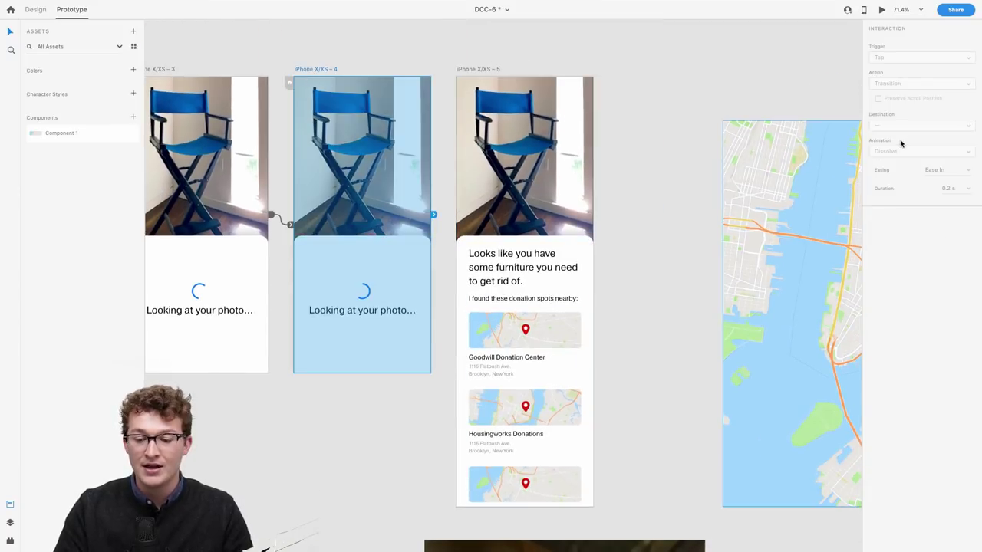
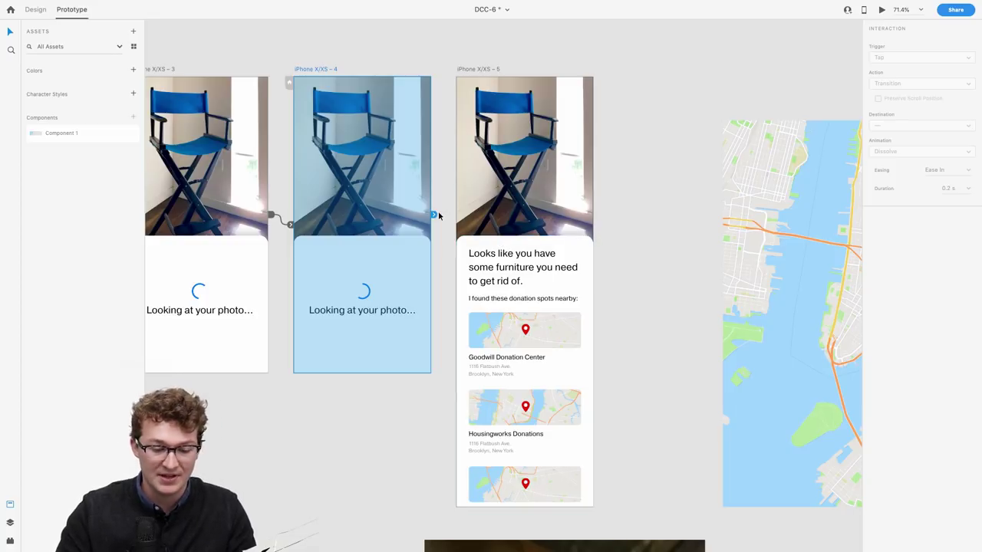
left_click(410, 263)
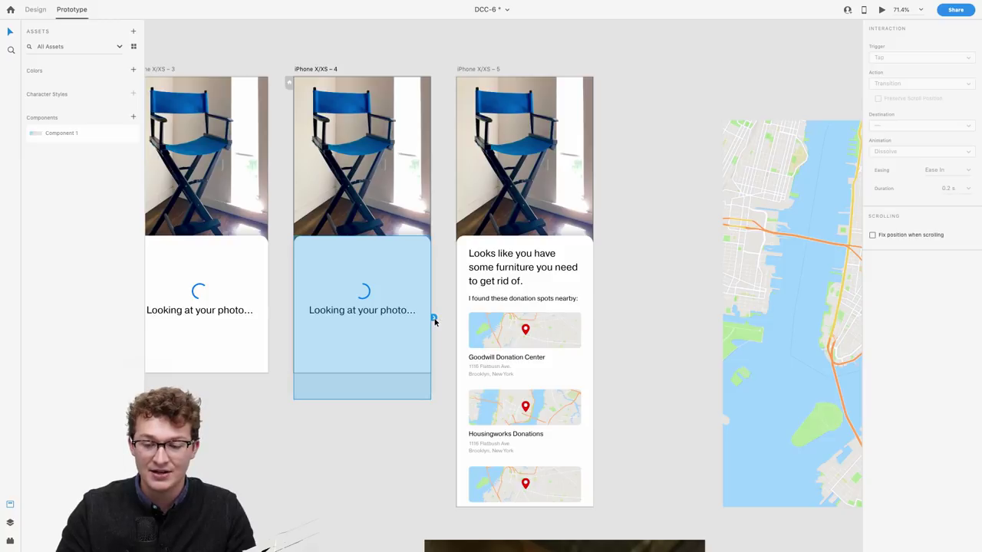
left_click(434, 320)
left_click(923, 59)
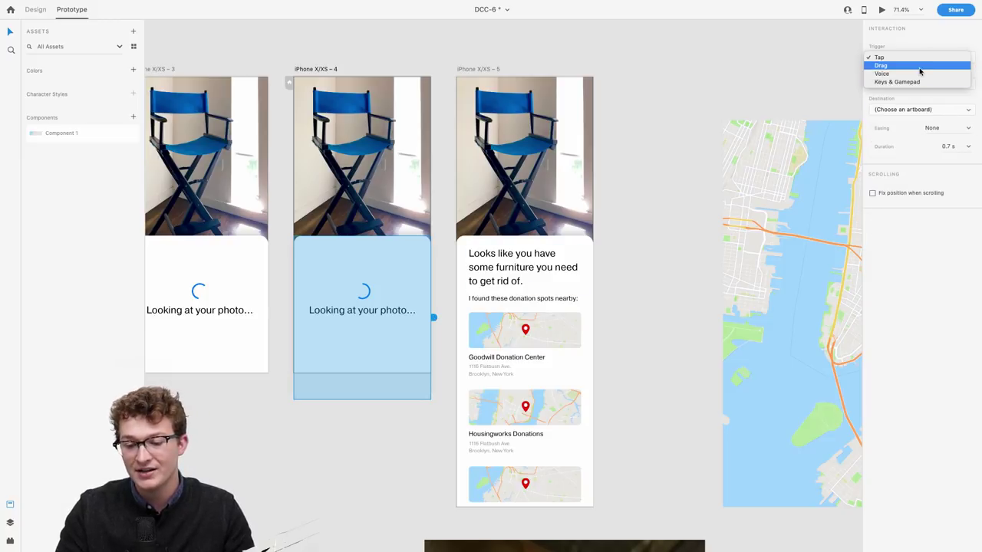
left_click(917, 57)
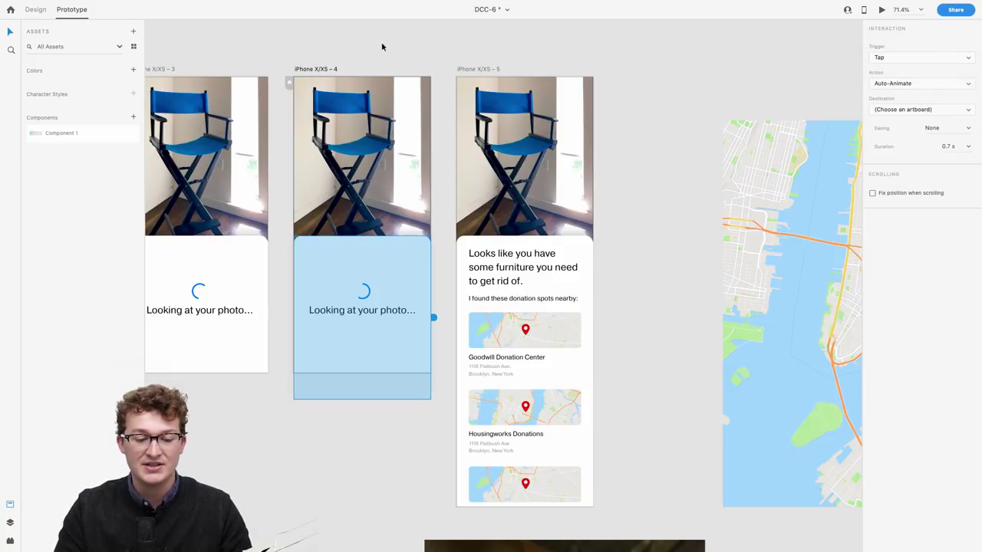
Link the iPhone X/XS – 4 artboard to iPhone X/XS – 5 with a Time-triggered Auto-Animate transition.
left_click(325, 70)
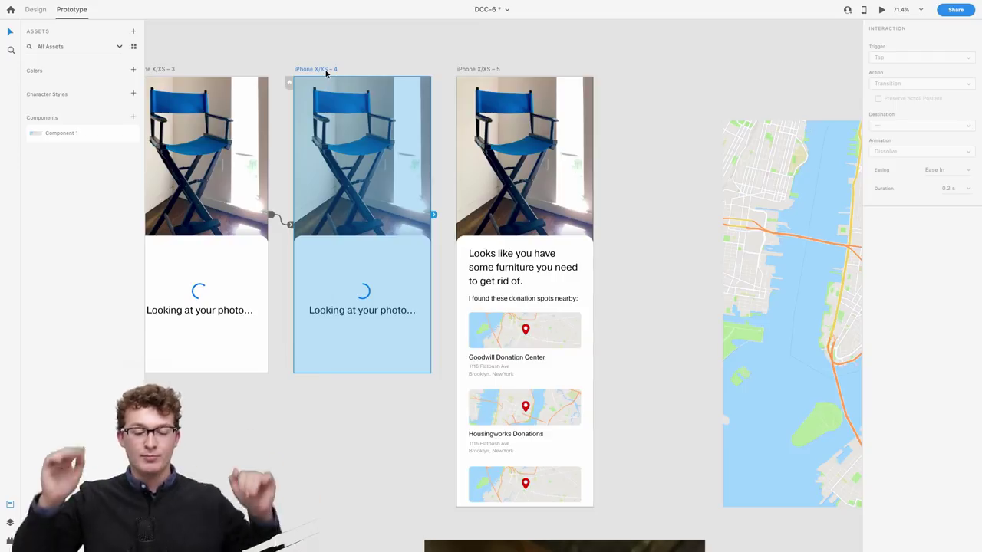
left_click_drag(433, 214, 537, 344)
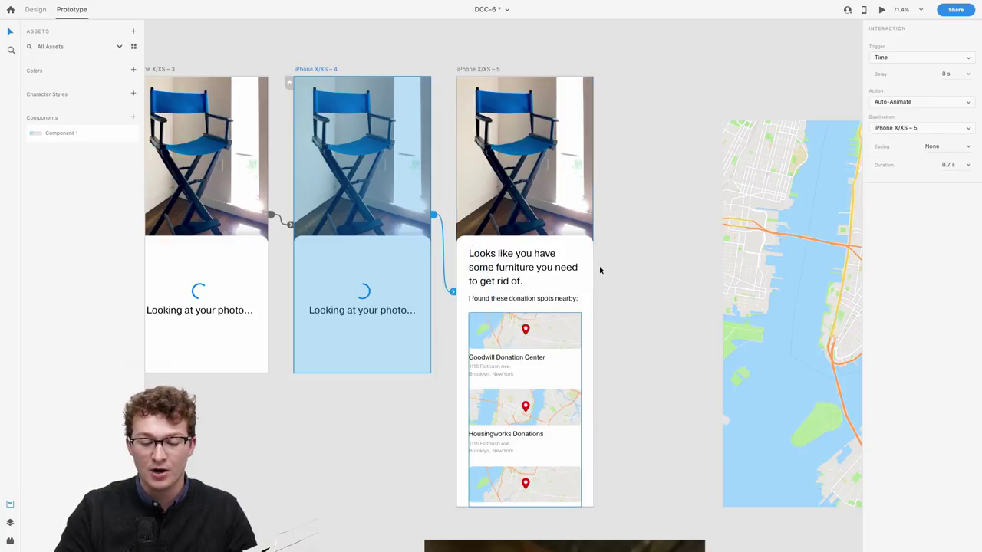
left_click(896, 60)
left_click(925, 198)
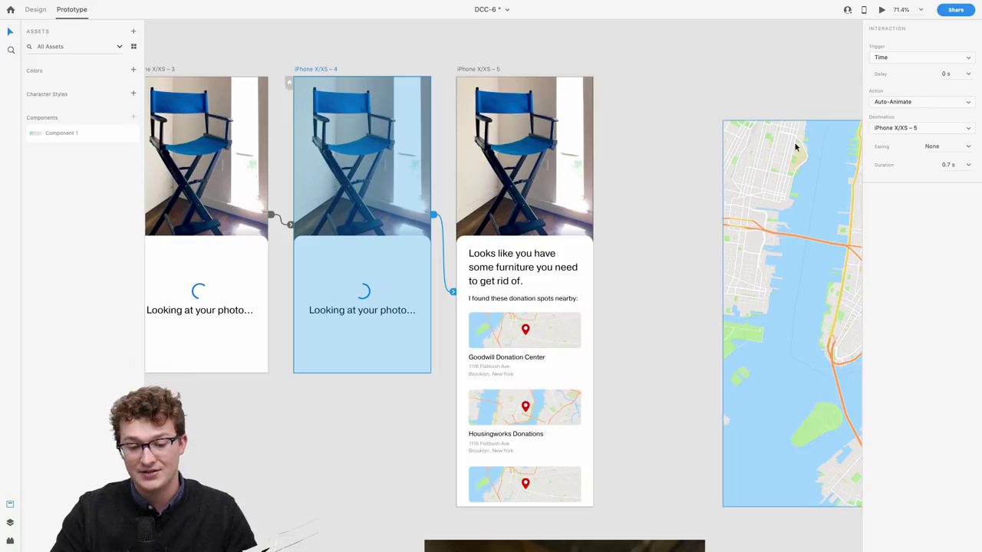
Edit the duration of the transition from iPhone X/XS – 4 to iPhone X/XS – 5 and check its easing options.
scroll(578, 241, "up", 3)
scroll(578, 240, "down", 2)
scroll(578, 241, "down", 5)
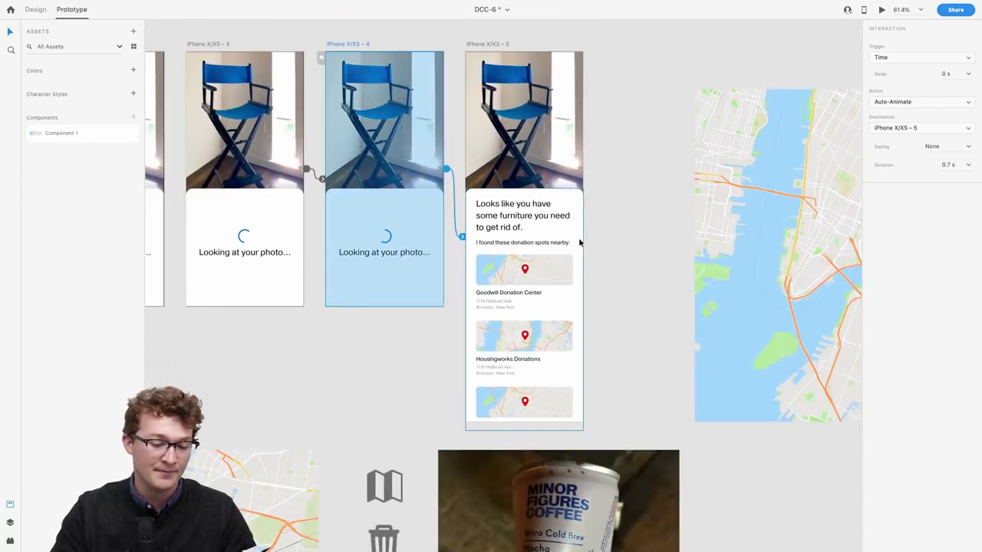
scroll(578, 242, "right", 2)
scroll(578, 242, "down", 1)
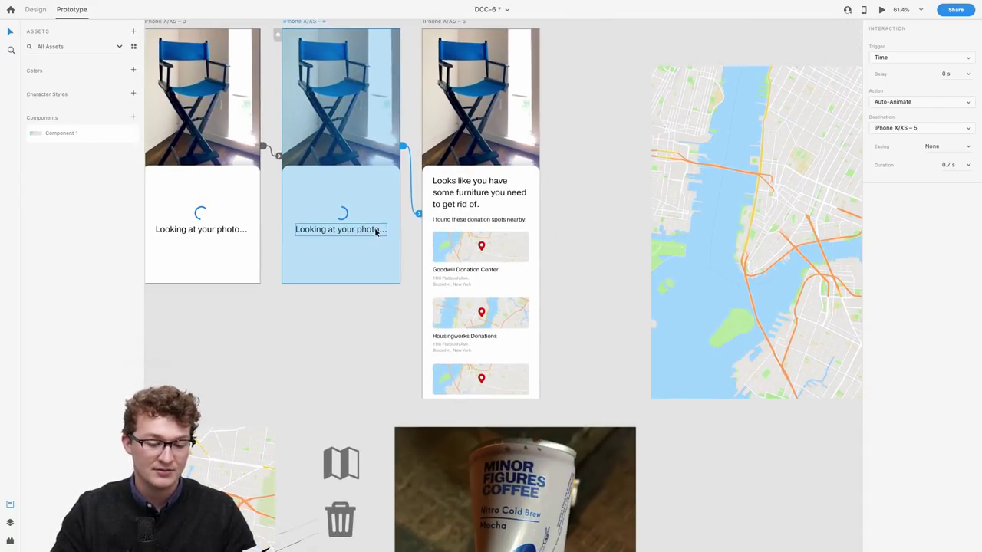
scroll(507, 236, "up", 3)
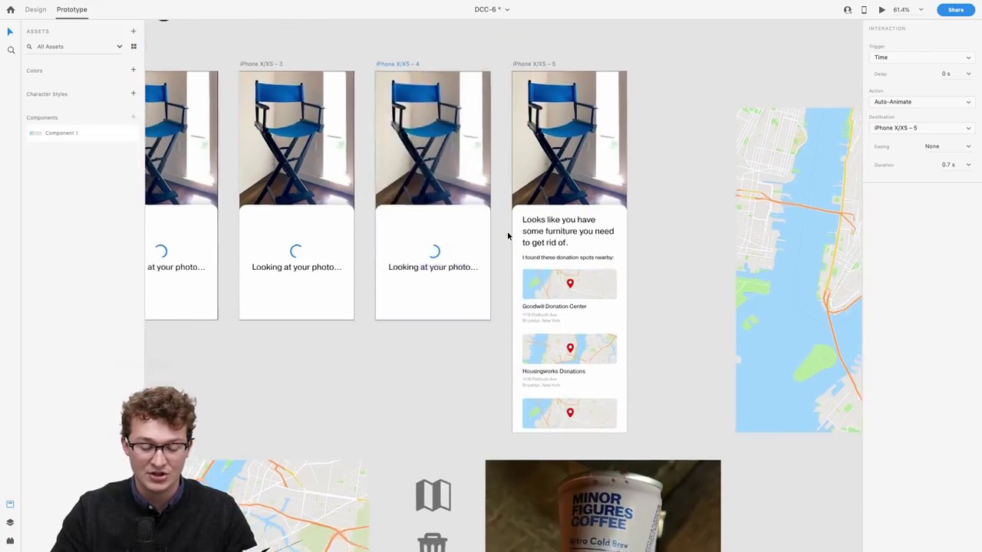
scroll(507, 237, "up", 2)
scroll(507, 236, "down", 4)
scroll(514, 237, "up", 1)
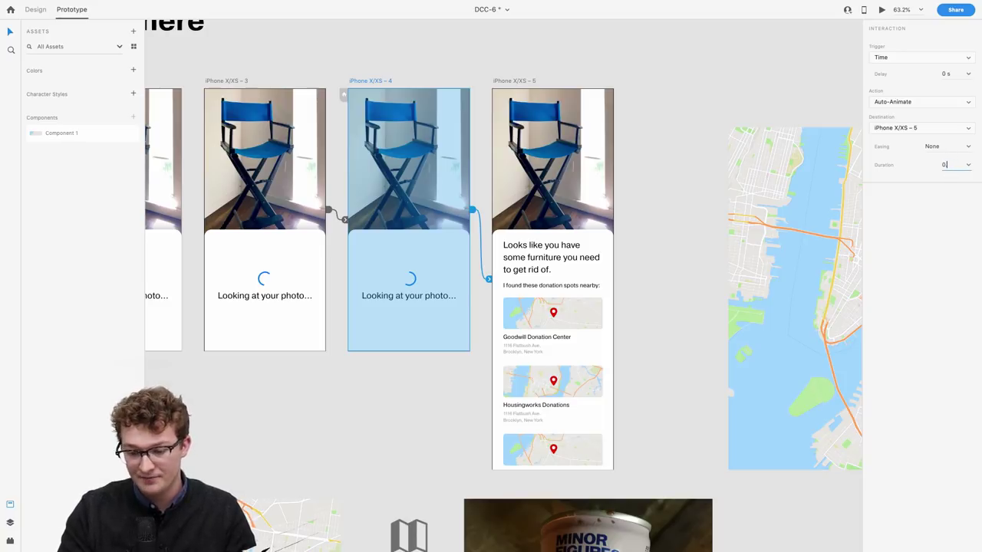
left_click(967, 146)
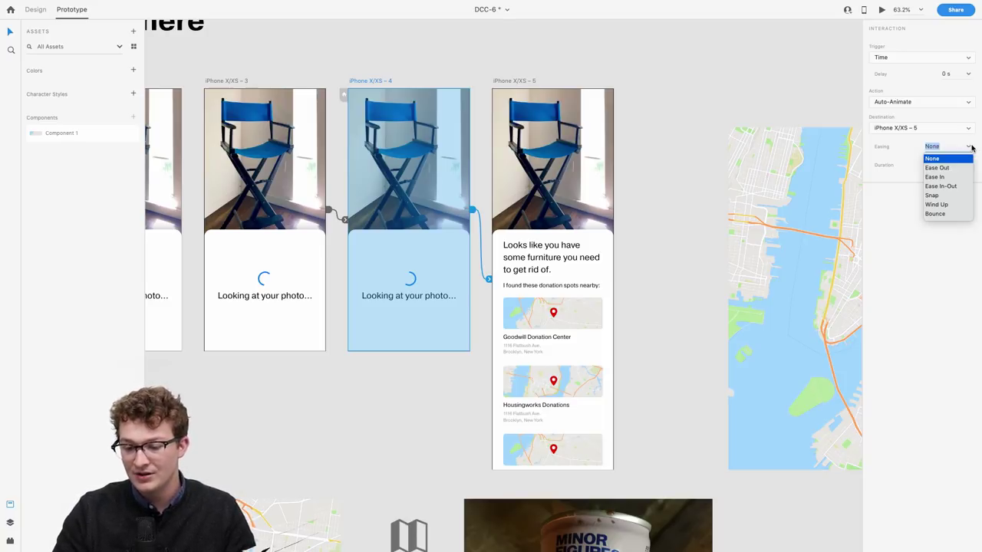
left_click(923, 257)
Preview the prototype from the iPhone X/XS – 1 artboard, trigger the shutter and scroll through the donation results.
scroll(565, 203, "down", 3)
scroll(461, 230, "left", 3)
left_click(320, 196)
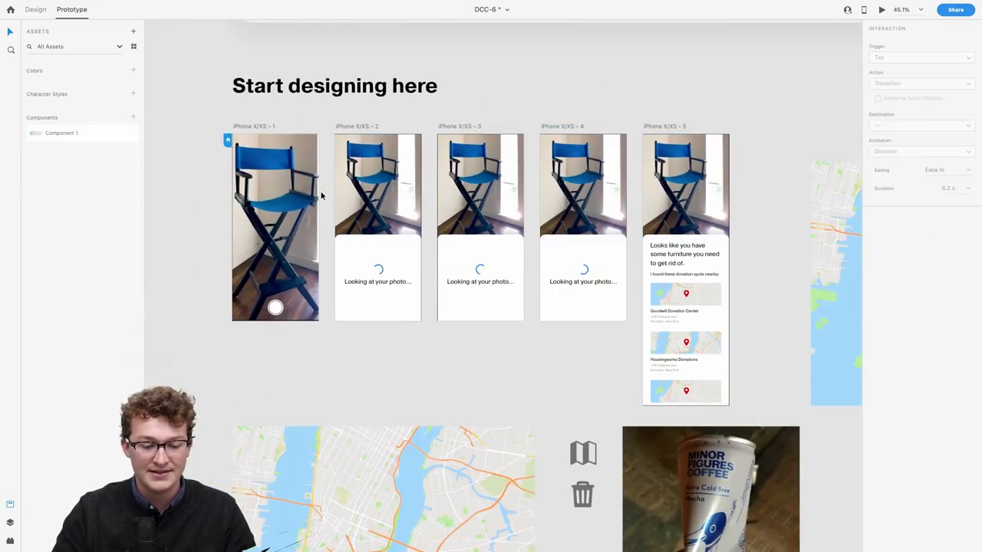
left_click(286, 200)
left_click(880, 10)
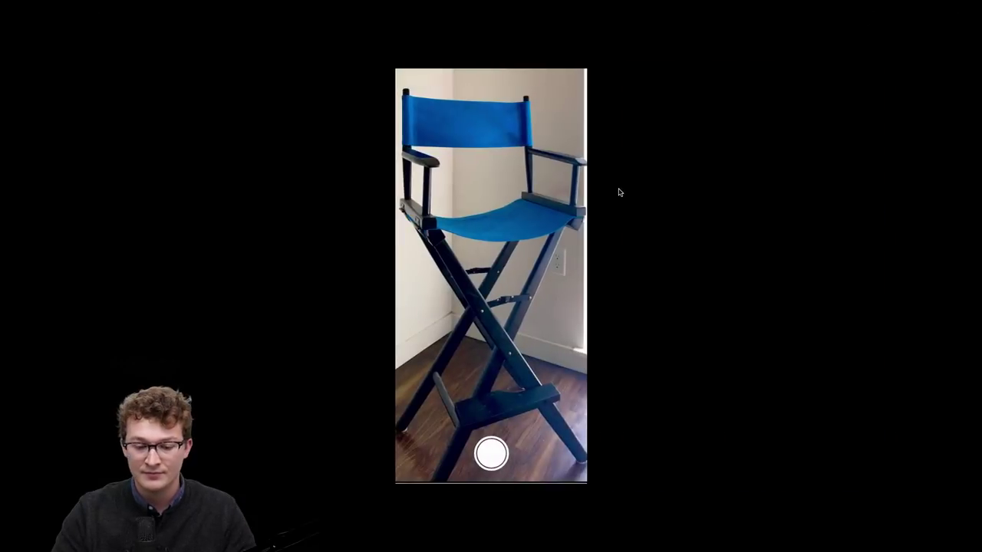
left_click(490, 455)
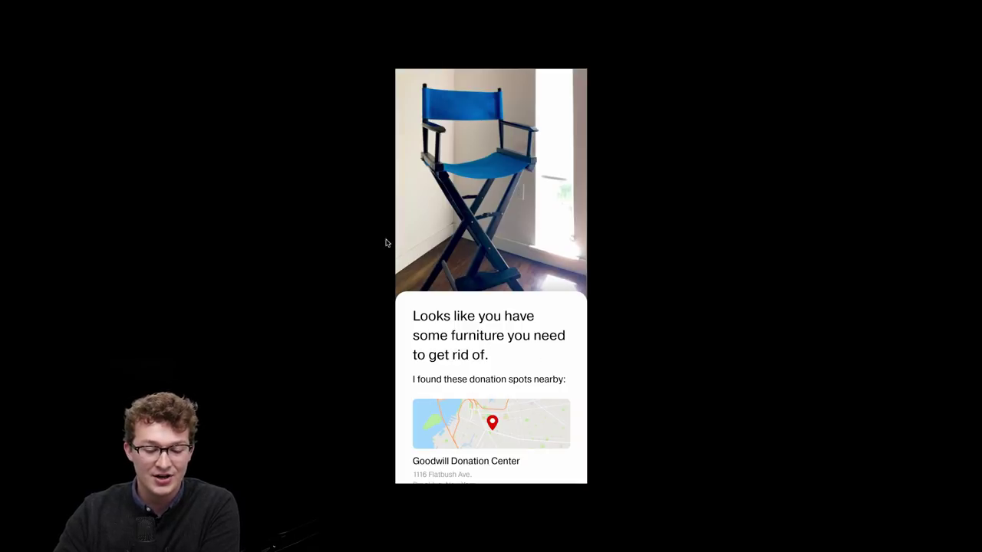
scroll(452, 322, "down", 5)
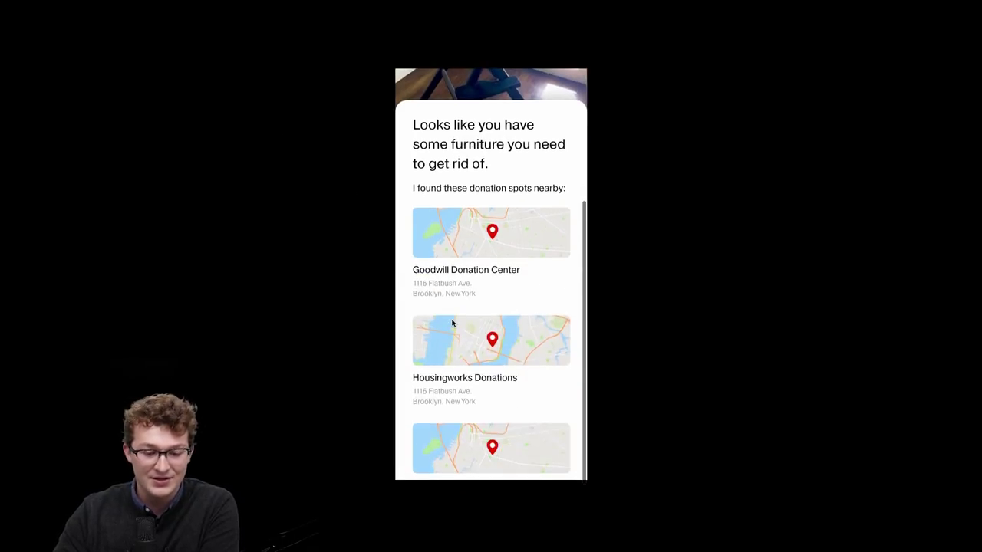
scroll(452, 324, "up", 5)
scroll(451, 324, "down", 5)
scroll(452, 325, "up", 5)
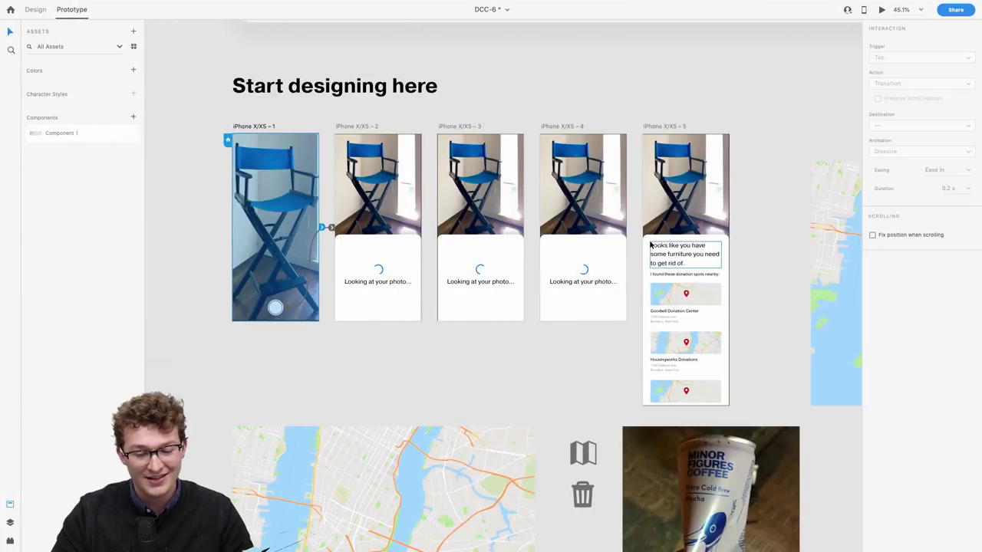
Fix the position of the chair photo on the iPhone X/XS – 5 artboard when scrolling.
scroll(649, 239, "up", 5)
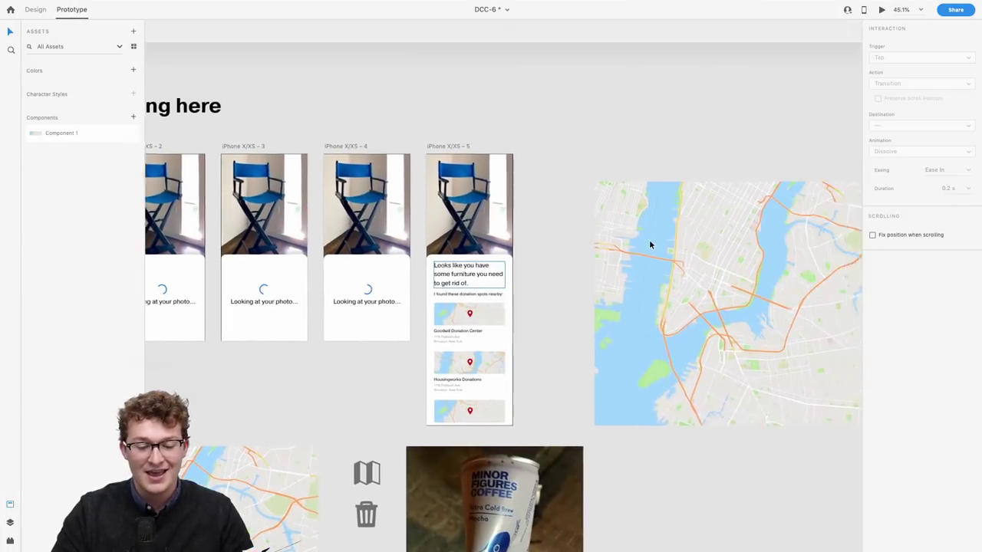
left_click(327, 170)
scroll(327, 168, "left", 5)
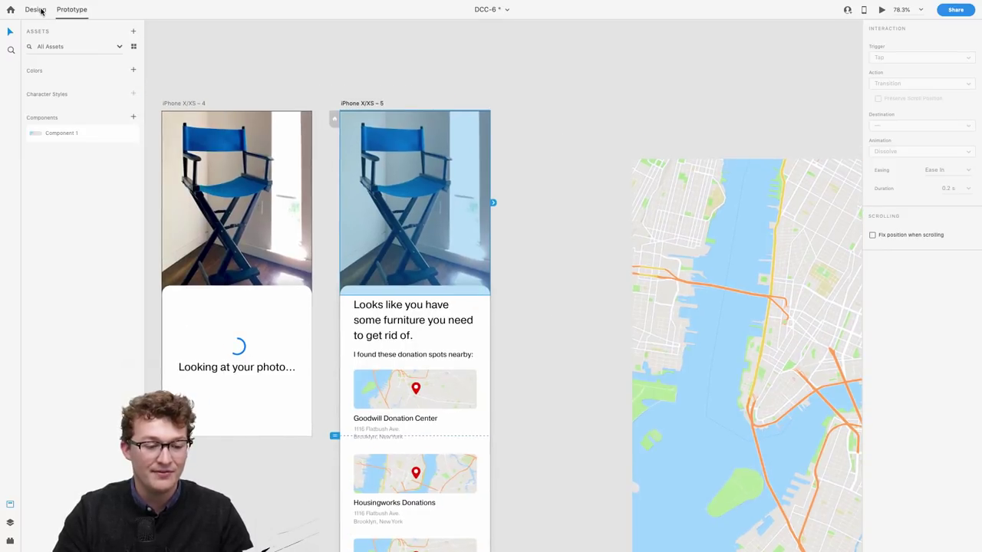
left_click(36, 9)
scroll(413, 182, "up", 4)
left_click(74, 11)
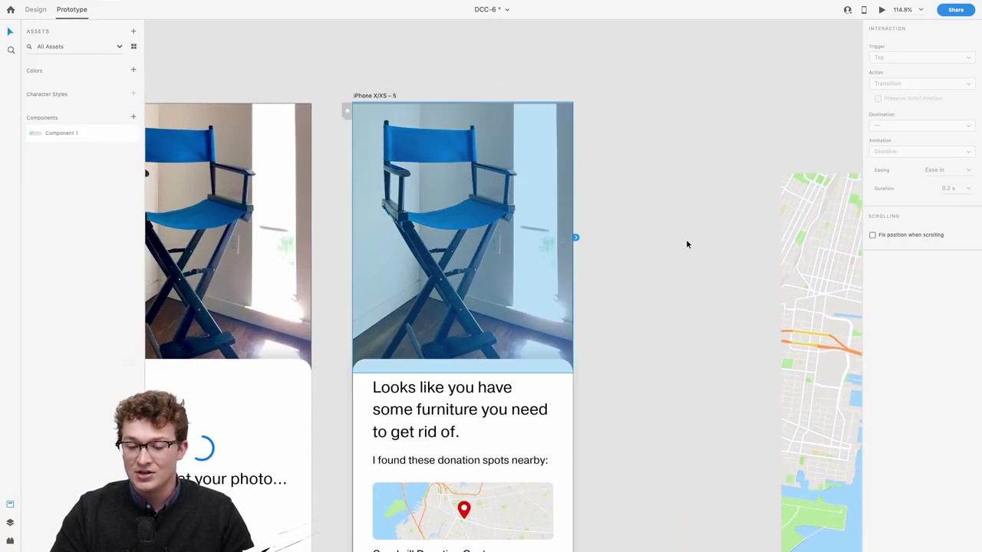
left_click(872, 236)
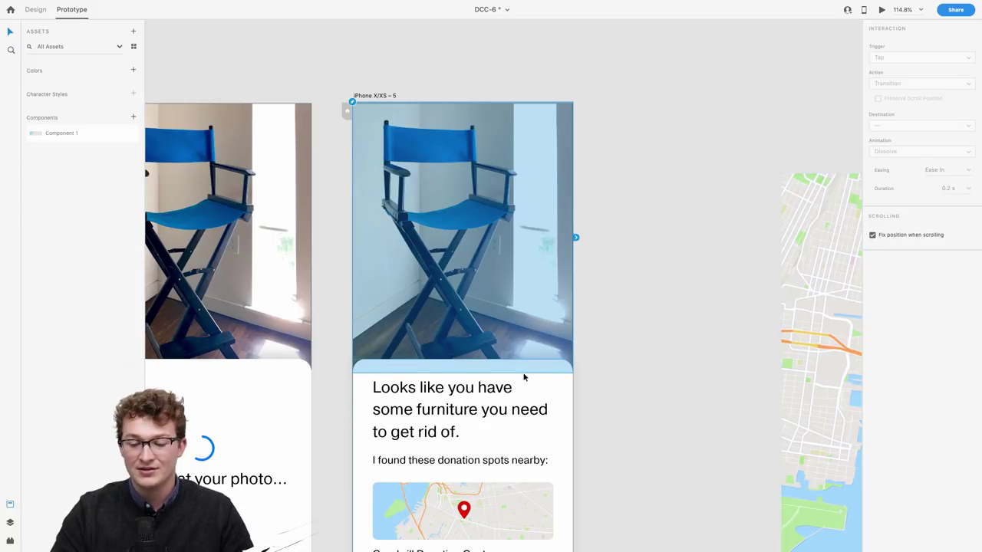
scroll(524, 376, "down", 6)
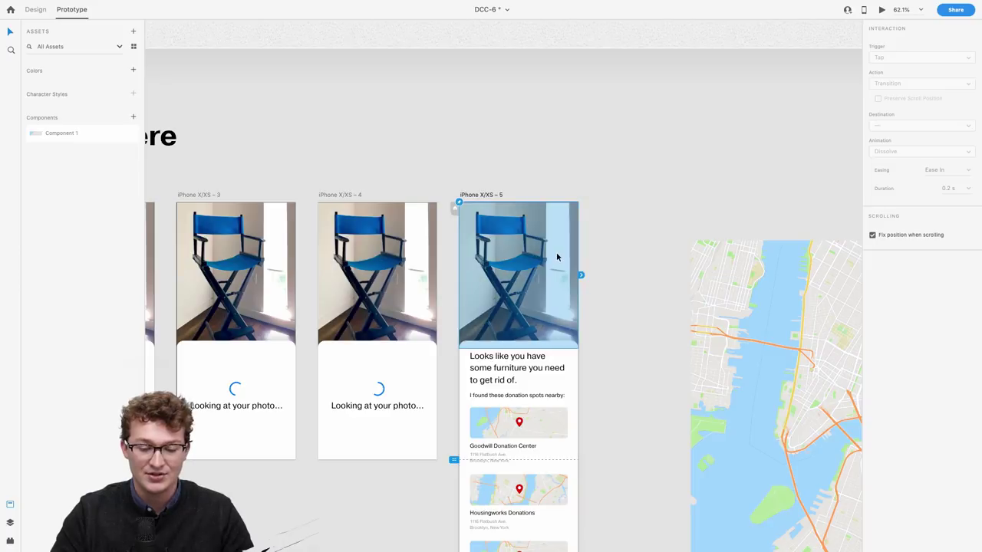
Preview the iPhone X/XS – 5 artboard, scroll the donation results up and down over the chair photo, and close the preview.
left_click(881, 10)
scroll(522, 281, "down", 4)
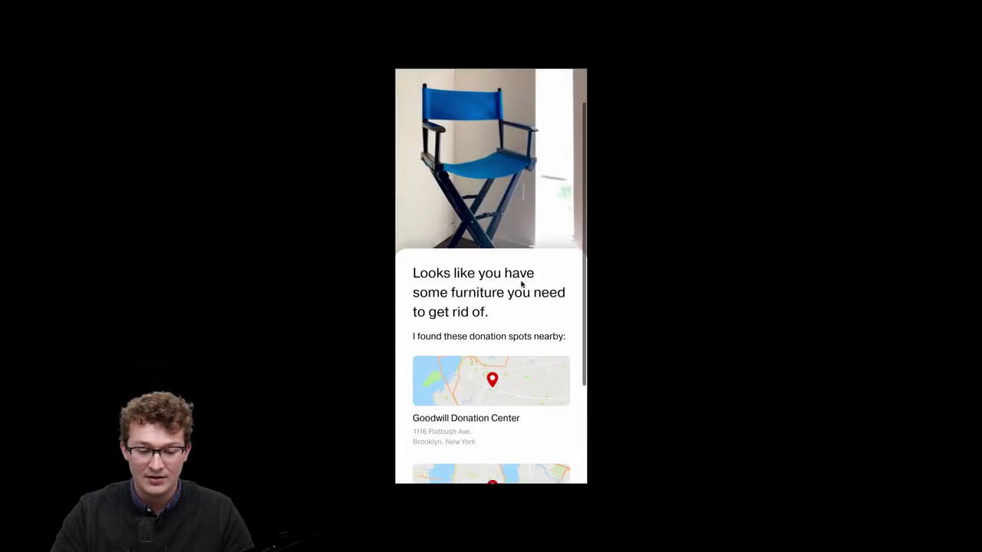
scroll(521, 283, "up", 2)
scroll(520, 284, "up", 2)
scroll(521, 282, "down", 5)
scroll(522, 283, "up", 5)
scroll(520, 284, "down", 3)
scroll(520, 284, "down", 5)
scroll(520, 281, "up", 7)
scroll(520, 285, "down", 5)
scroll(521, 282, "up", 4)
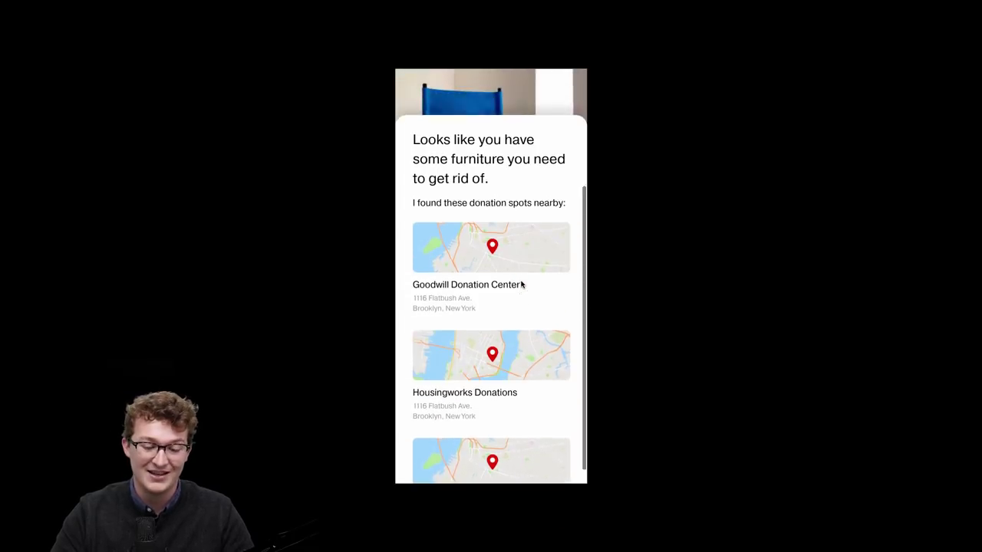
scroll(520, 284, "down", 3)
scroll(520, 284, "up", 4)
scroll(519, 280, "down", 4)
scroll(519, 281, "up", 4)
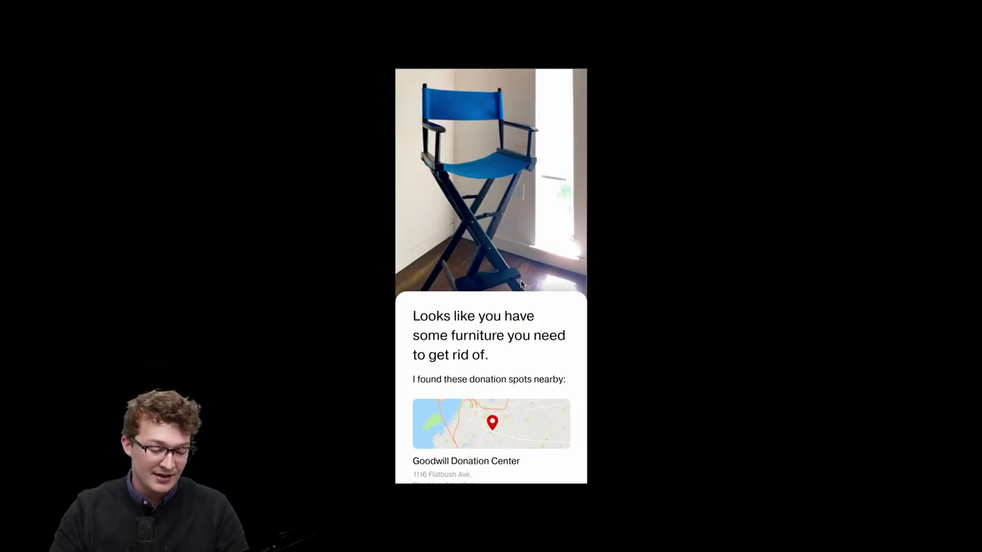
key("Escape")
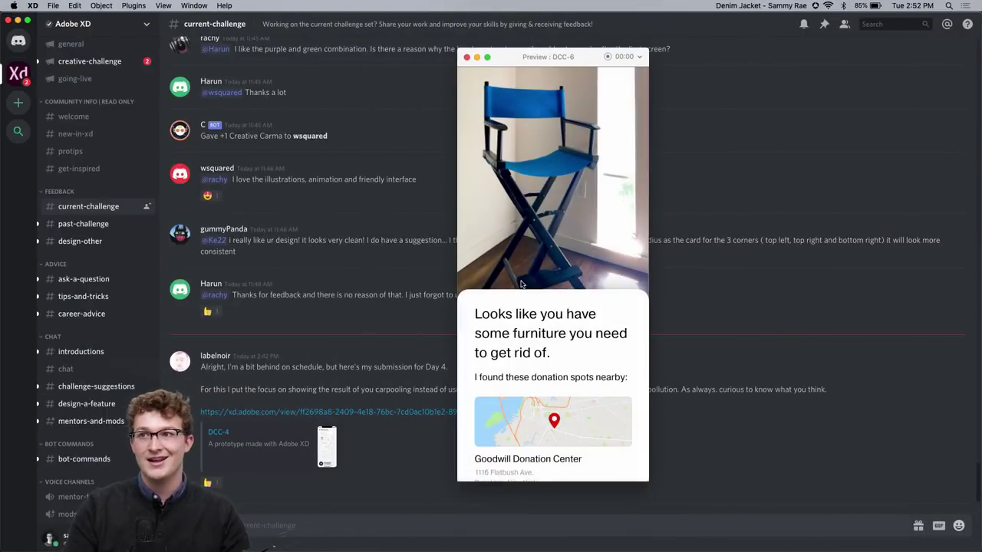
key("ctrl+Up")
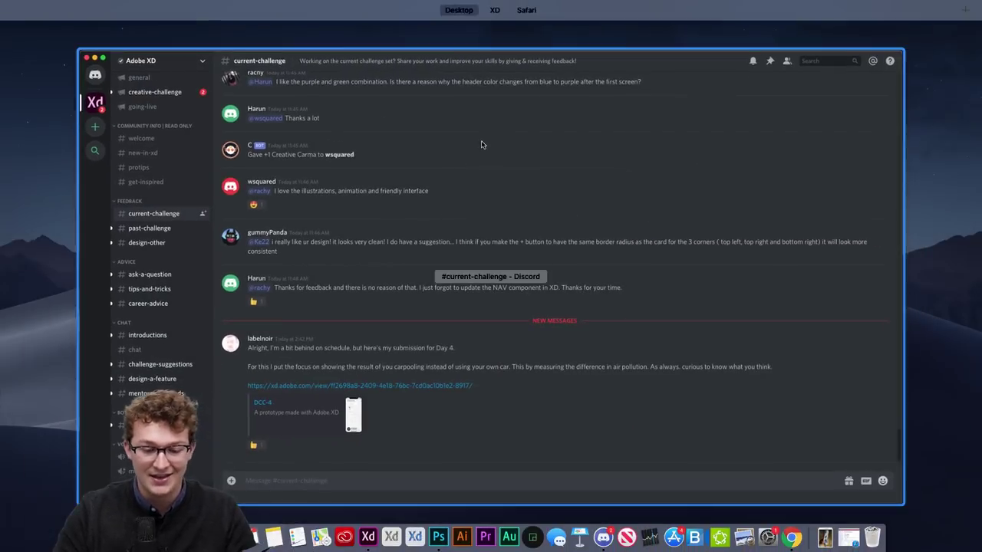
left_click(495, 34)
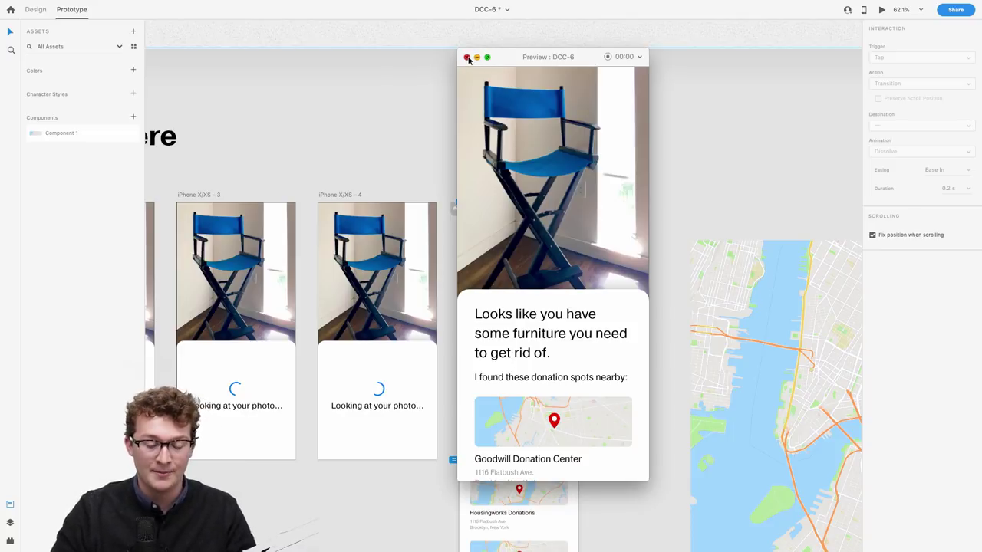
left_click(467, 59)
Inspect the white results card on the iPhone X/XS – 5 artboard and move the coffee can photo further down the pasteboard.
scroll(515, 353, "up", 5)
left_click(578, 328)
scroll(578, 329, "up", 8)
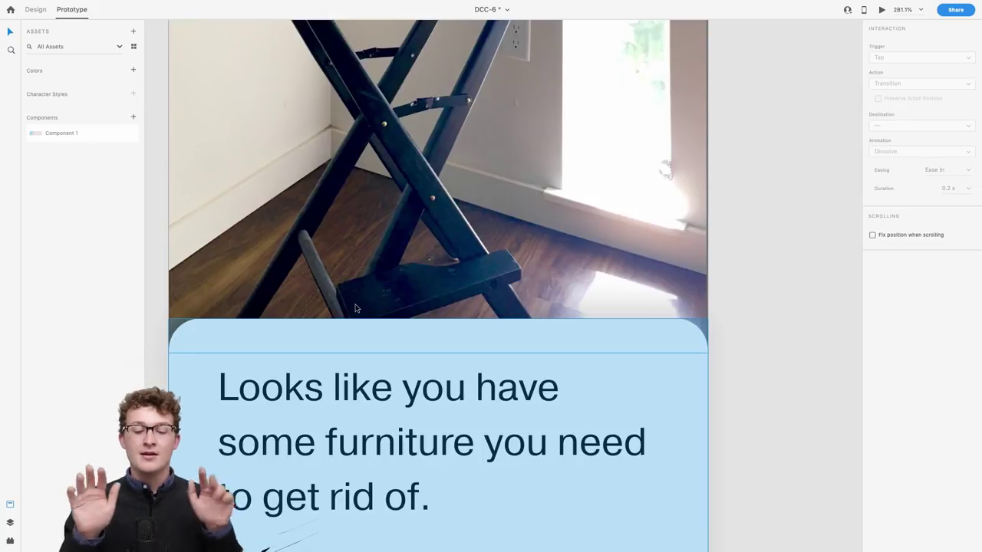
scroll(372, 316, "down", 6)
scroll(371, 316, "down", 5)
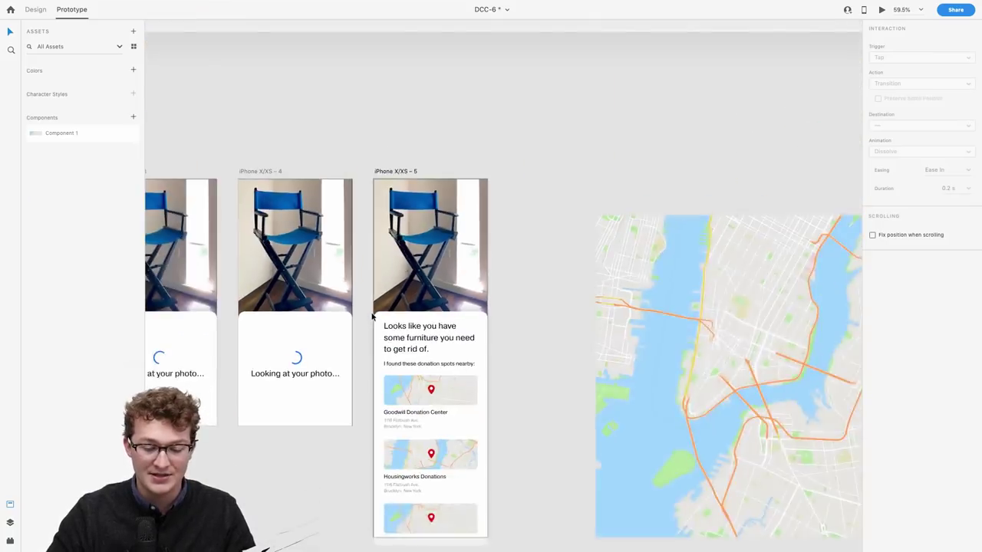
scroll(371, 316, "up", 6)
scroll(372, 316, "down", 2)
scroll(372, 316, "down", 3)
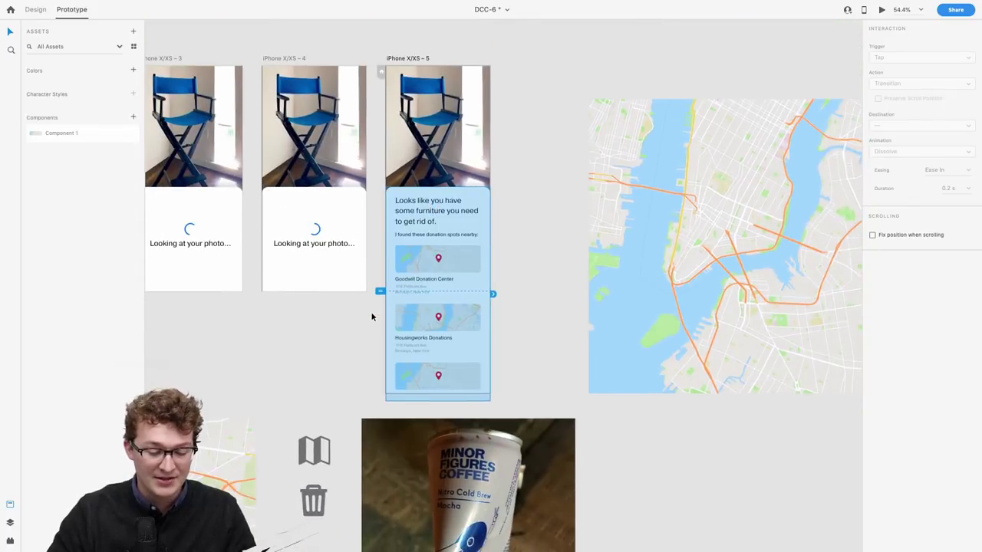
left_click(586, 426)
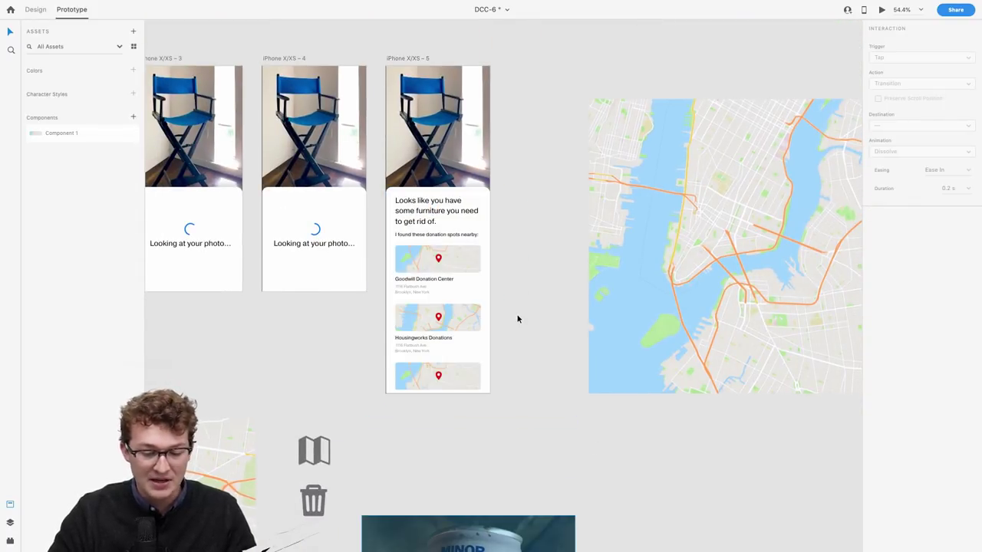
Examine the repeated donation spot listings on the iPhone X/XS – 5 artboard.
scroll(586, 299, "up", 3)
scroll(437, 314, "up", 4)
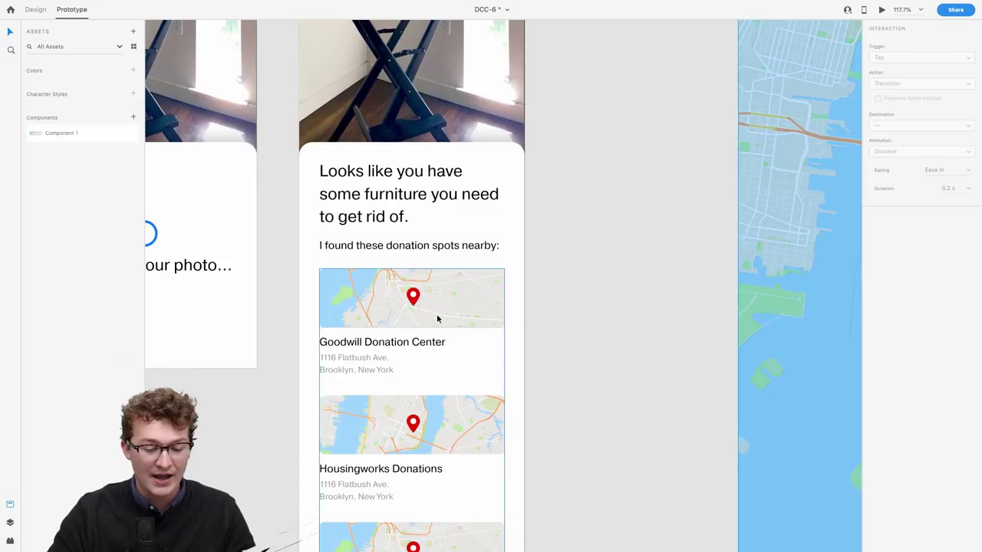
left_click(364, 322)
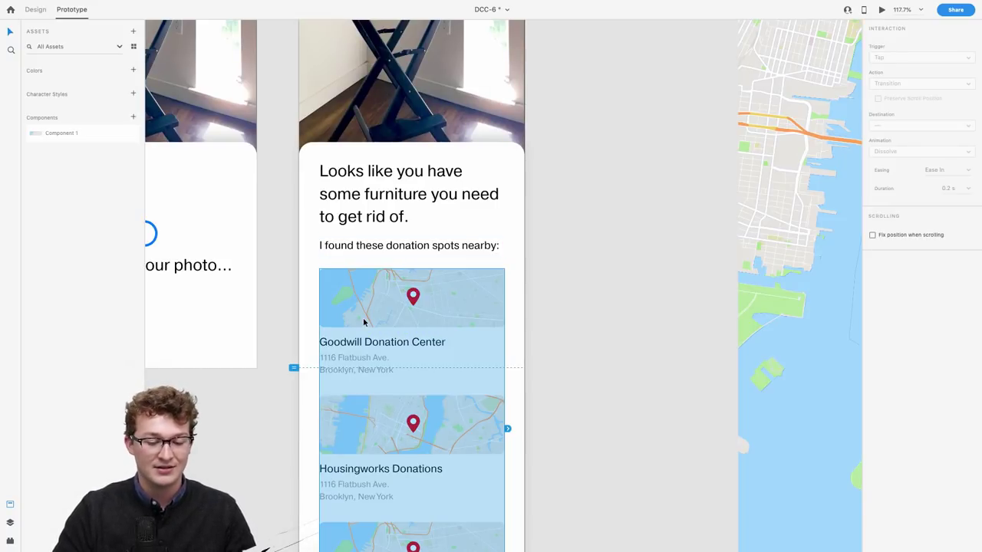
scroll(364, 322, "down", 3)
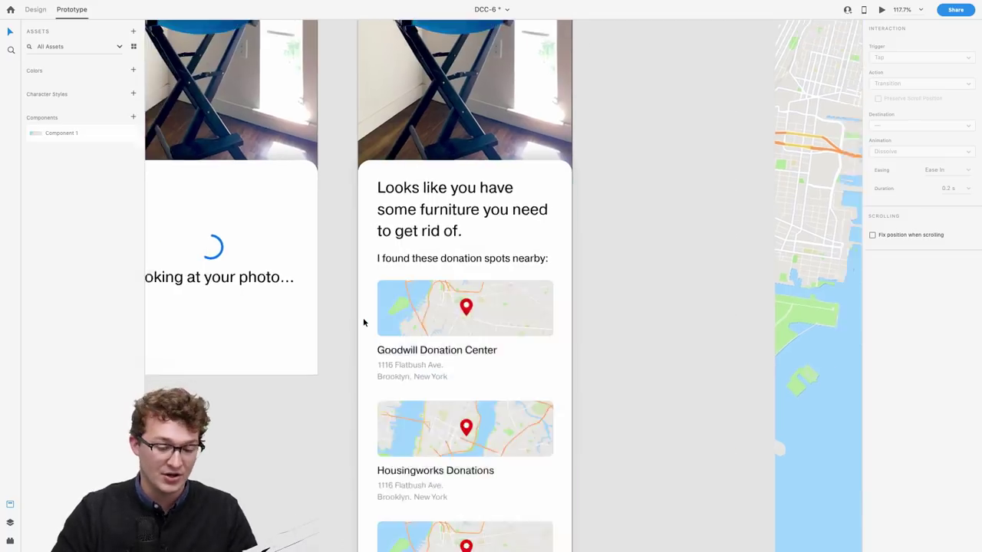
scroll(241, 347, "down", 4)
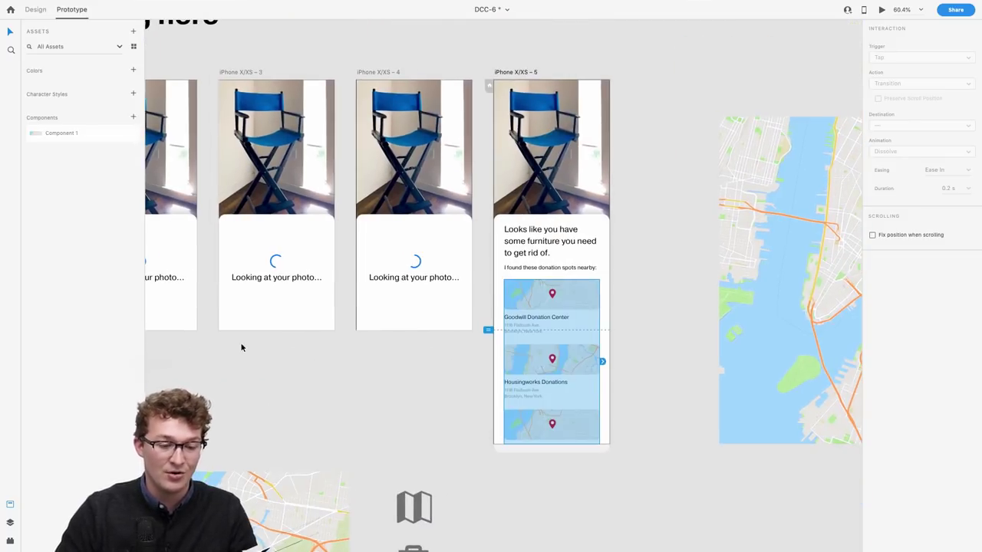
scroll(591, 244, "up", 3)
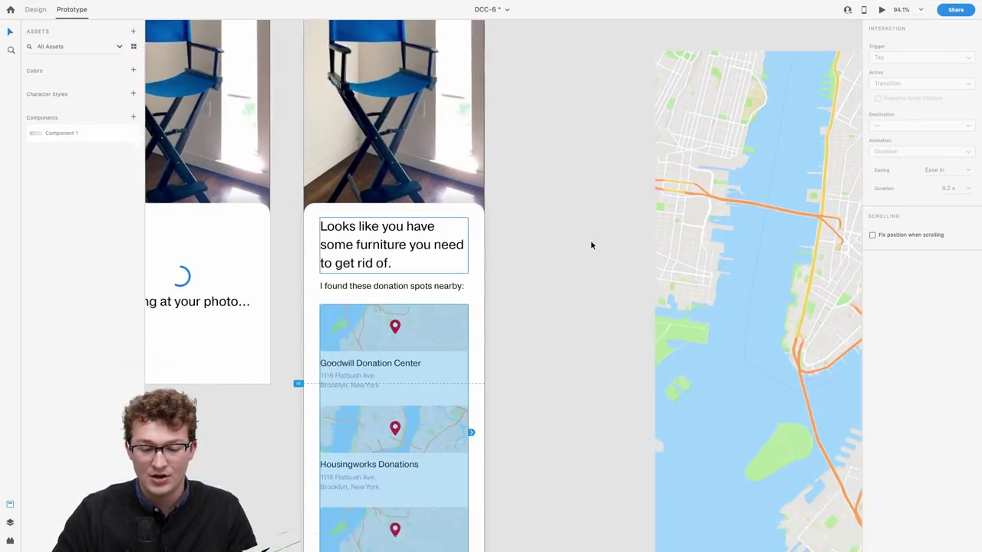
scroll(591, 244, "down", 5)
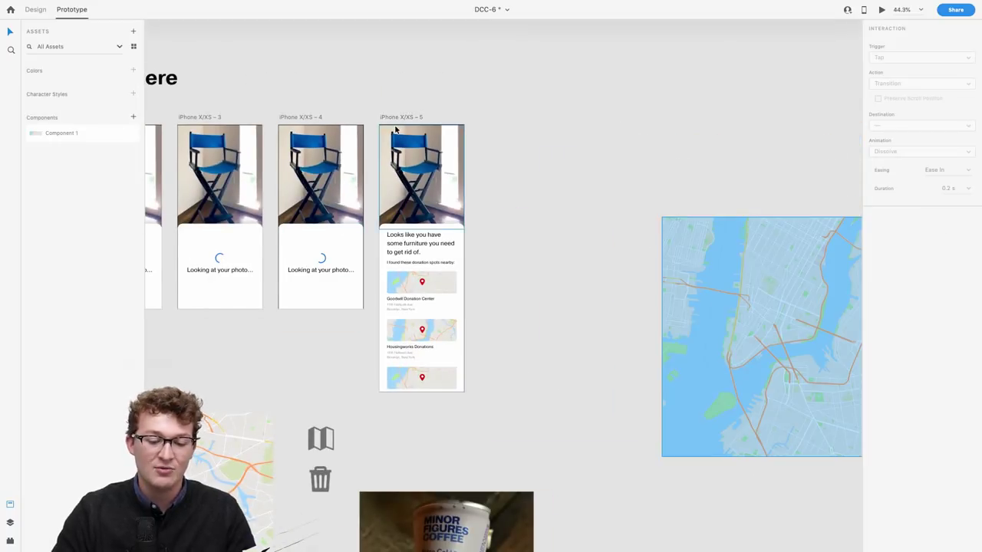
In Design mode, shorten the donation listings repeat grid so it holds only the Goodwill and Housingworks entries.
scroll(423, 299, "up", 3)
left_click(412, 405)
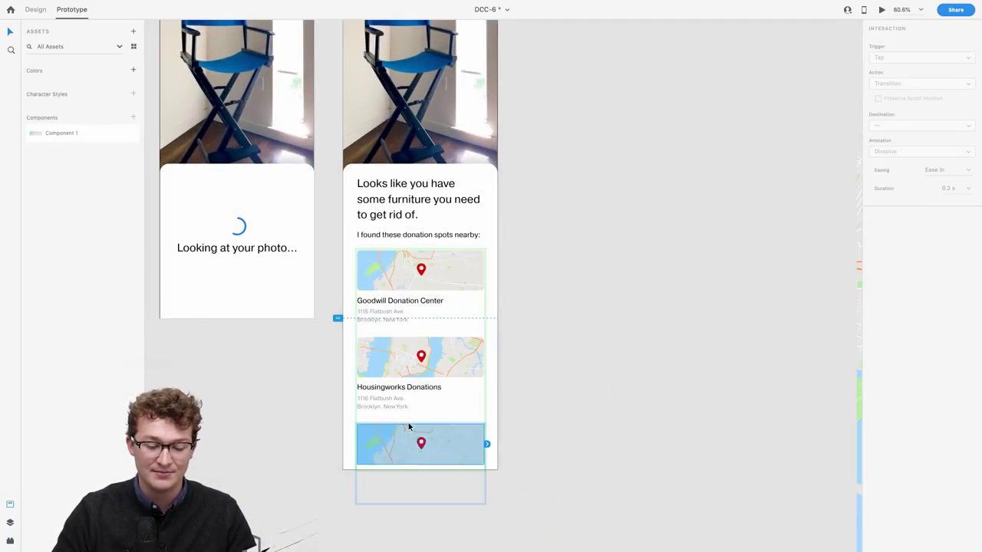
left_click(28, 5)
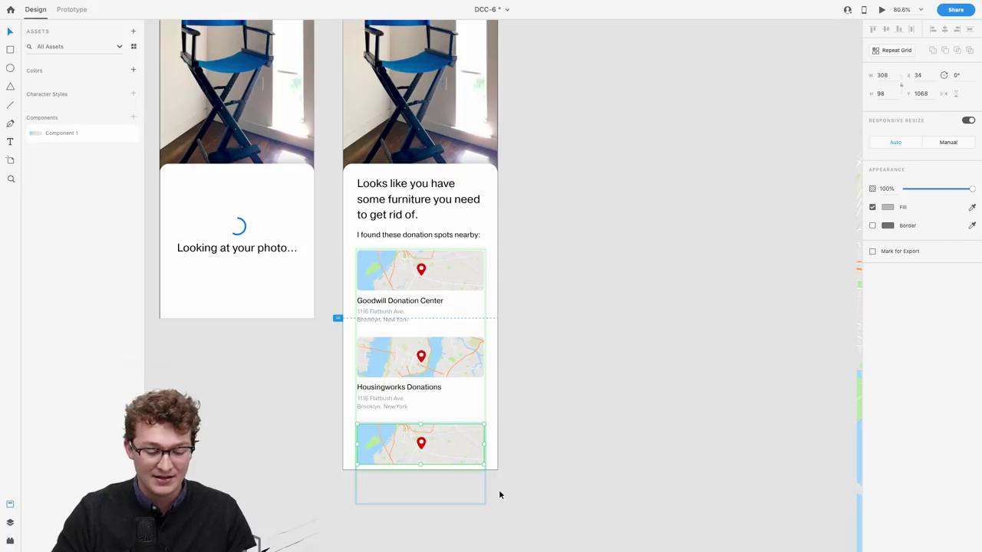
left_click_drag(418, 470, 418, 414)
Draw a 50 by 50 circle at X 34, Y 1072 below the Housingworks Donations address.
left_click(10, 68)
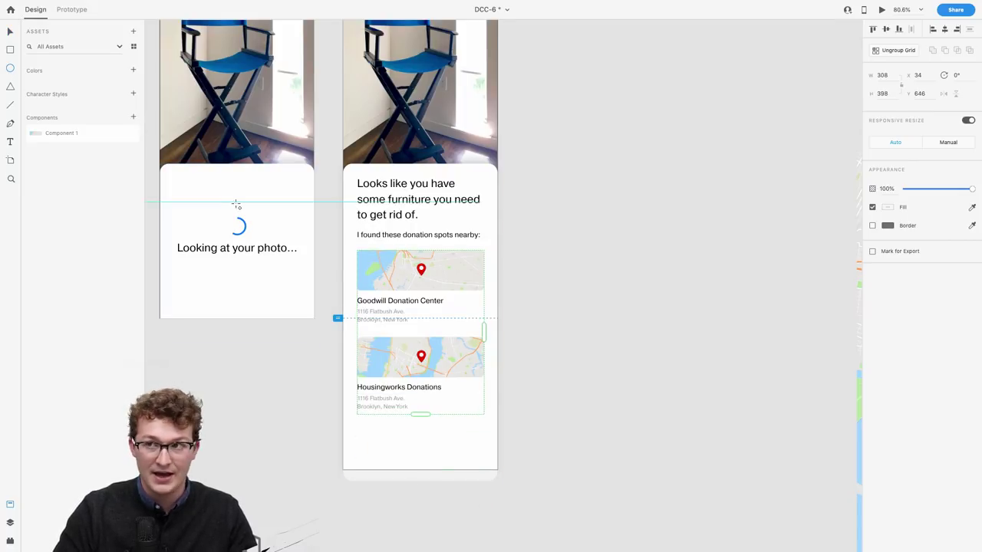
scroll(489, 391, "up", 5)
scroll(414, 387, "down", 2)
left_click_drag(265, 378, 308, 418)
scroll(309, 419, "up", 3)
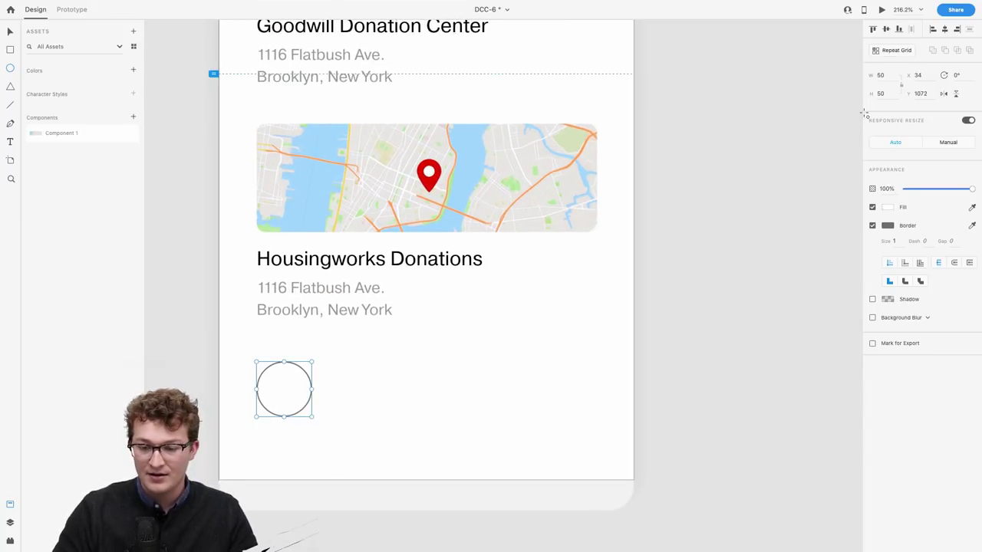
Repeat the circle horizontally into a row of four with Repeat Grid and ungroup the grid.
left_click(889, 49)
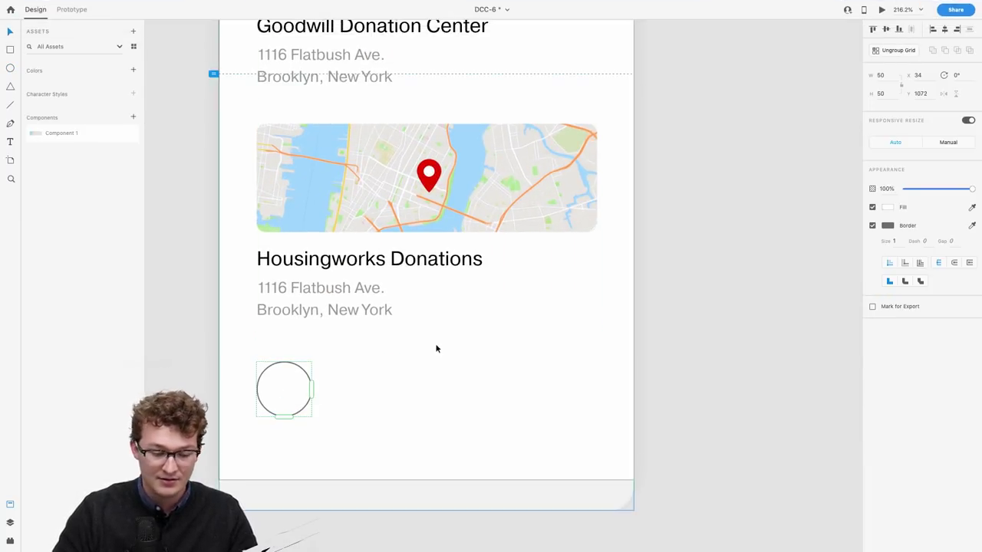
left_click(434, 346)
left_click(305, 398)
left_click_drag(310, 392, 557, 390)
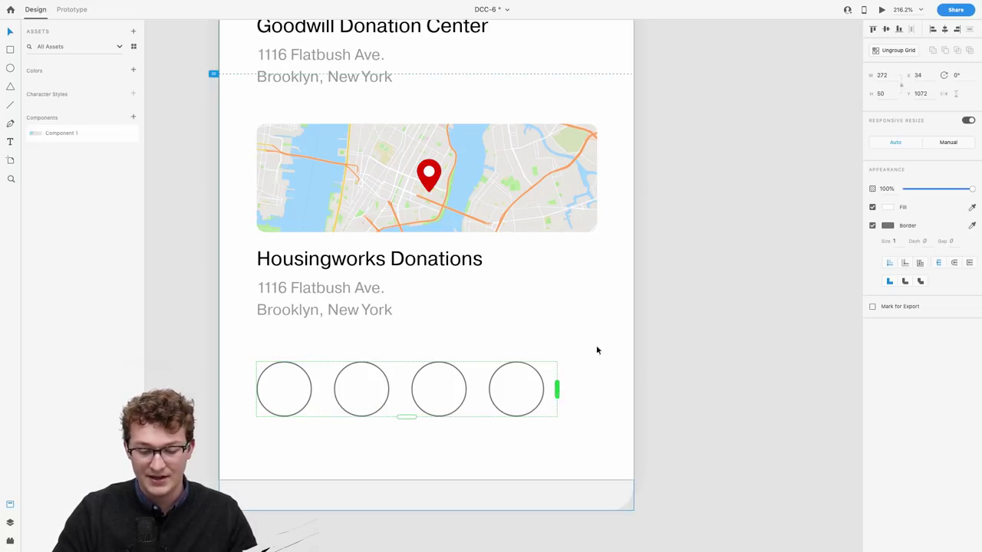
left_click(893, 51)
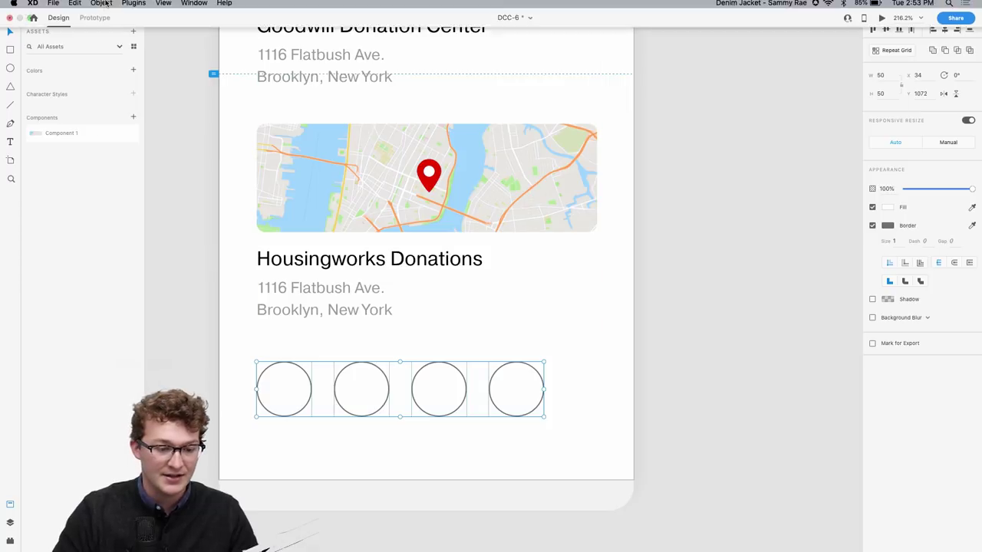
left_click(111, 4)
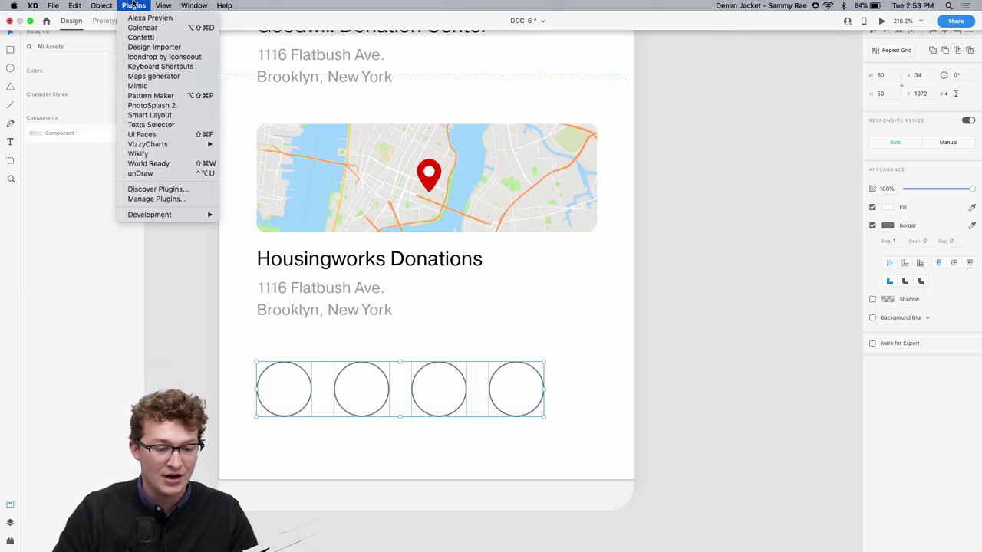
left_click(138, 135)
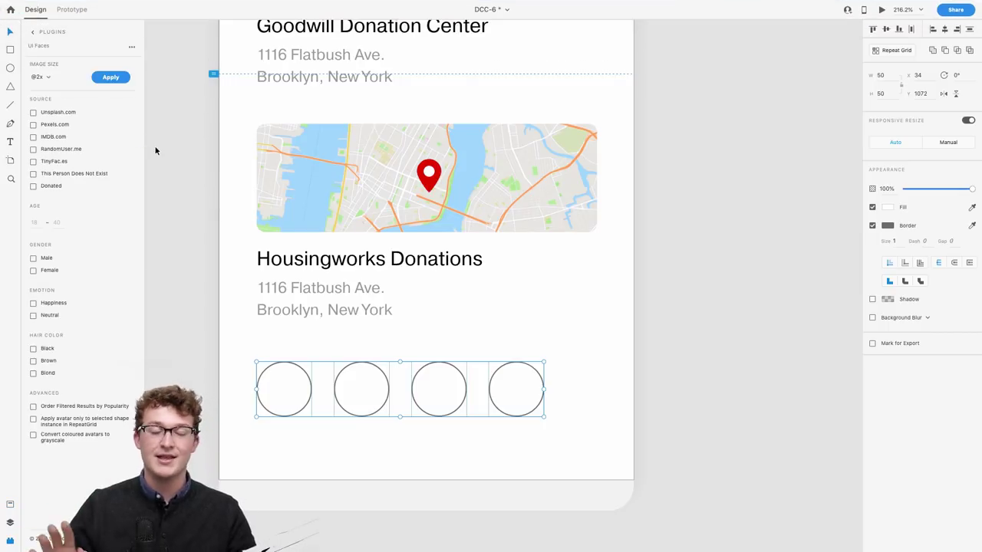
left_click(107, 82)
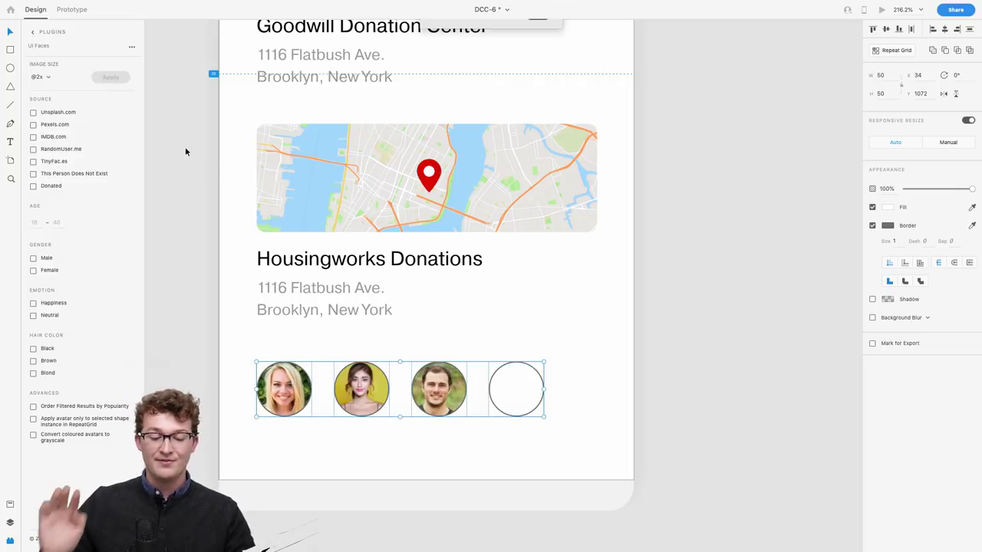
Remove the border from the four avatar circles and move the row down to Y 1084.
left_click(871, 225)
left_click_drag(467, 362, 440, 396)
scroll(441, 395, "down", 5)
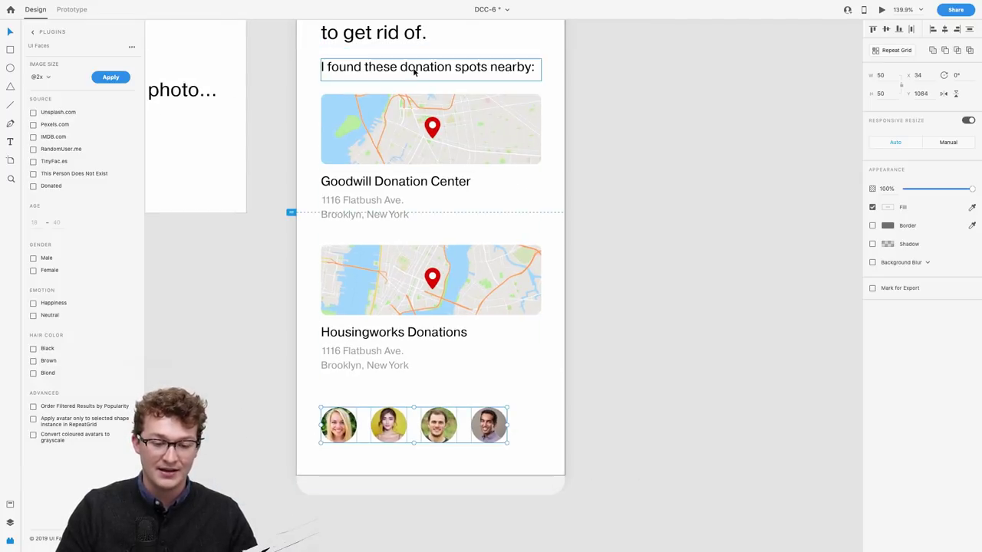
Duplicate the "I found these donation spots nearby:" text above the avatars and reword it to "Or reach to your friends who recently moved here.".
left_click(414, 69)
left_click_drag(414, 68, 399, 391)
double_click(399, 388)
type("Or r")
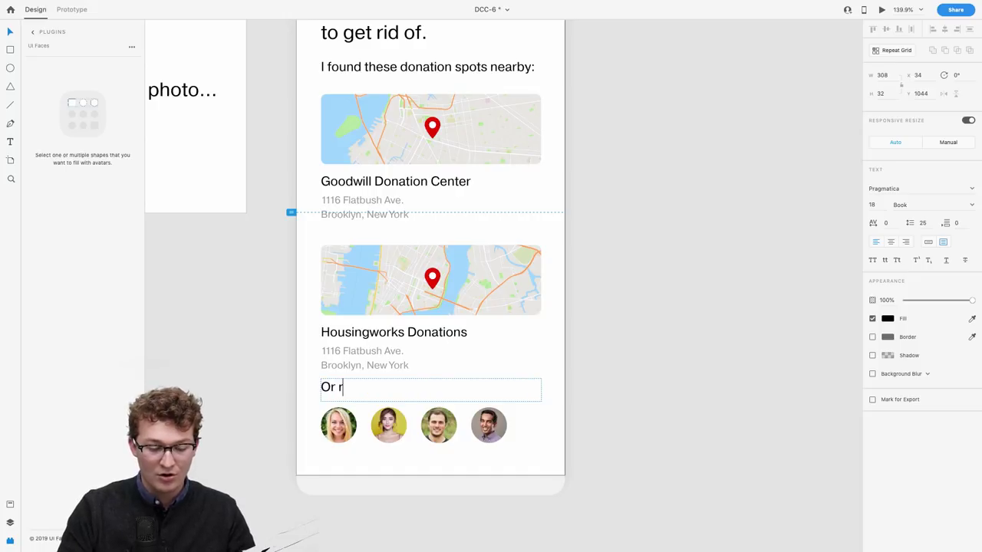
type("each to your friends who recently")
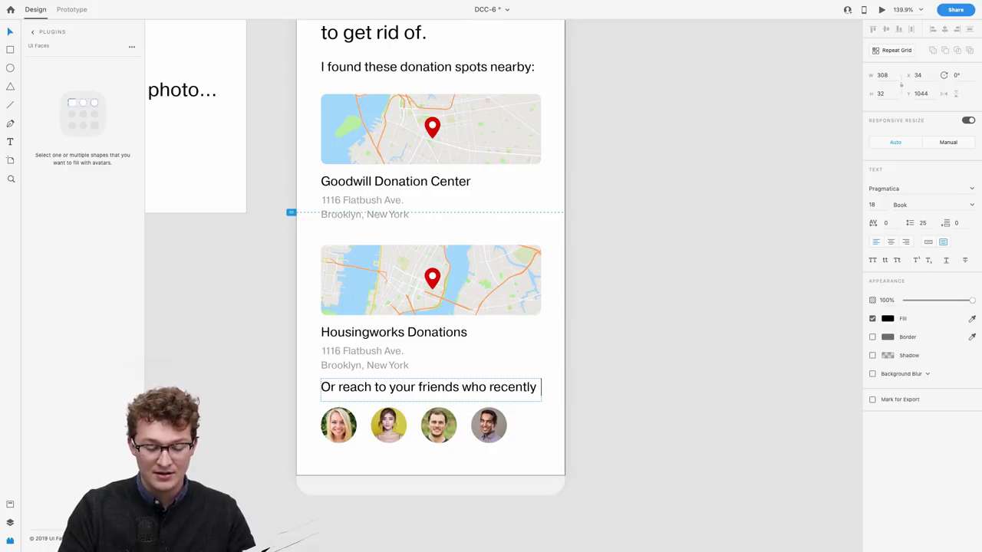
type(" moved to NYC")
key("BackSpace")
key("BackSpace")
key("BackSpace")
key("BackSpace")
key("BackSpace")
type("here")
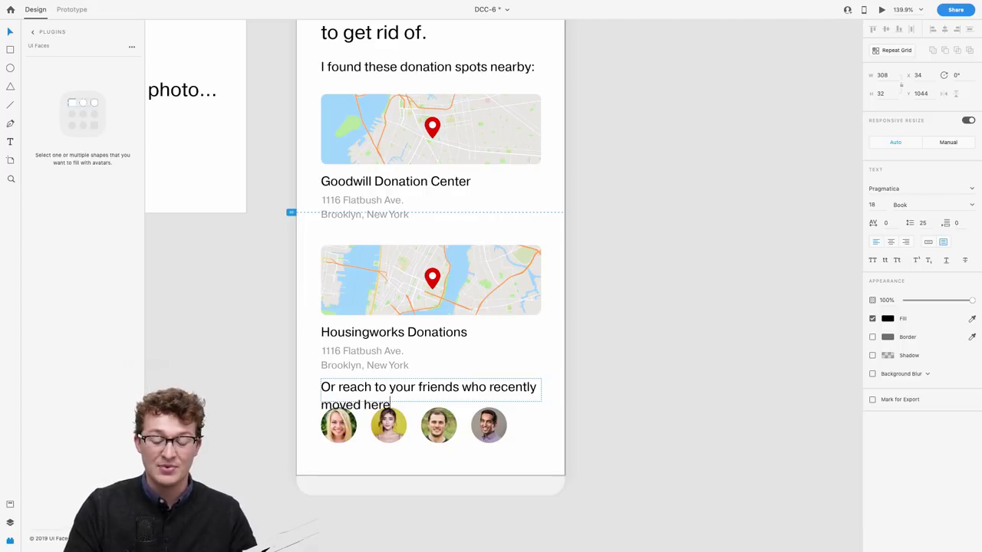
key("BackSpace")
key("BackSpace")
key("BackSpace")
key("BackSpace")
key("BackSpace")
key("BackSpace")
key("BackSpace")
key("BackSpace")
key("BackSpace")
key("BackSpace")
Select the four avatar circles and move them down to make room for the friends text above them.
scroll(391, 420, "up", 3)
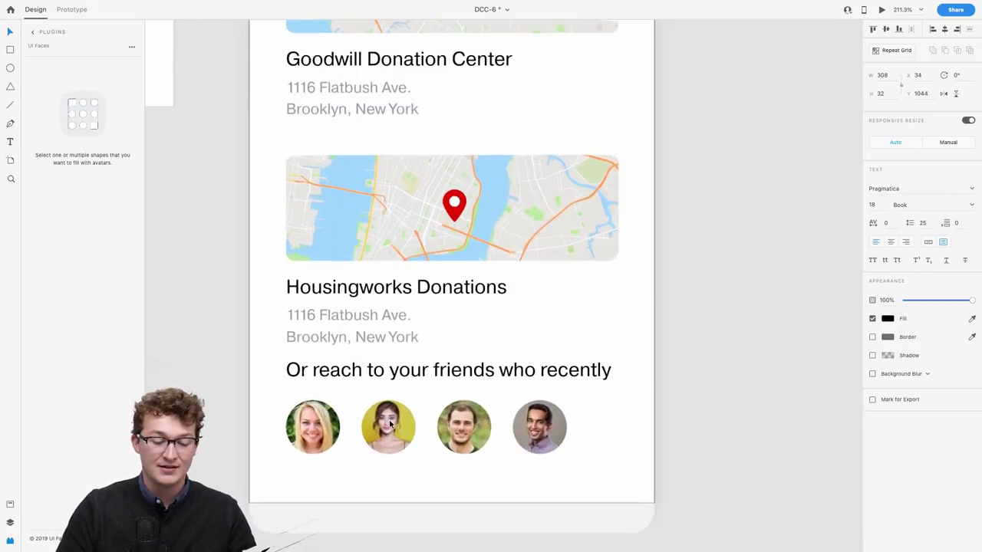
scroll(391, 420, "down", 1)
left_click(317, 413)
left_click(351, 414, "shift")
left_click(455, 411, "shift")
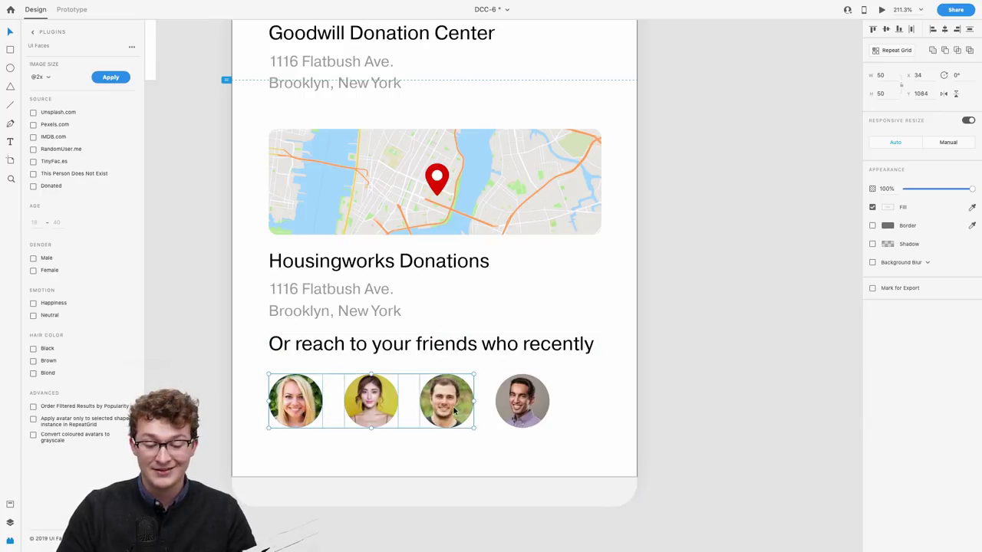
key("ctrl+z")
key("ctrl+z")
key("ctrl+z")
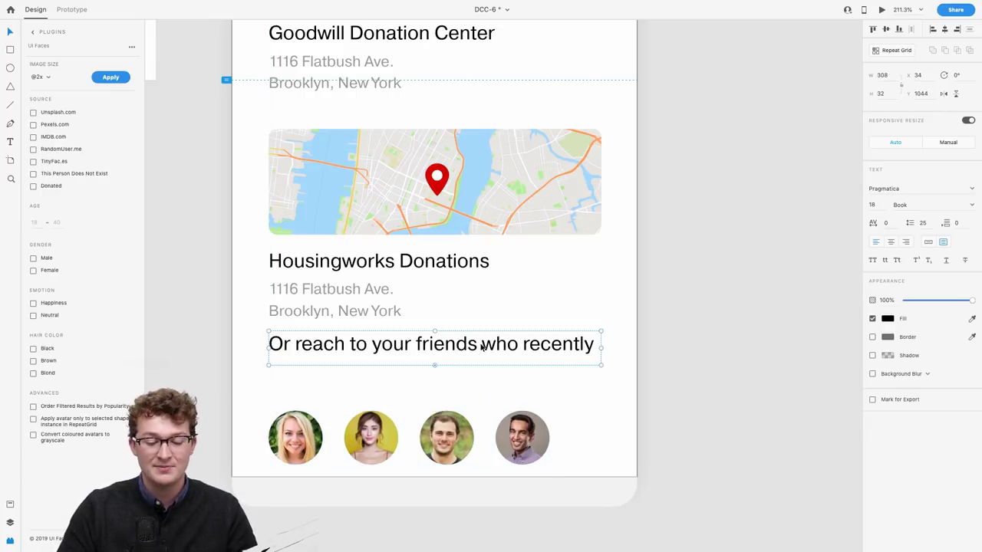
Move the friends text to Y 1051 and resize its text box to about 293 wide and 57 high.
key("ctrl+shift+z")
left_click_drag(547, 349, 547, 357)
left_click_drag(434, 373, 434, 399)
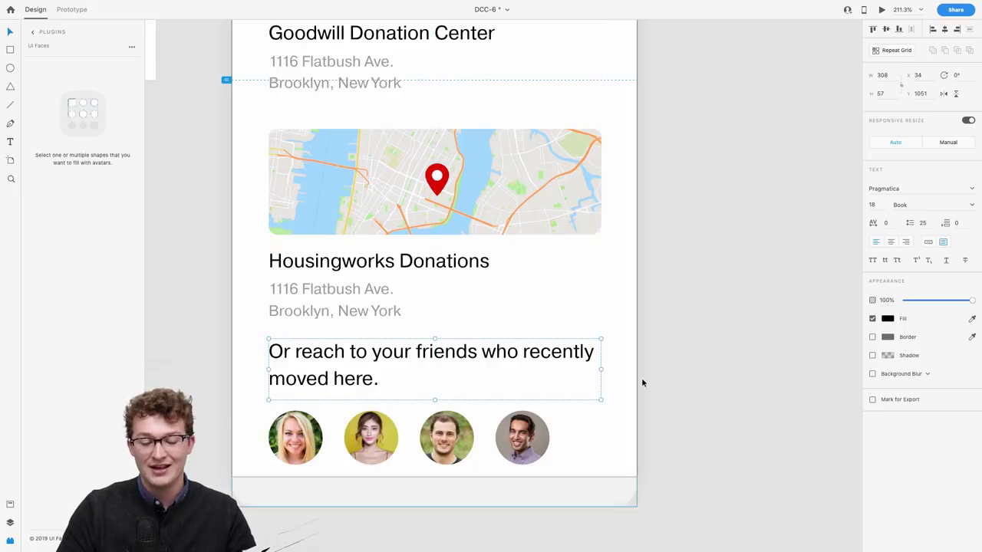
left_click_drag(601, 370, 583, 370)
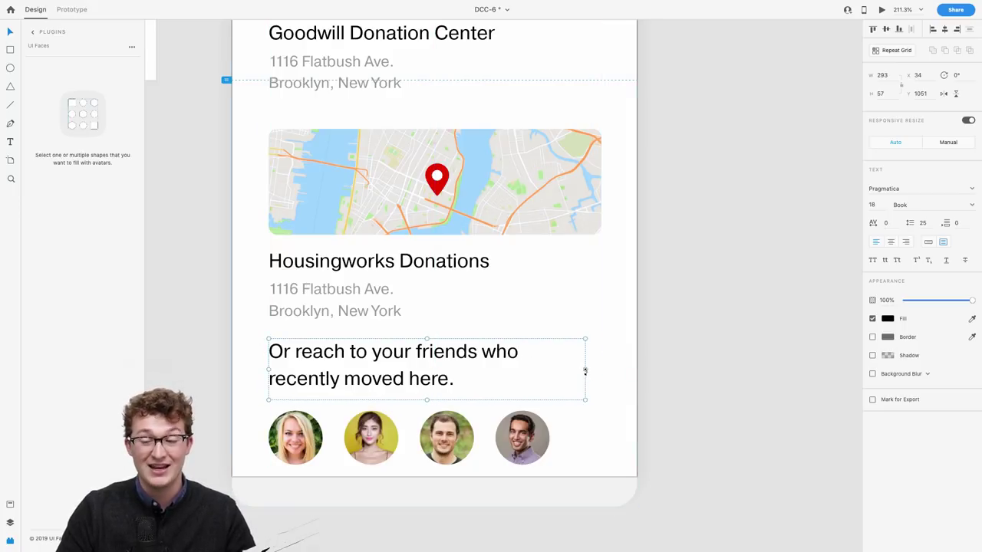
left_click(693, 355)
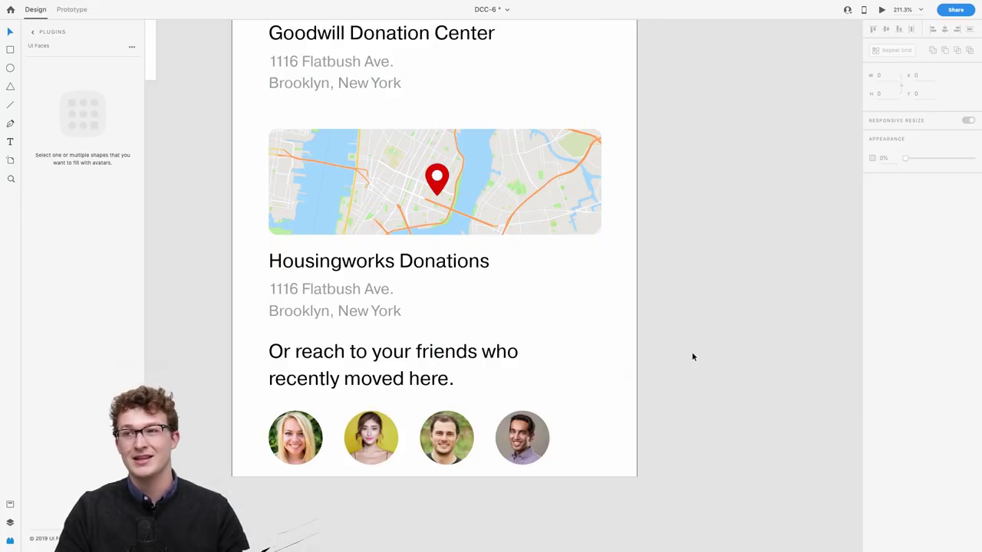
left_click(506, 372)
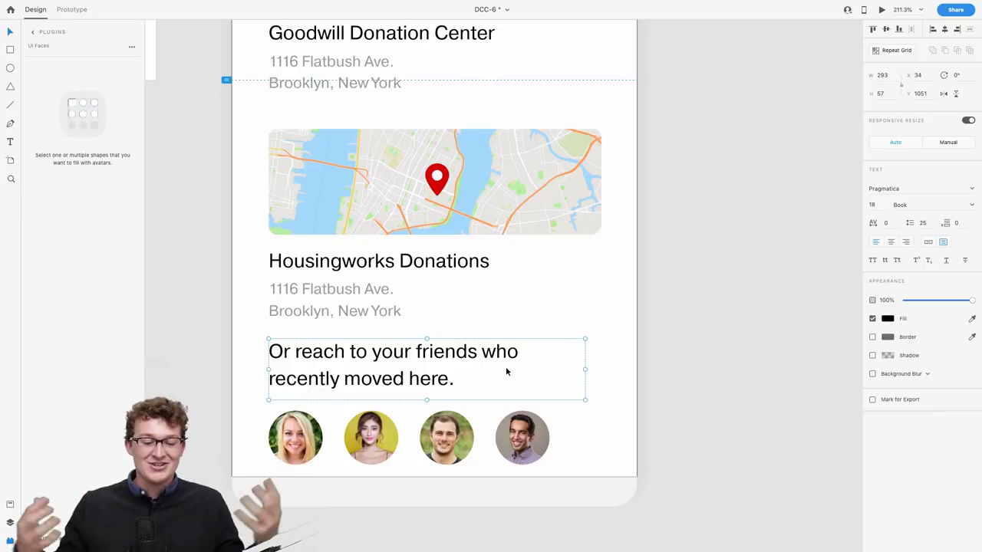
scroll(638, 351, "up", 2)
scroll(639, 356, "down", 5)
scroll(639, 357, "down", 4)
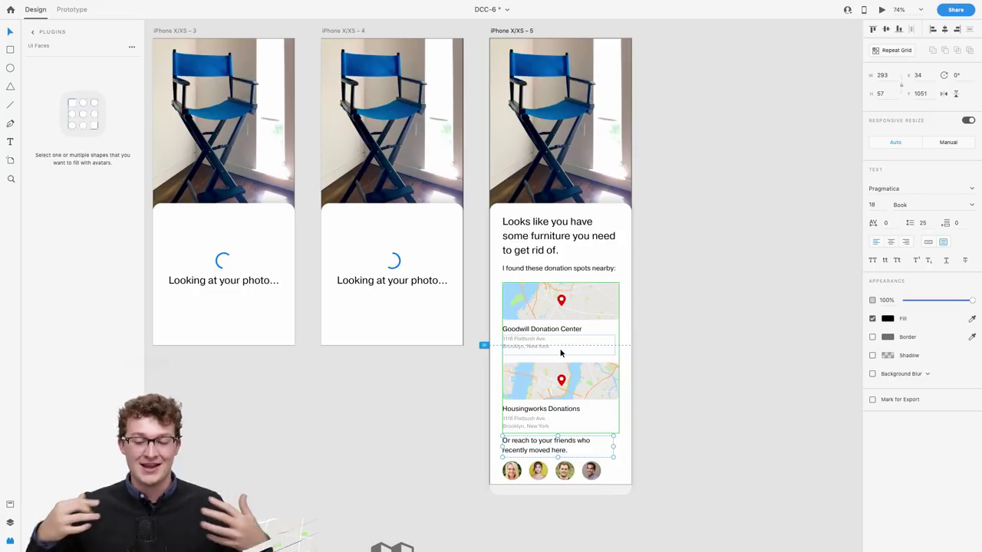
left_click(546, 249)
scroll(546, 249, "up", 2)
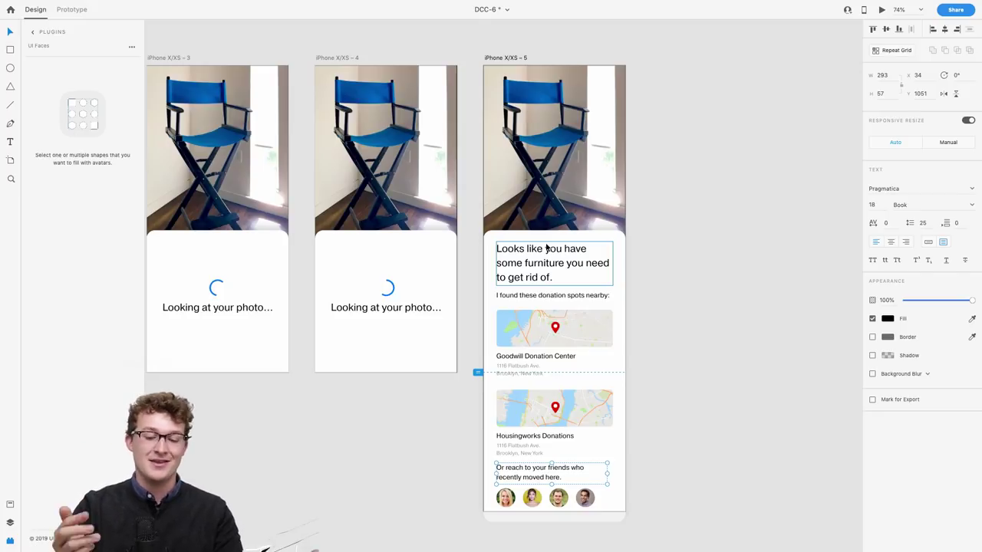
Create a Share for Review link for DCC-6 that anyone with the link can view, and copy the link.
left_click(958, 11)
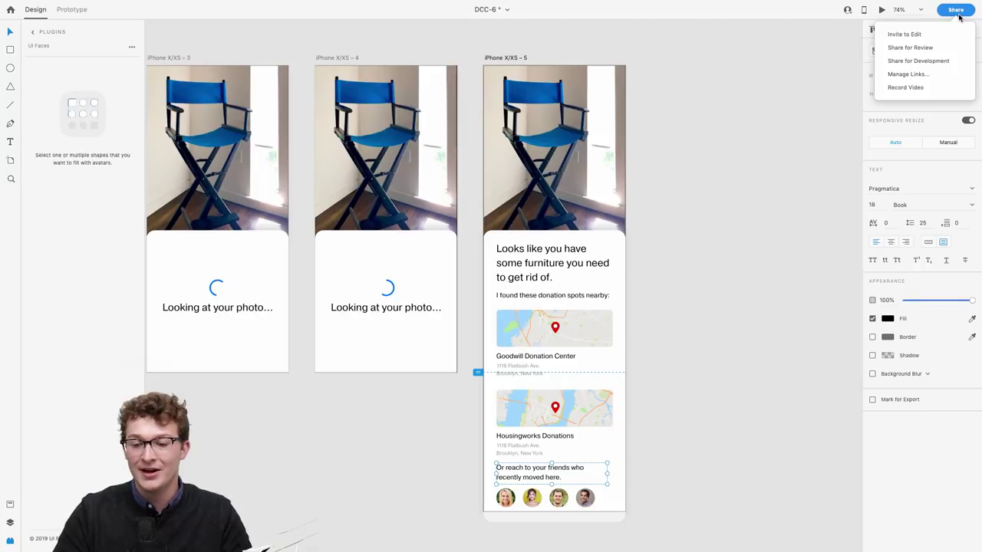
left_click(911, 49)
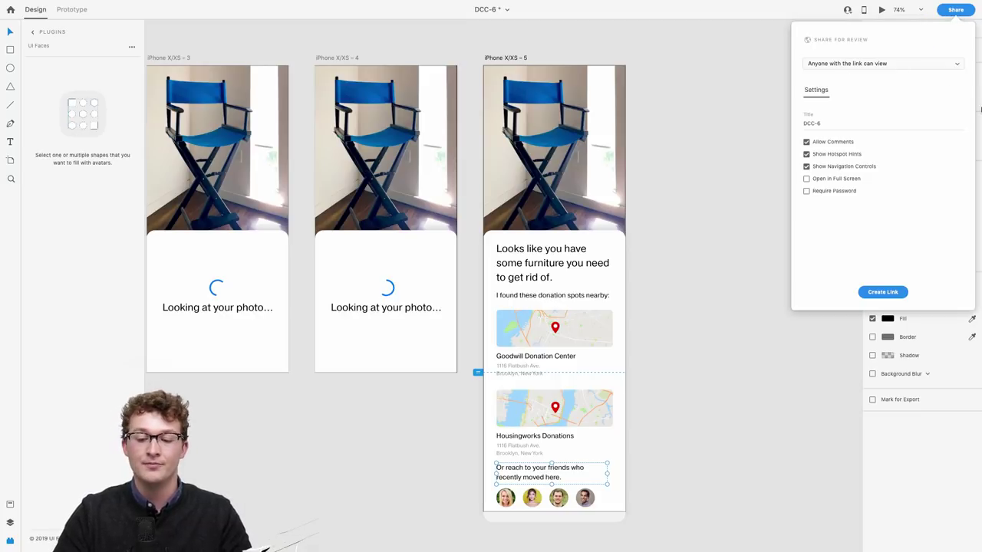
left_click(874, 296)
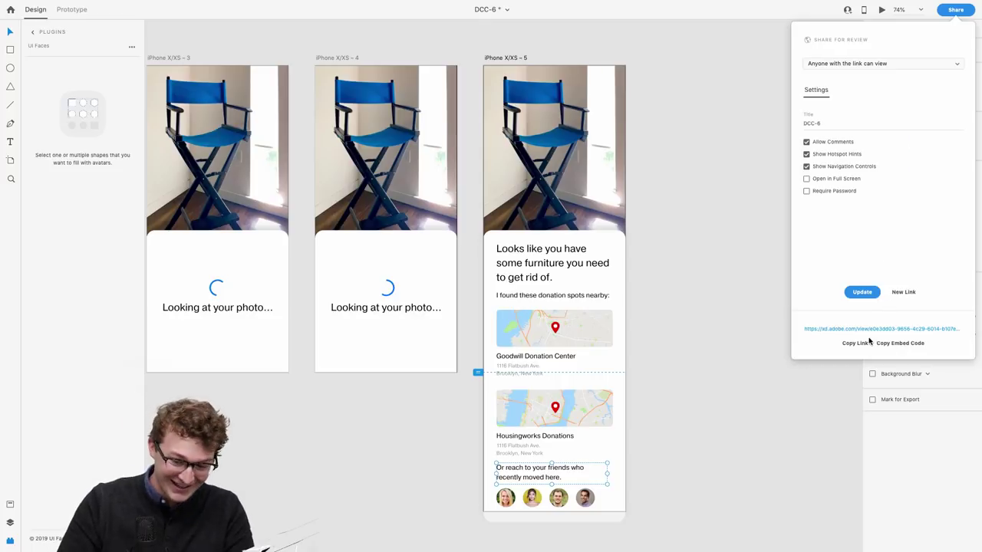
left_click(865, 344)
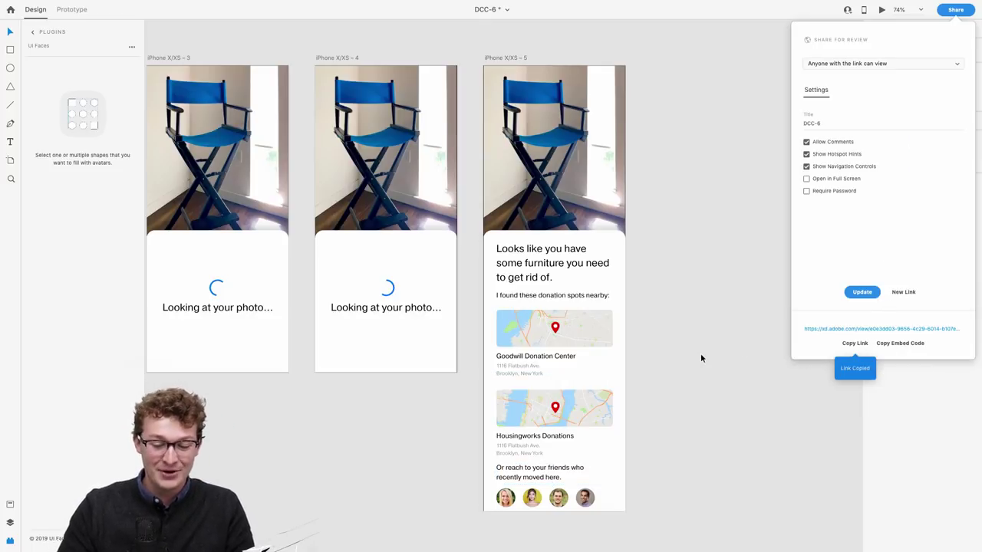
Switch to Discord and try the copied prototype link in the current-challenge message field, clearing it without sending.
key("ctrl+Up")
left_click(510, 211)
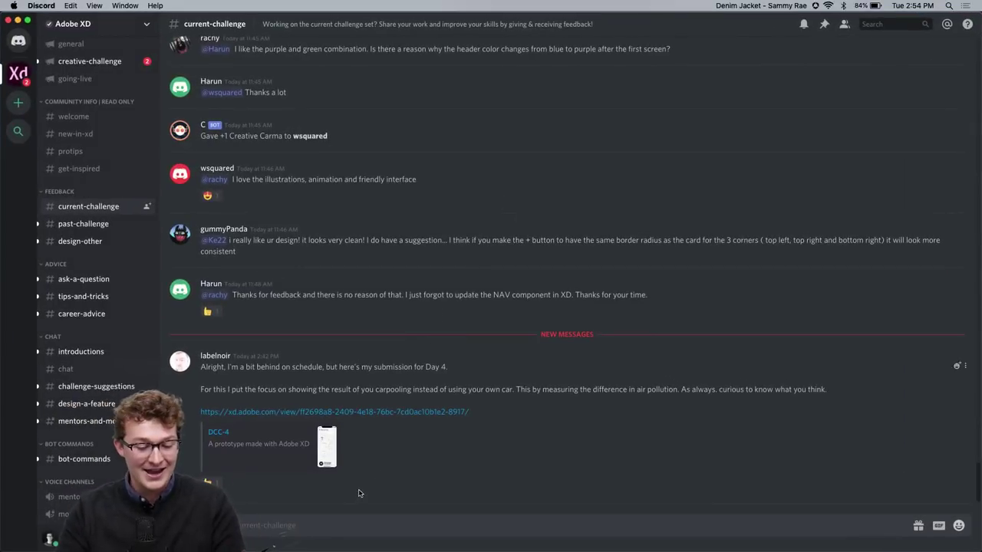
key("super+v")
key("super+a")
key("BackSpace")
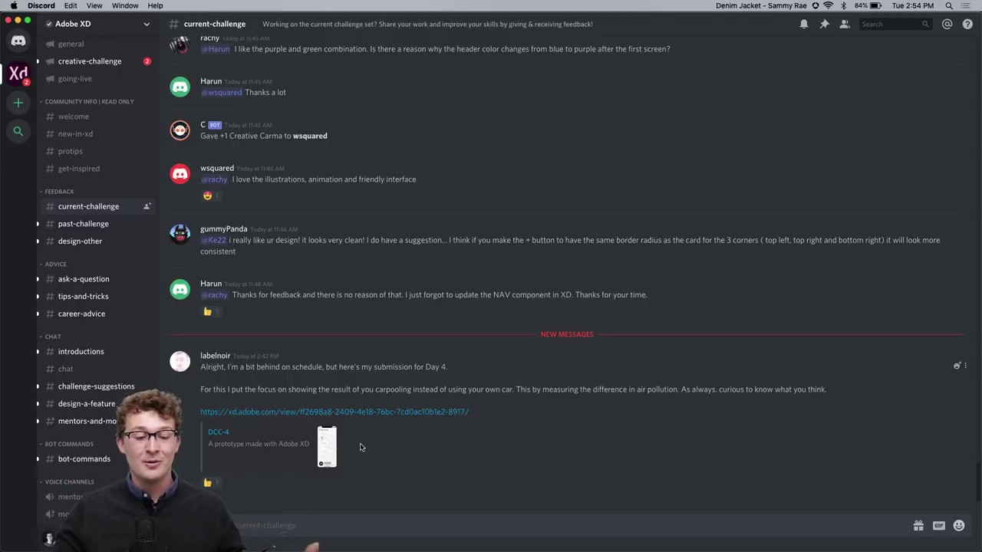
Switch to the Behance Create Project page in the browser and enter the keyword "xddailychallenge" in the project's Discoverability settings.
key("ctrl+Up")
left_click(591, 42)
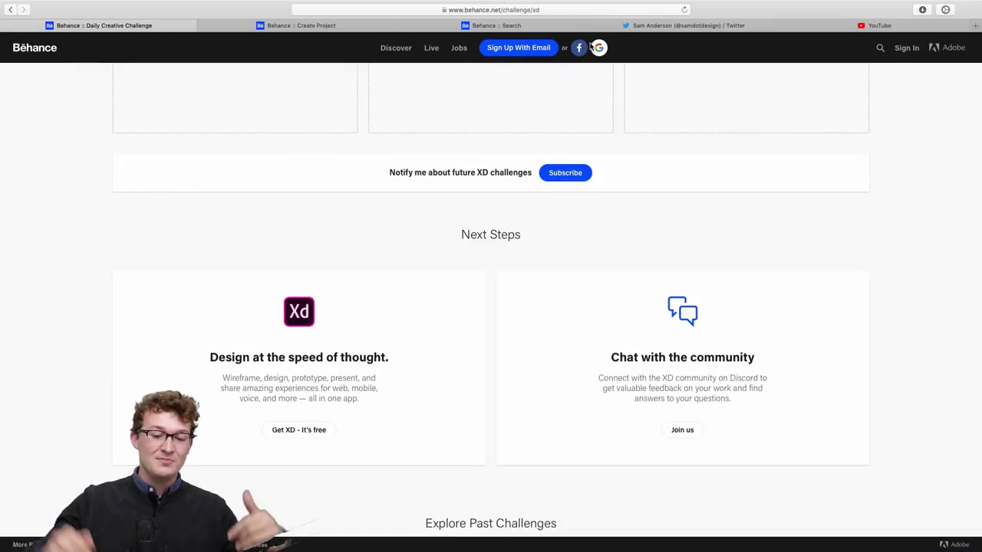
left_click(250, 42)
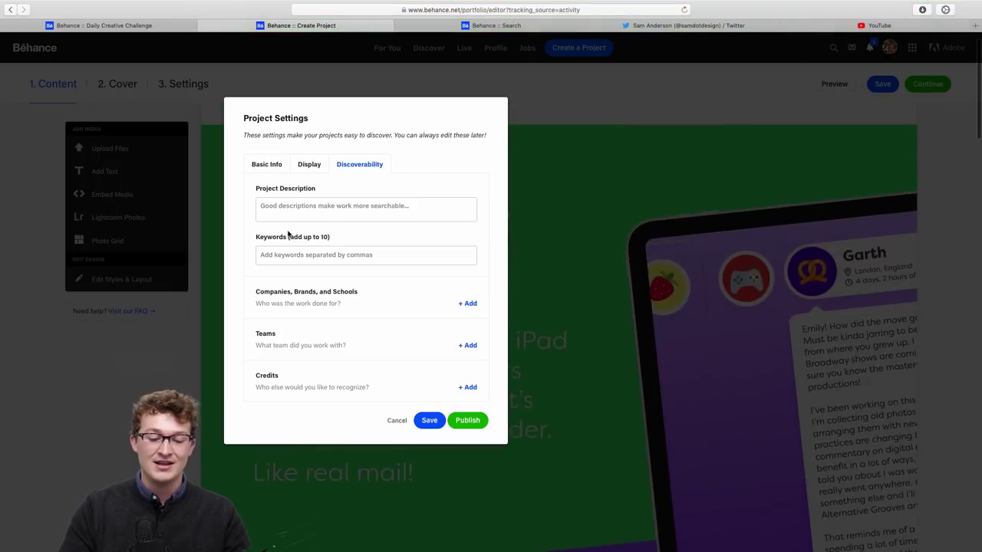
left_click(279, 260)
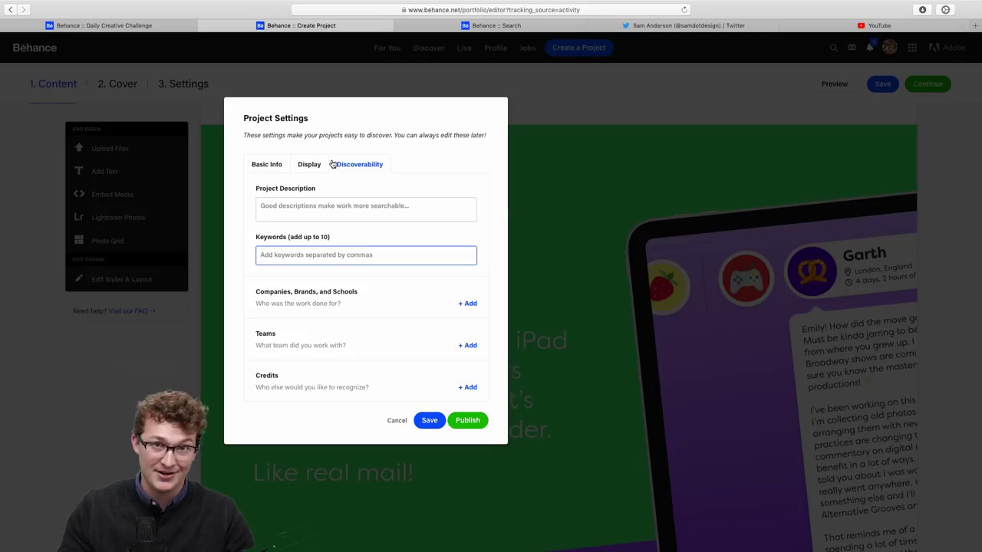
type("xddailychallenge")
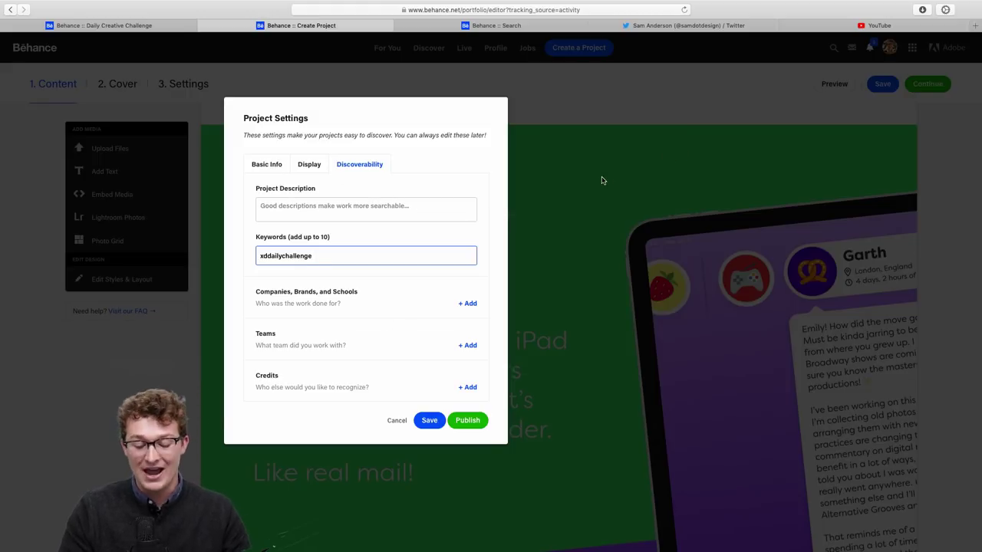
Look through the Behance project search results for "xddailychallenge" to see other challenge submissions.
left_click(496, 25)
scroll(452, 253, "down", 3)
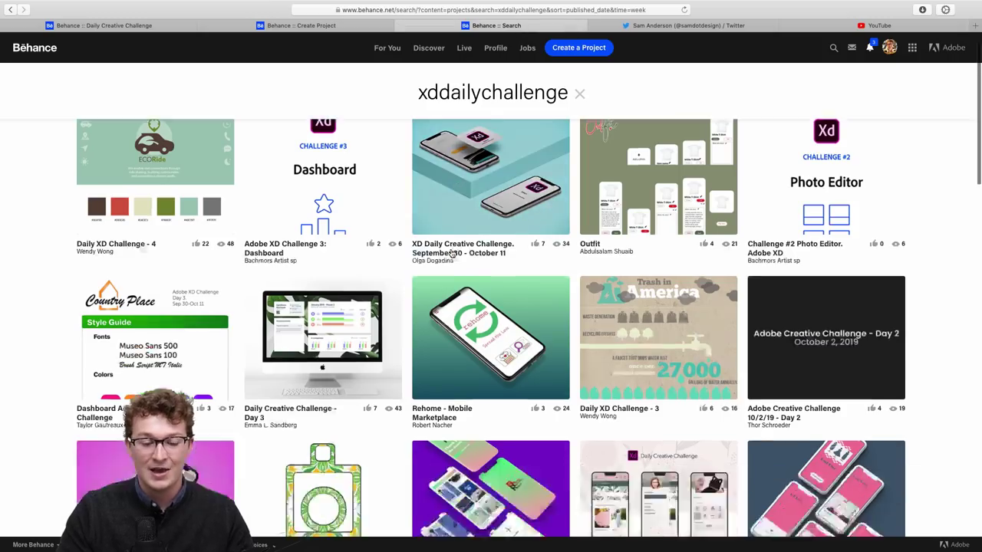
scroll(452, 253, "up", 3)
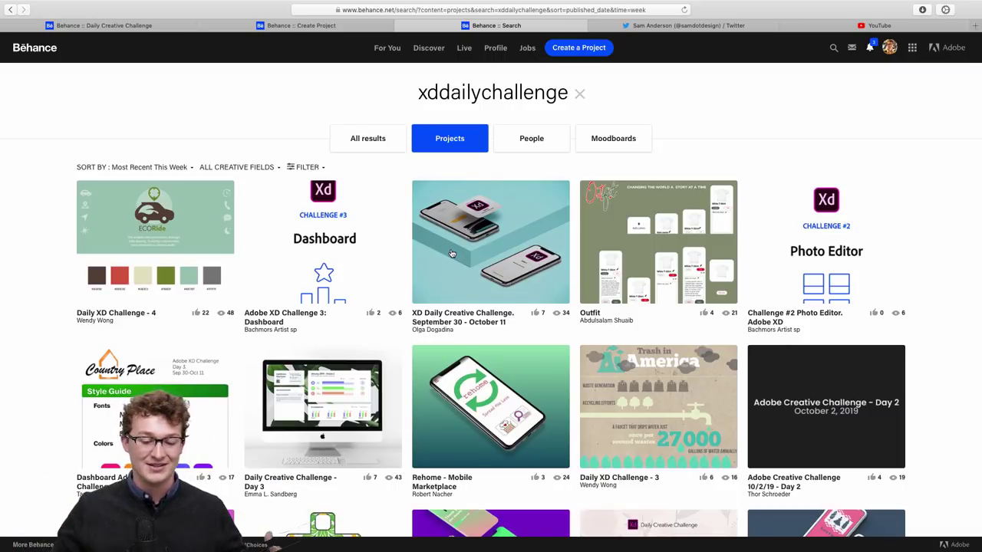
key("ctrl+Up")
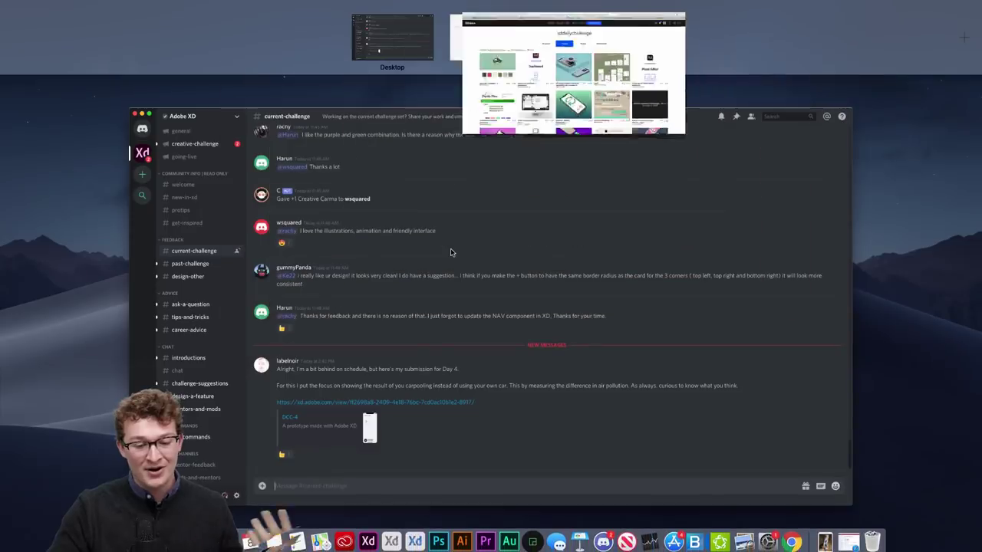
left_click(583, 42)
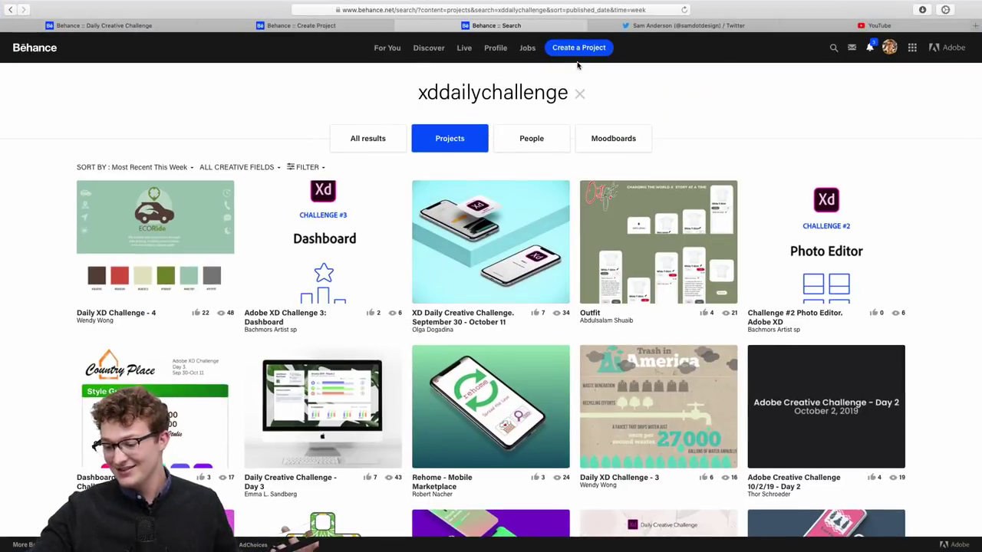